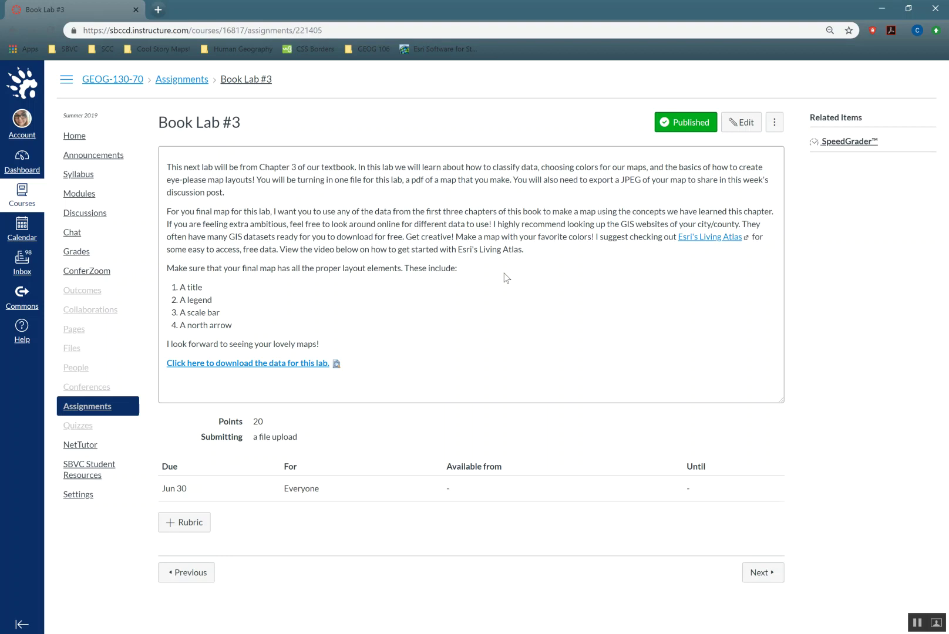
# - Open Esri's Living Atlas browse page in a new tab and expand the All content types filter
pyautogui.click(715, 238)
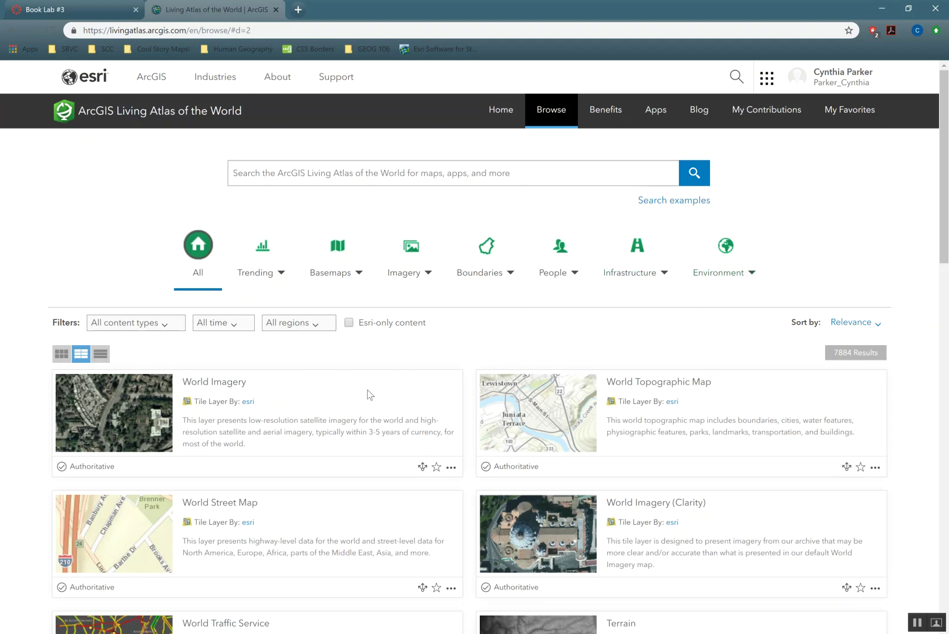
pyautogui.scroll(-2, 367, 395)
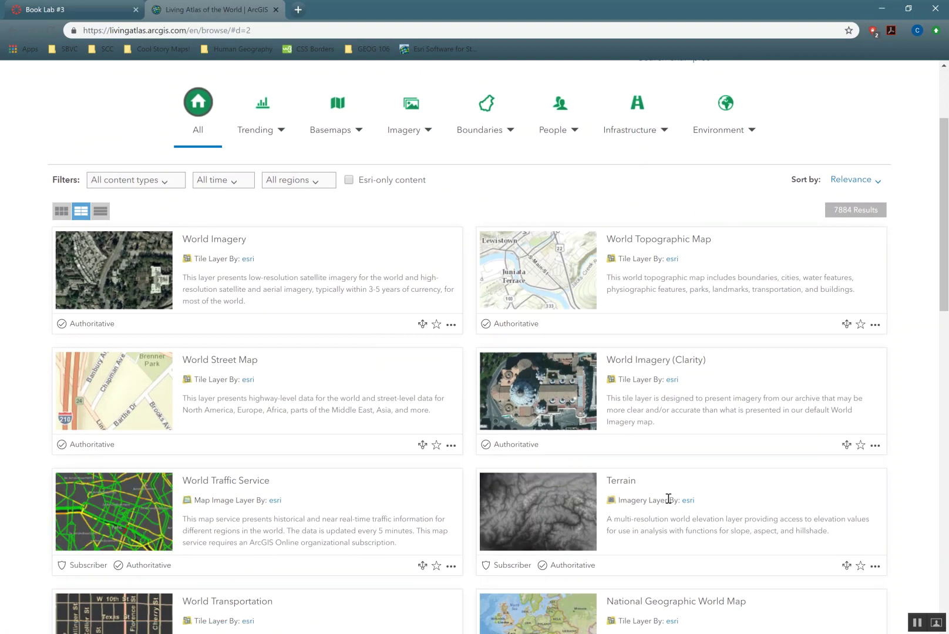
pyautogui.scroll(-2, 669, 498)
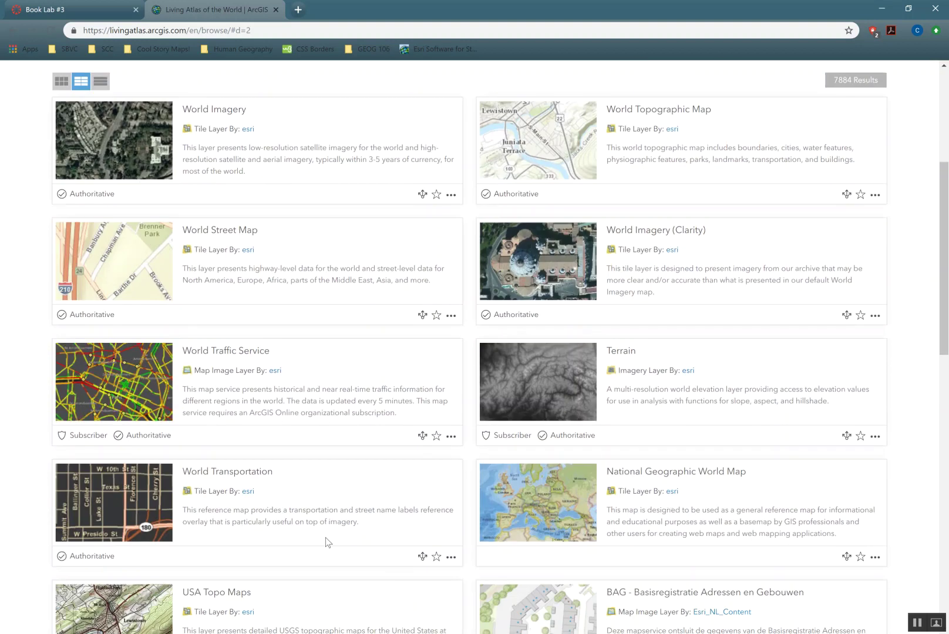
pyautogui.scroll(-1, 326, 540)
pyautogui.scroll(3, 326, 540)
pyautogui.scroll(3, 325, 538)
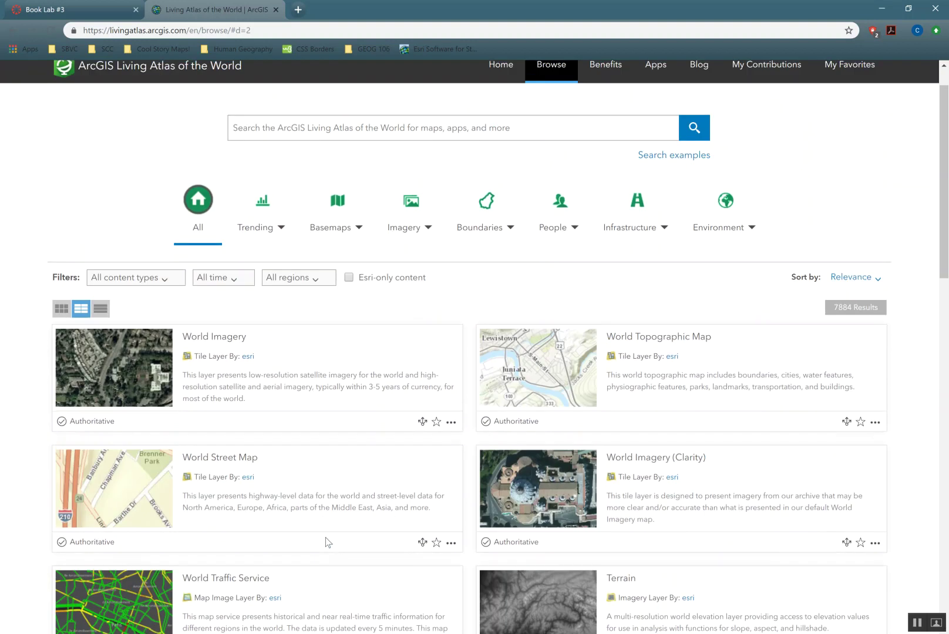
pyautogui.click(163, 280)
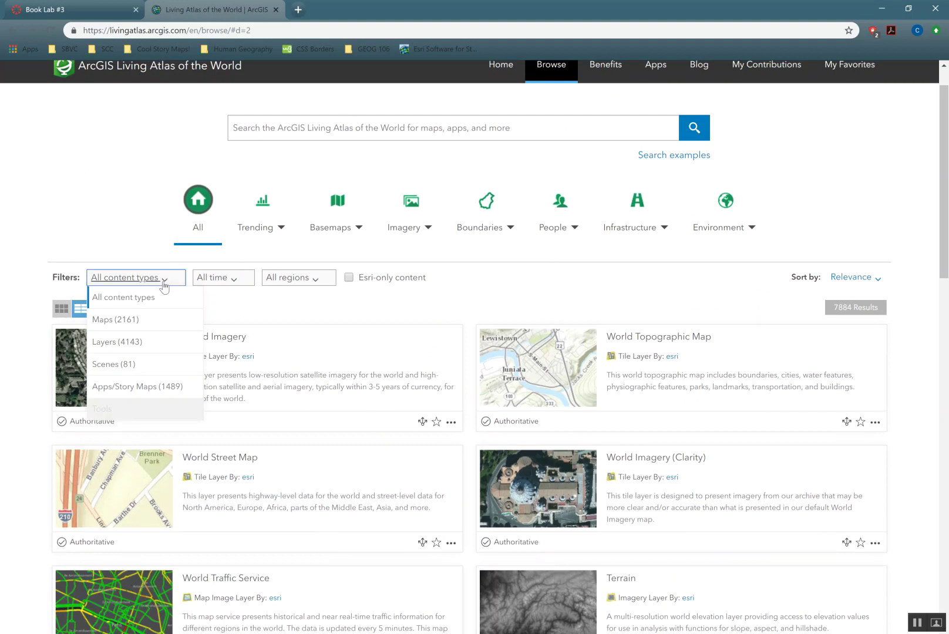
# - Filter the Living Atlas results to Layers (4143) and scroll through the layer listings
pyautogui.click(132, 342)
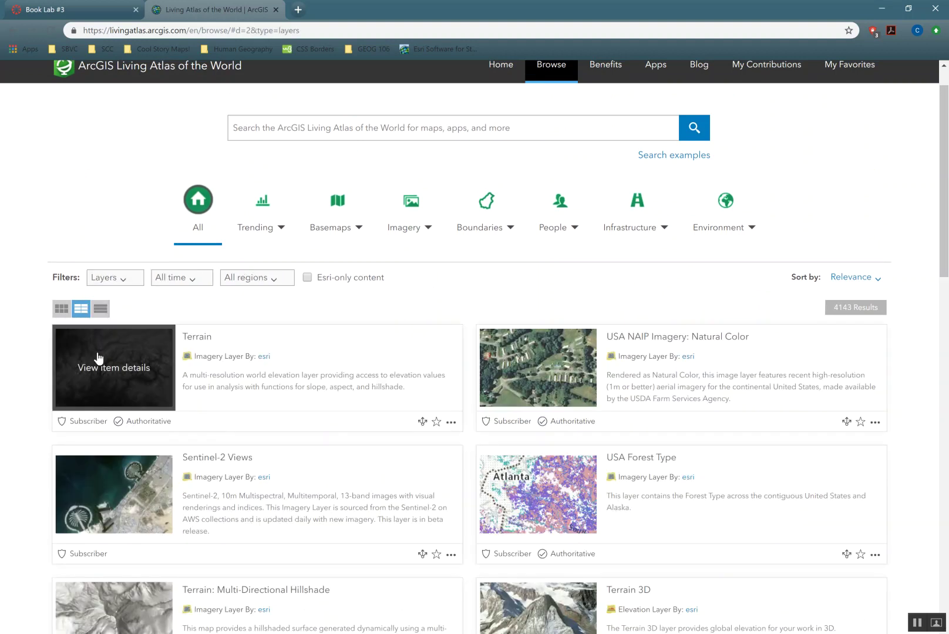
pyautogui.scroll(-2, 276, 484)
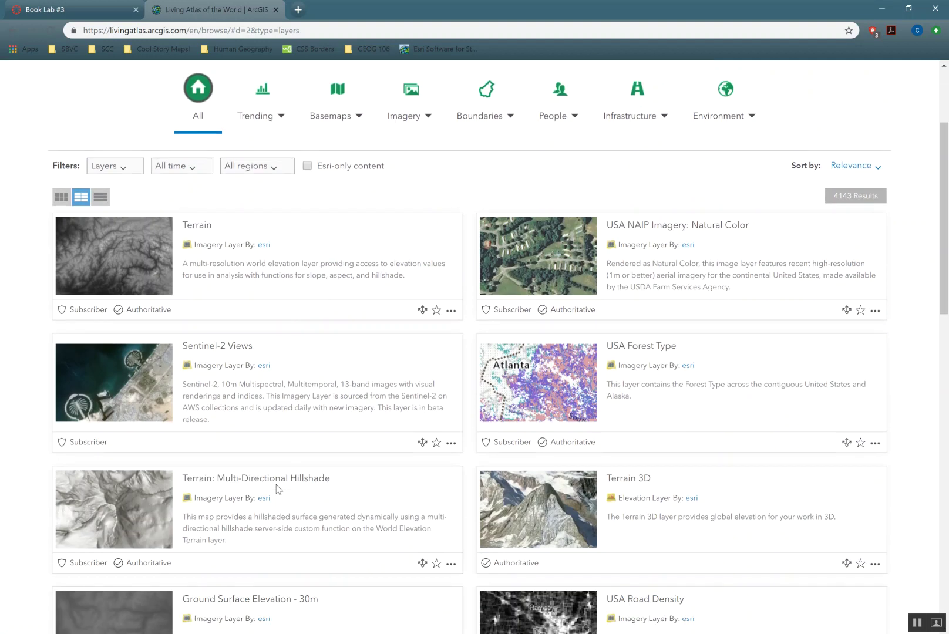
pyautogui.moveTo(80, 309)
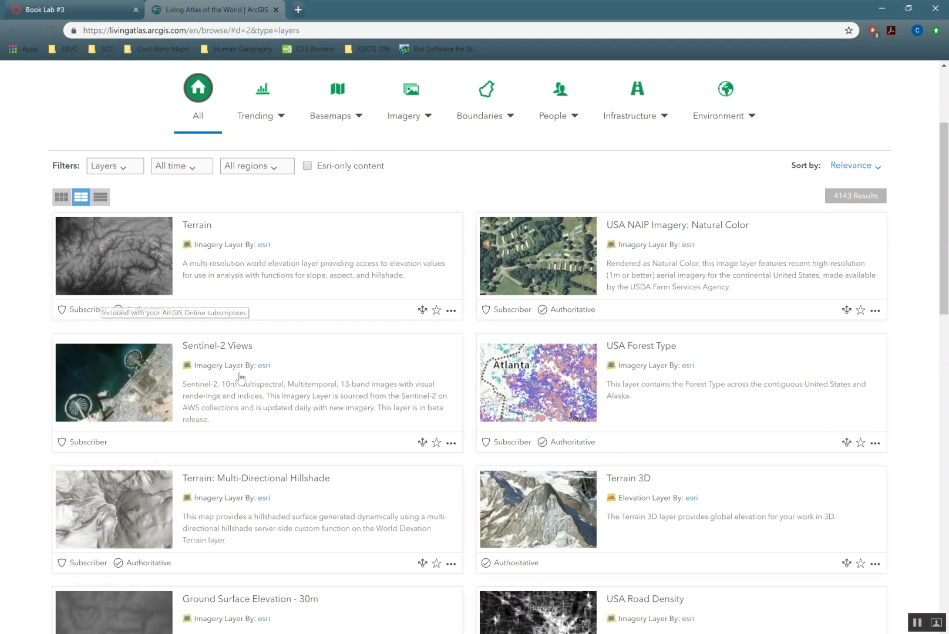
pyautogui.scroll(-6, 282, 395)
pyautogui.scroll(-1, 282, 397)
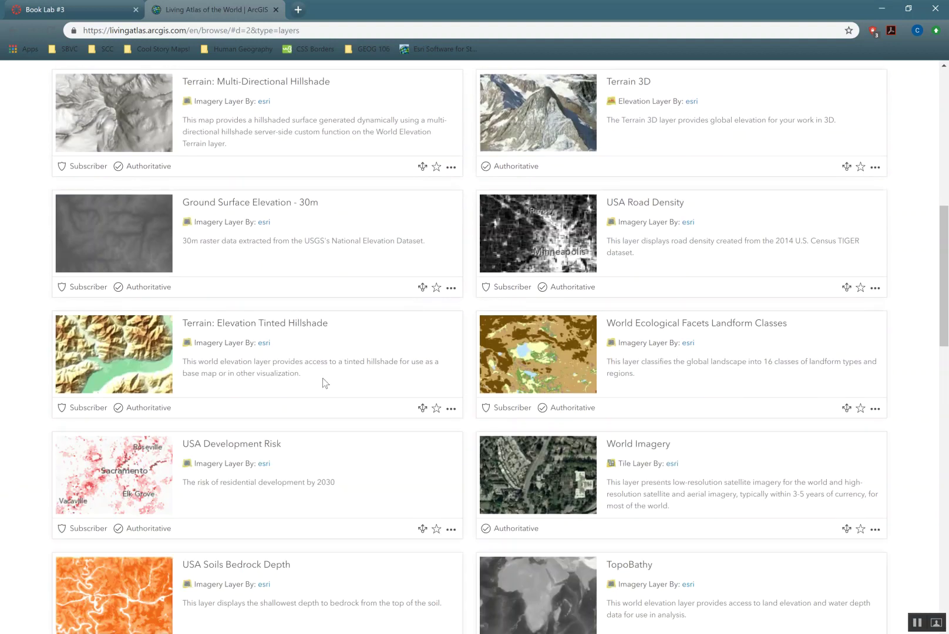
pyautogui.scroll(-2, 307, 396)
pyautogui.scroll(11, 307, 397)
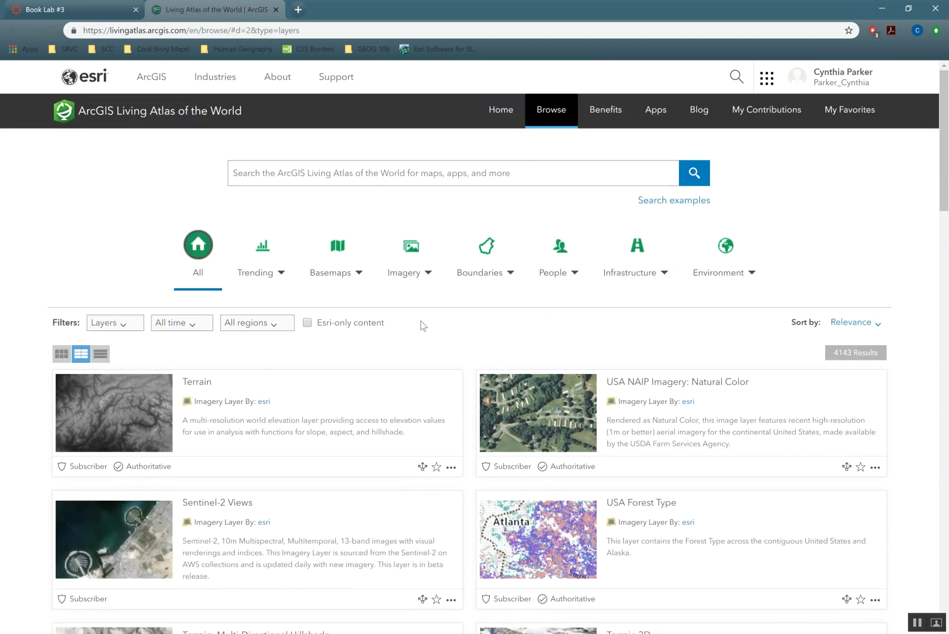
pyautogui.scroll(-8, 401, 431)
pyautogui.scroll(8, 400, 431)
pyautogui.click(510, 278)
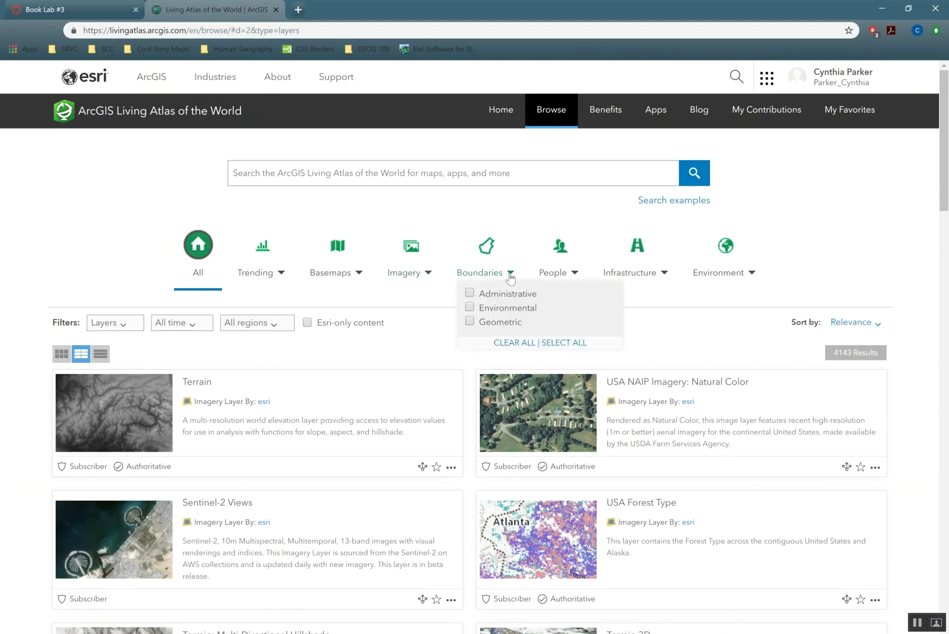
# - Restrict the layer results to Administrative boundaries, leaving 1055 results, and scroll the listing
pyautogui.click(469, 292)
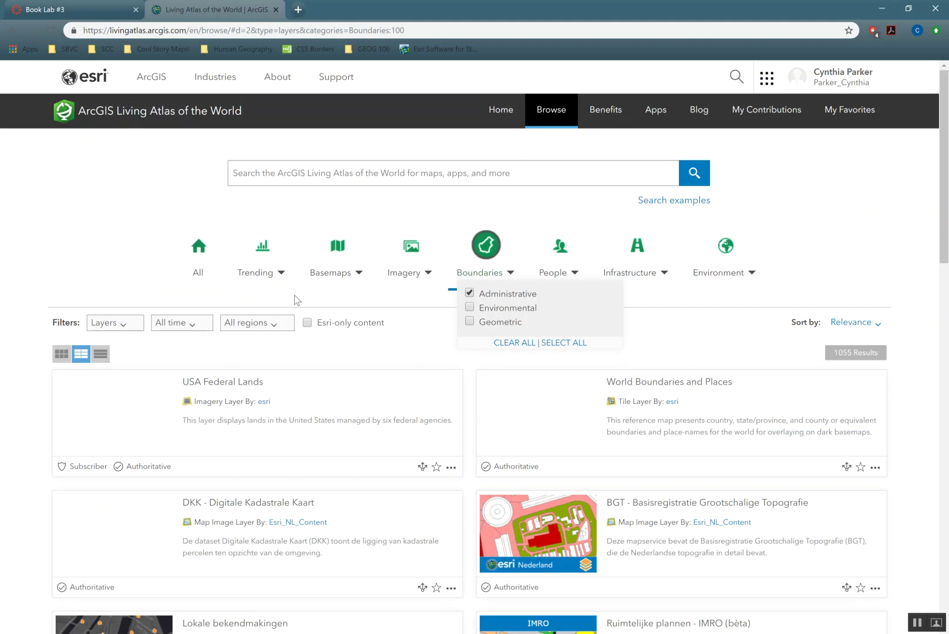
pyautogui.click(97, 302)
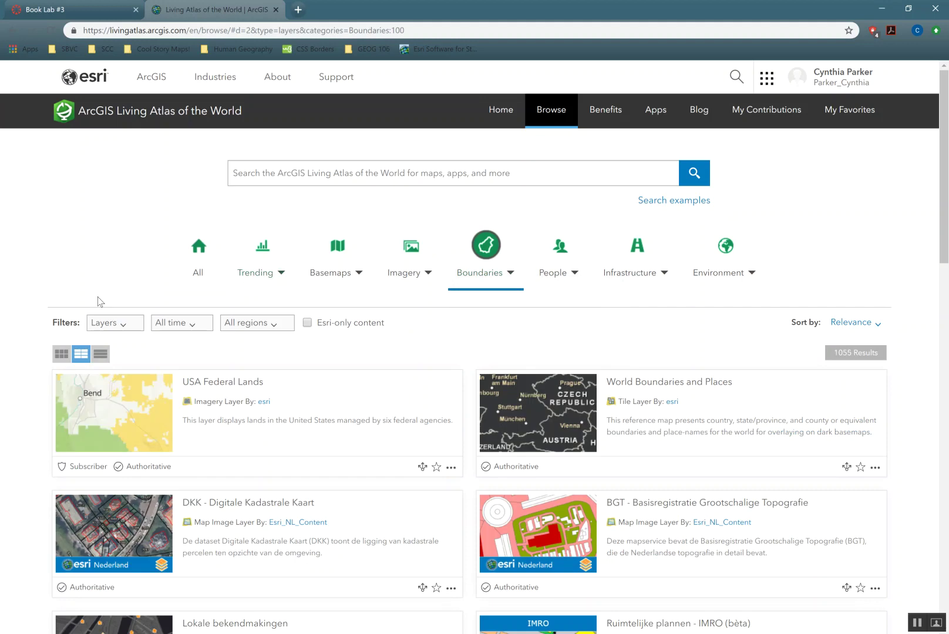
pyautogui.click(270, 172)
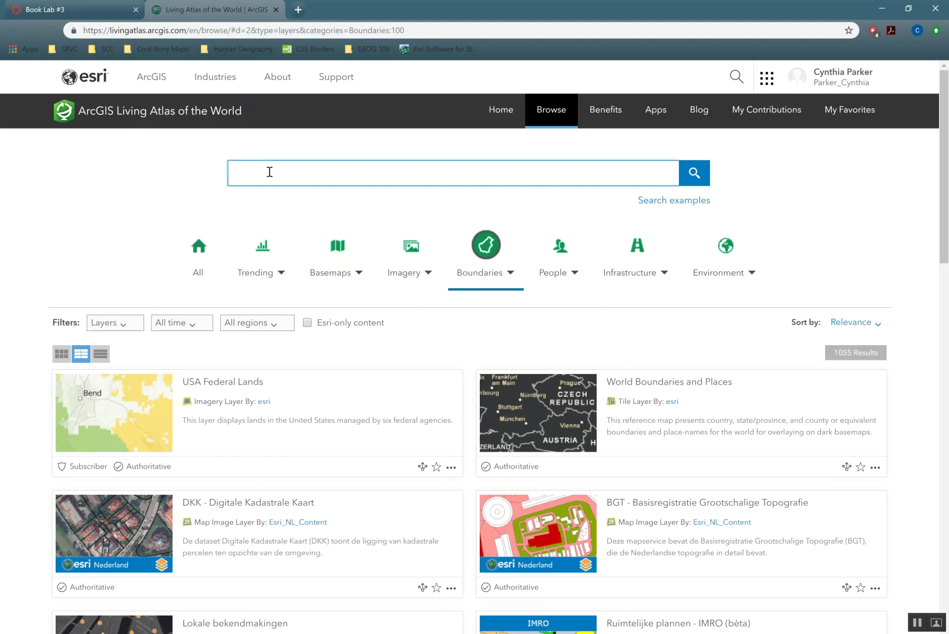
pyautogui.click(83, 221)
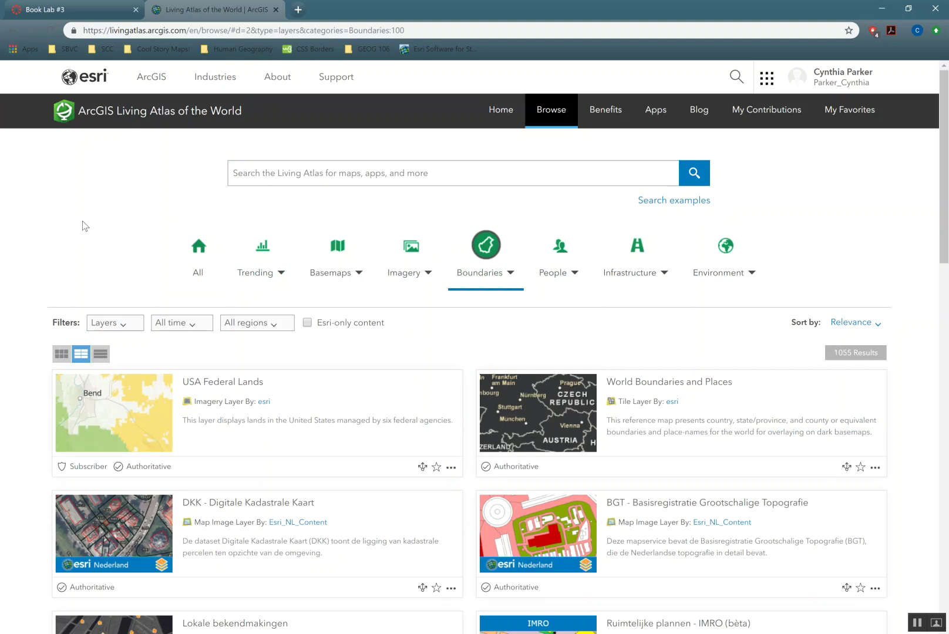
pyautogui.scroll(-7, 82, 220)
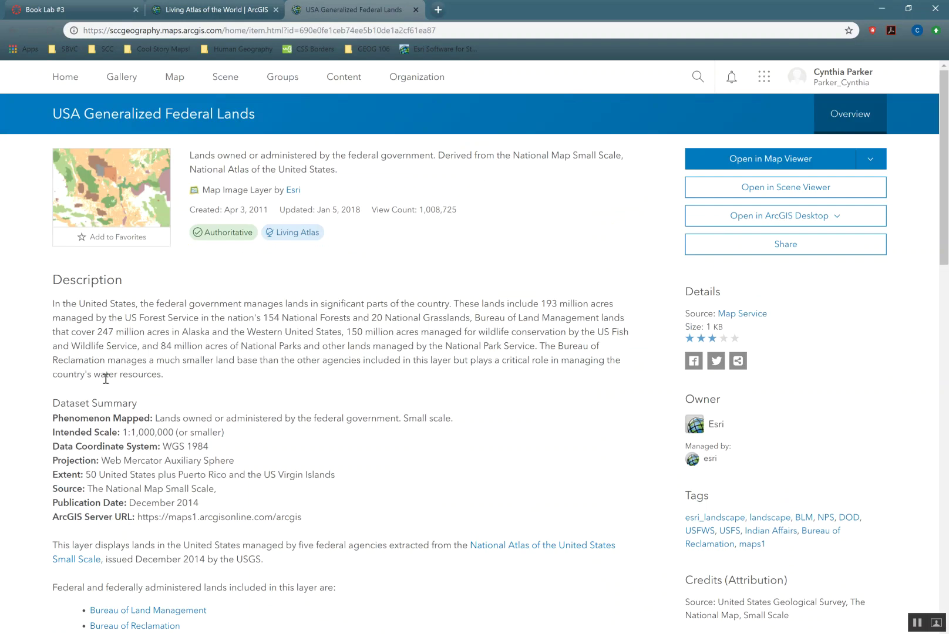
# - Download USA Generalized Federal Lands for ArcMap as item (1).pitem and open the file
pyautogui.scroll(-7, 118, 376)
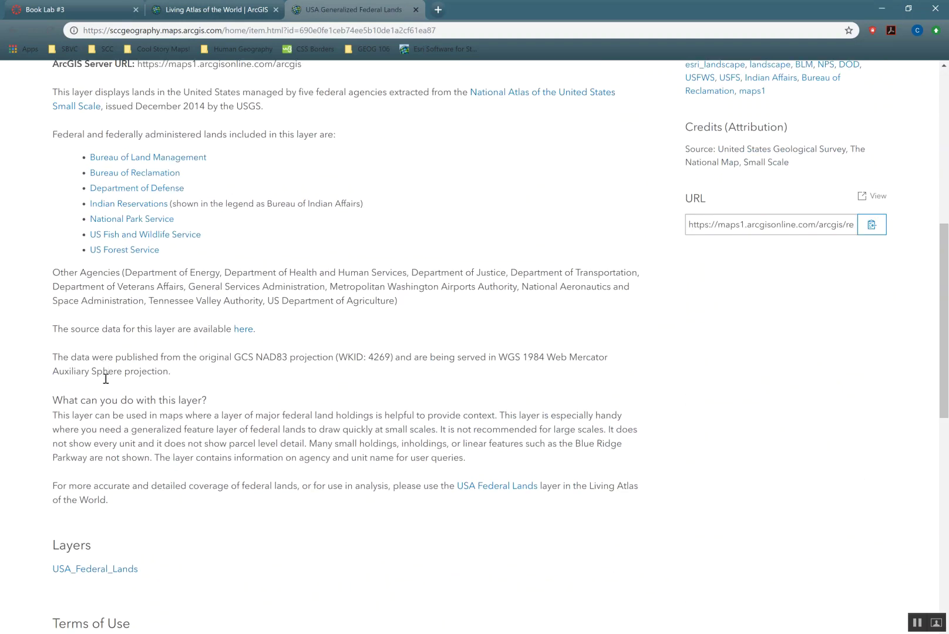
pyautogui.scroll(-3, 106, 378)
pyautogui.scroll(5, 106, 378)
pyautogui.scroll(5, 105, 378)
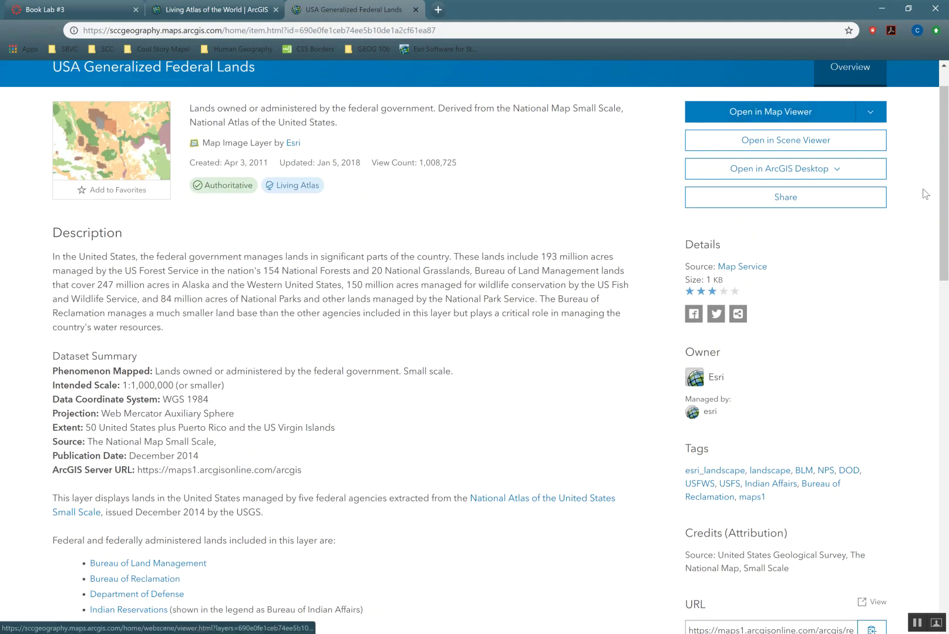
pyautogui.scroll(1, 912, 234)
pyautogui.scroll(-1, 913, 233)
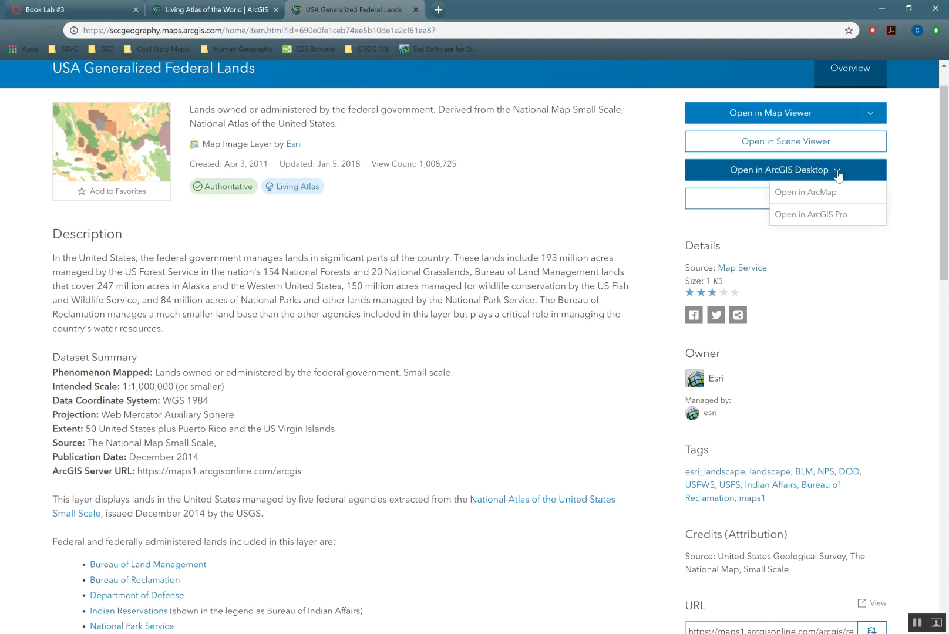
pyautogui.click(822, 193)
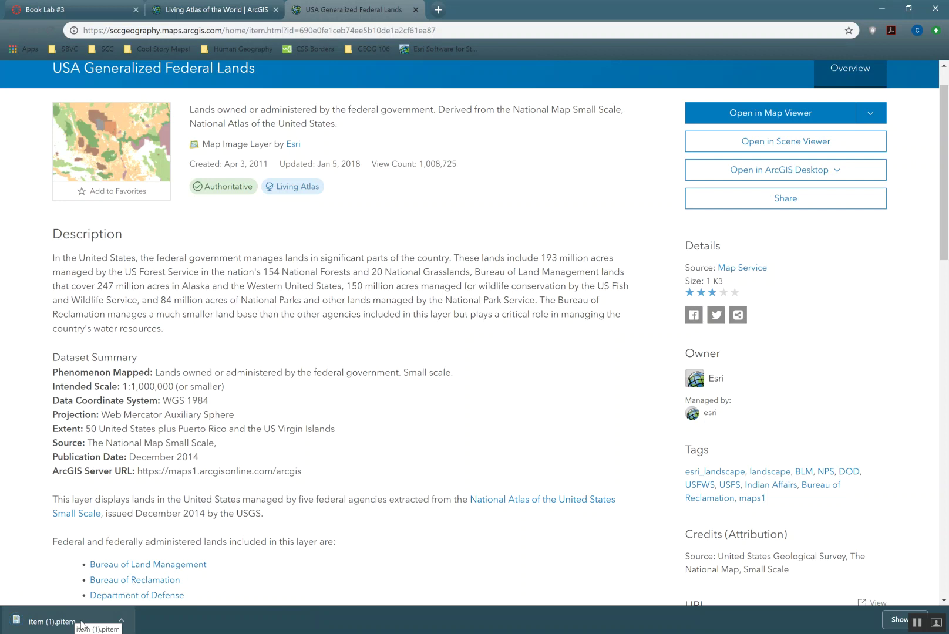
pyautogui.click(82, 623)
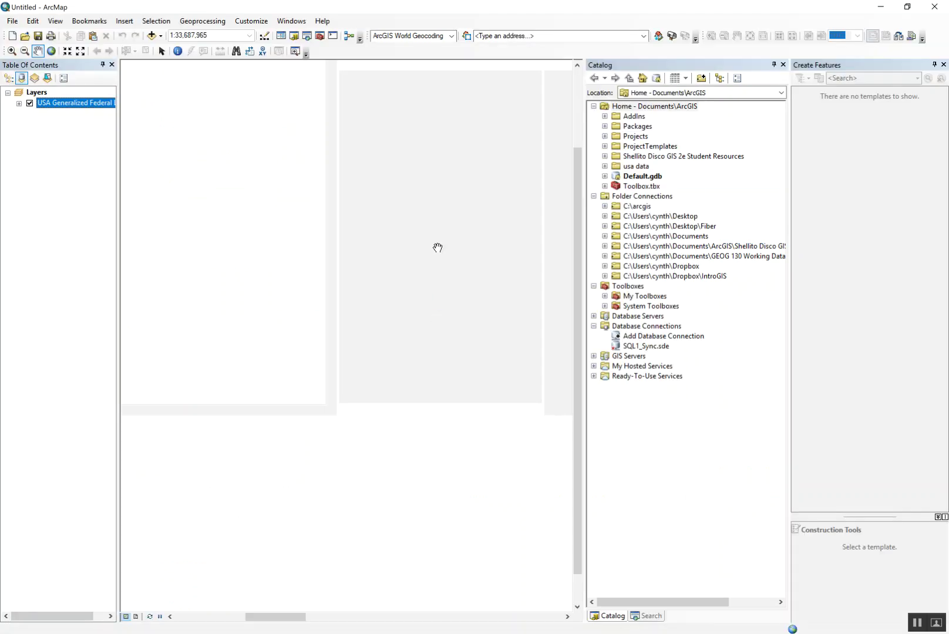
# - Close the Create Features, Catalog and Search panels and recentre the federal lands map
pyautogui.click(944, 65)
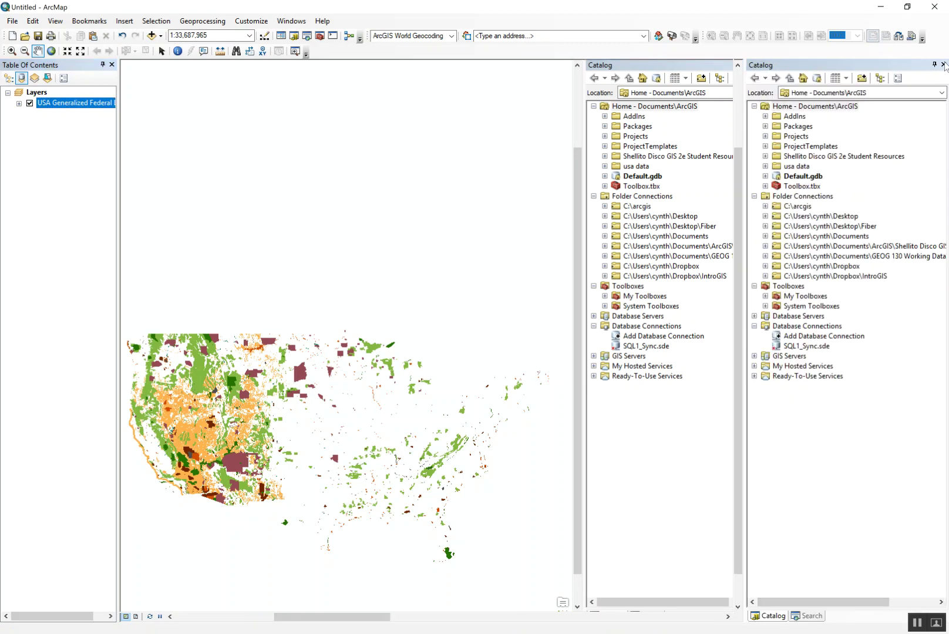
pyautogui.click(944, 65)
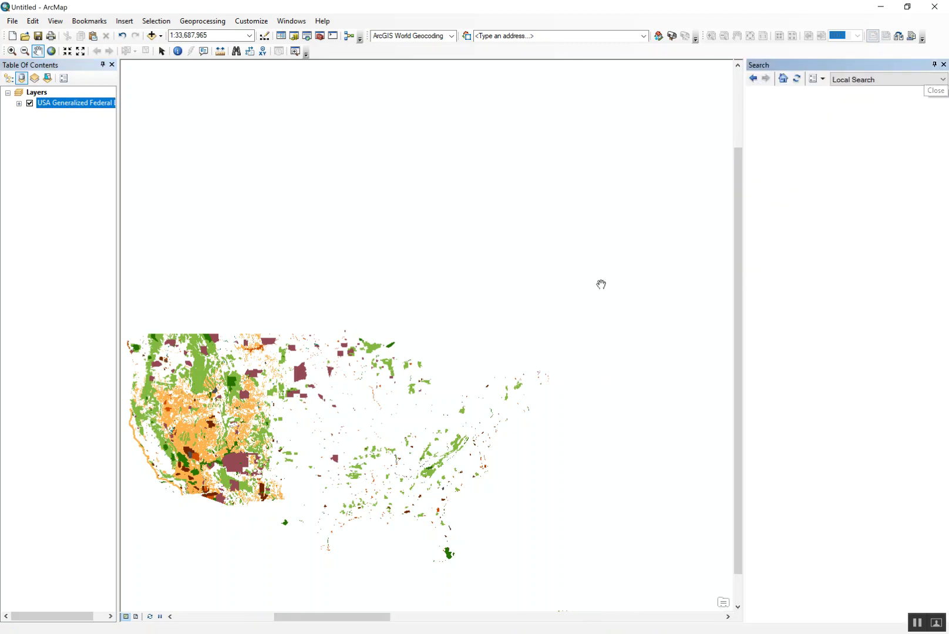
pyautogui.moveTo(314, 409)
pyautogui.mouseDown()
pyautogui.moveTo(385, 357)
pyautogui.moveTo(349, 299)
pyautogui.moveTo(404, 295)
pyautogui.mouseUp()
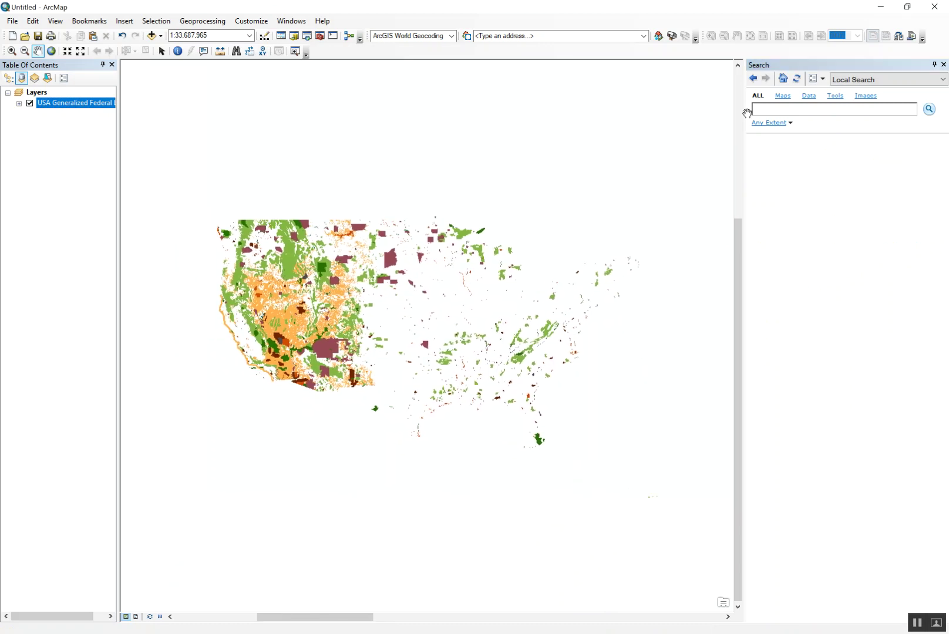
pyautogui.click(944, 64)
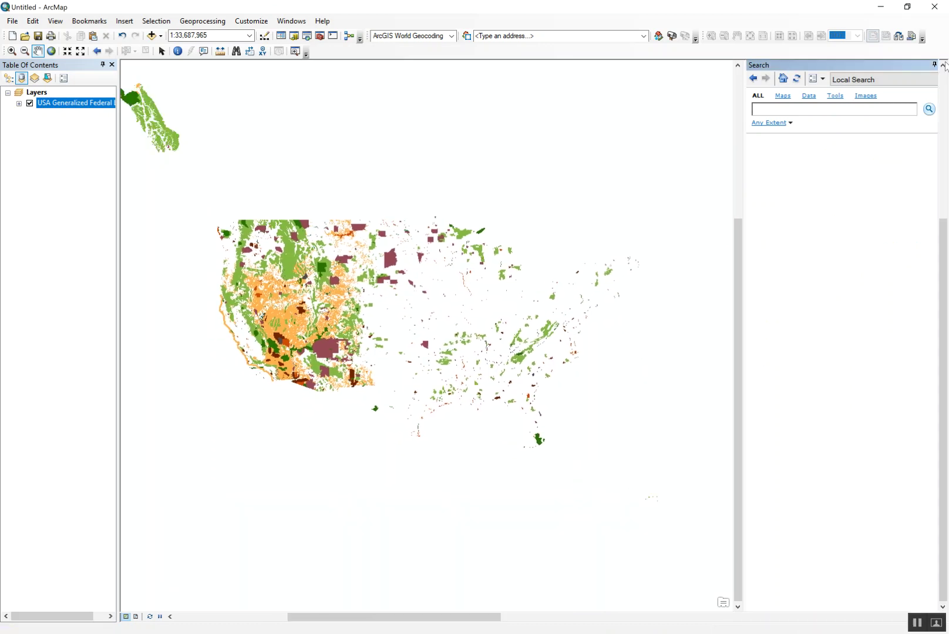
# - In Catalog, expand GEOG 130 Working Data, Chapter1, Chapter10, Geocode.gdb and Chapter6
pyautogui.click(294, 35)
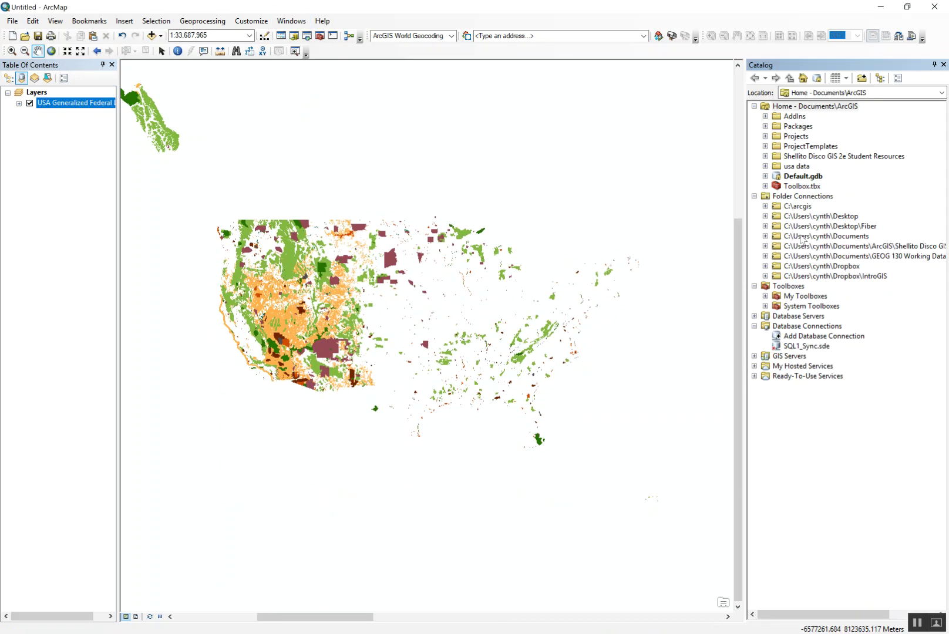
pyautogui.click(765, 256)
pyautogui.click(776, 266)
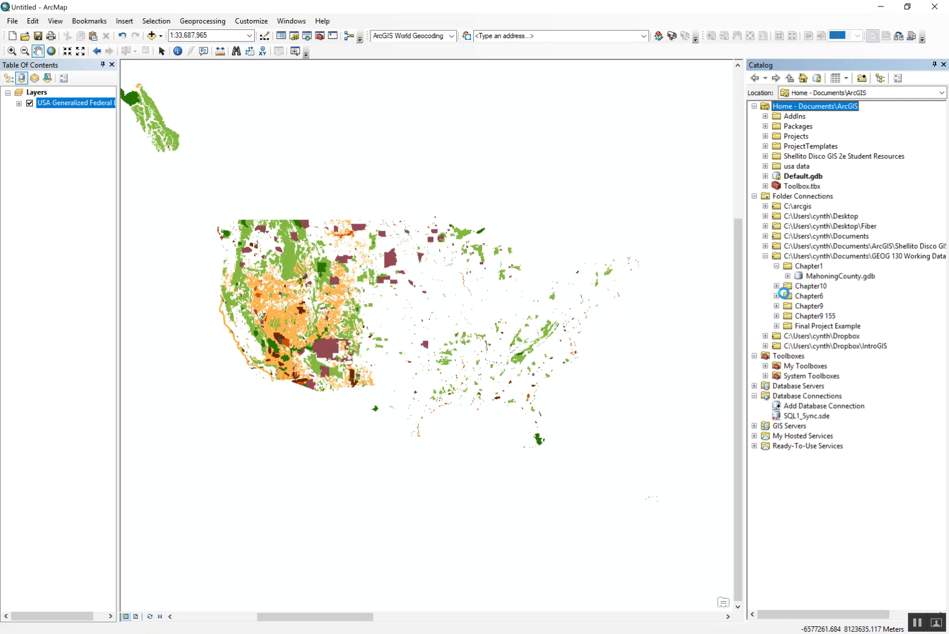
pyautogui.click(776, 286)
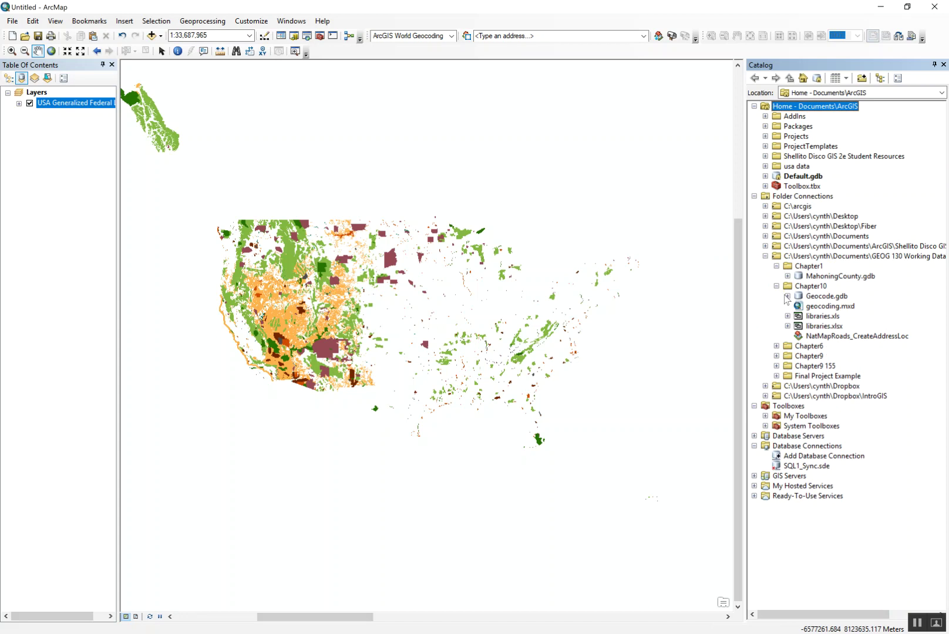
pyautogui.click(788, 296)
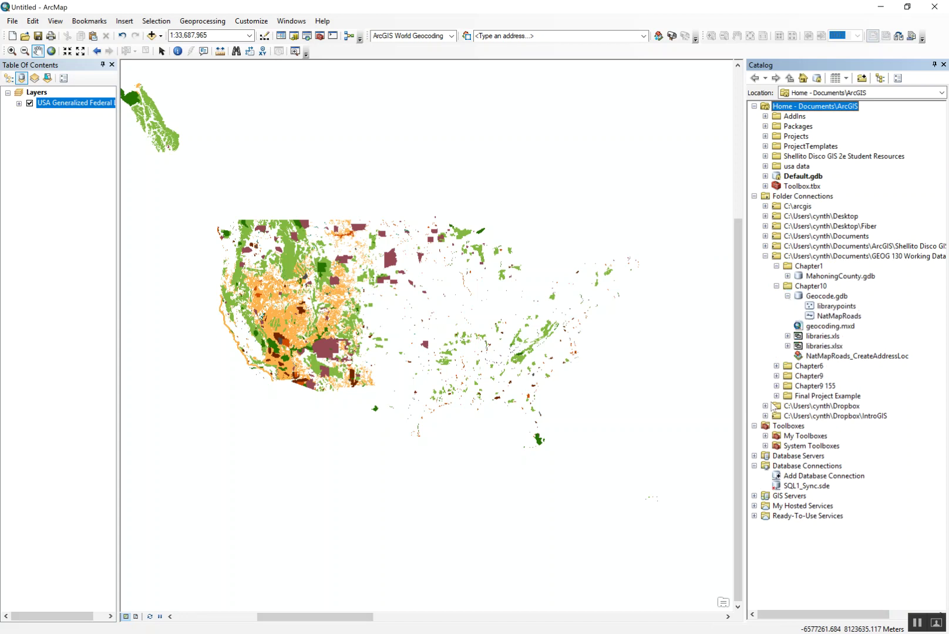
pyautogui.click(776, 367)
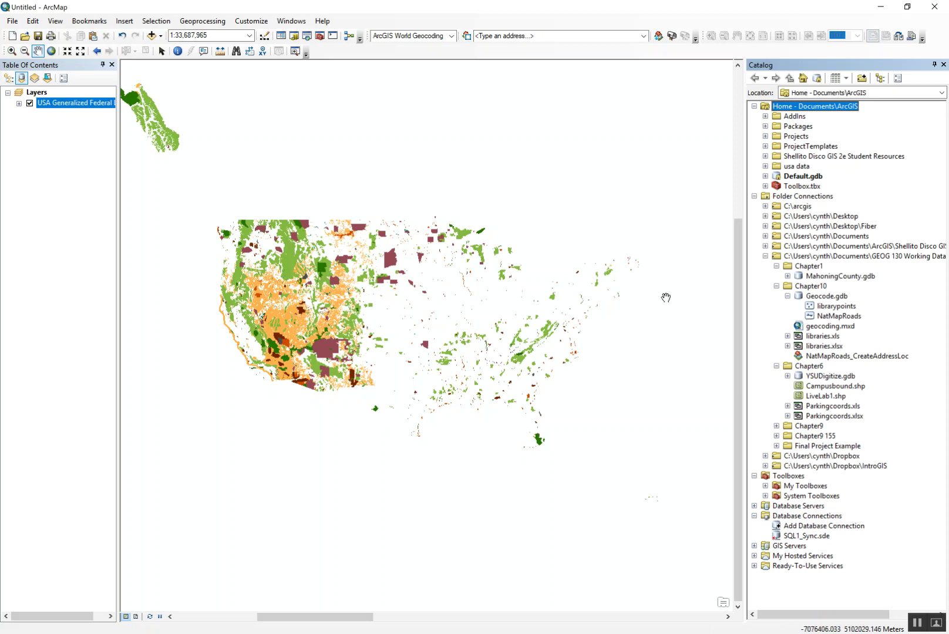
# - Back in the browser, review the Boundaries results including USA Forest Service and Bureau of Land Management Lands
pyautogui.click(880, 11)
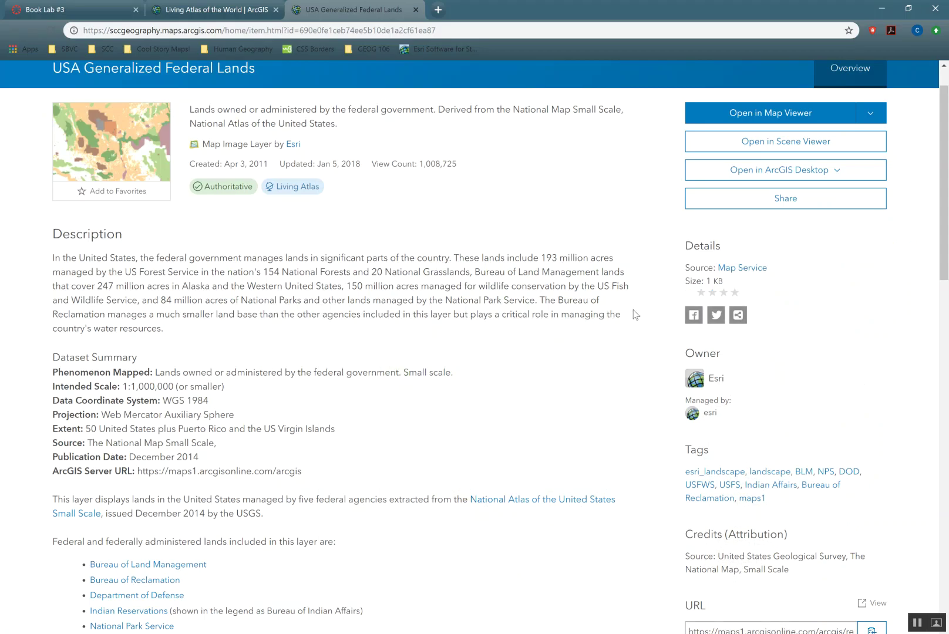
pyautogui.scroll(1, 393, 253)
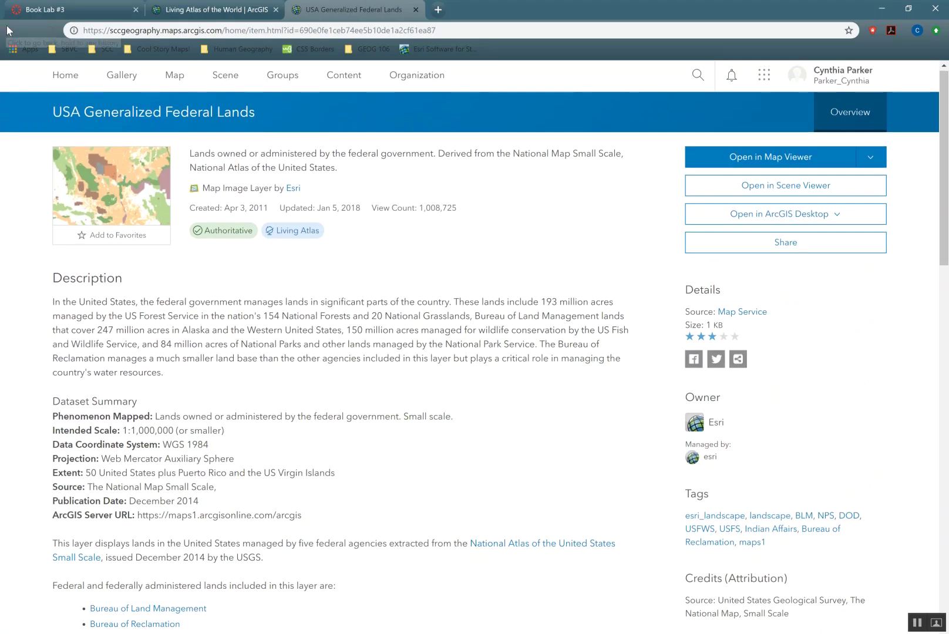
pyautogui.click(182, 10)
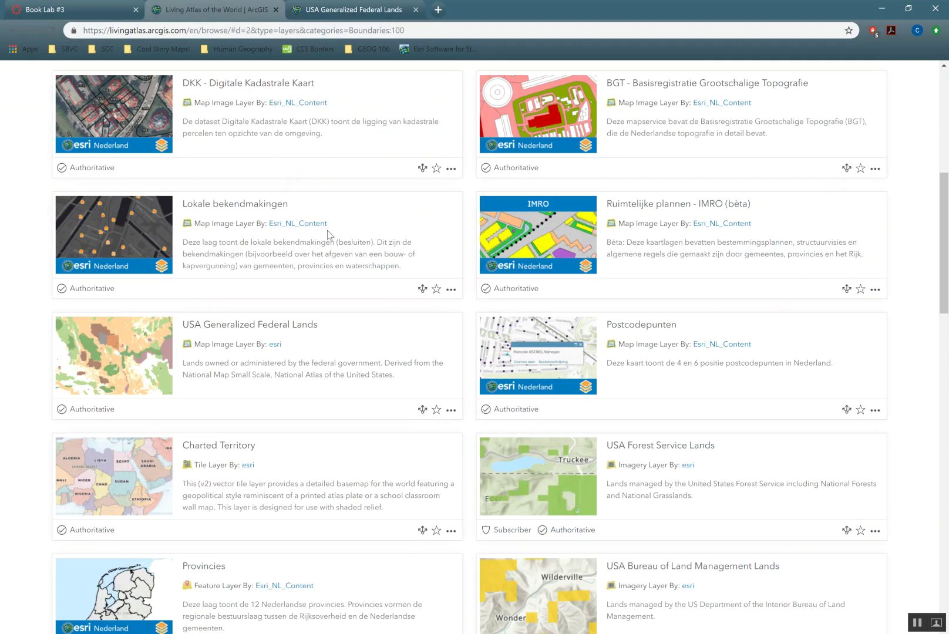
pyautogui.scroll(7, 327, 235)
pyautogui.click(408, 173)
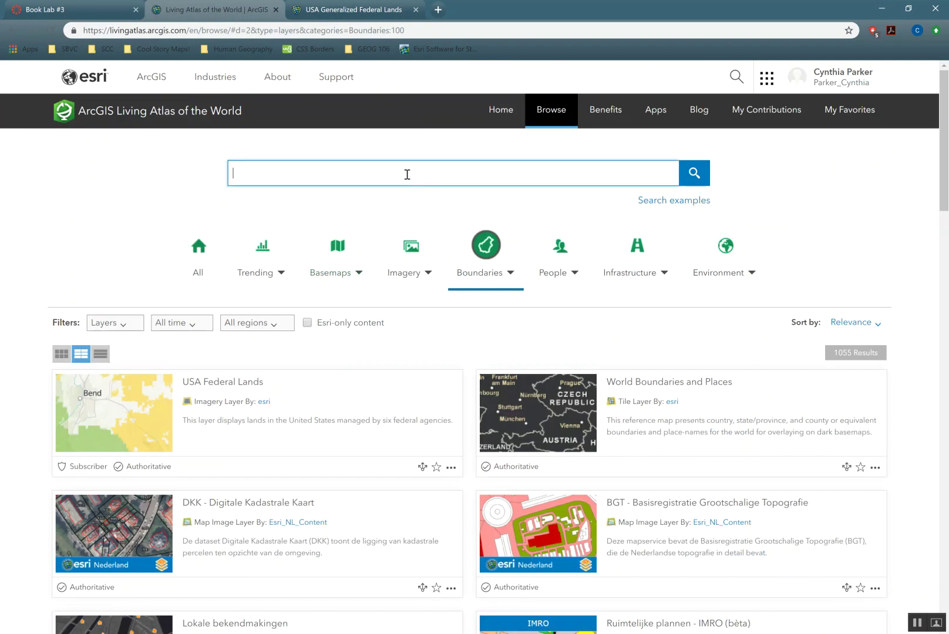
pyautogui.scroll(-9, 365, 450)
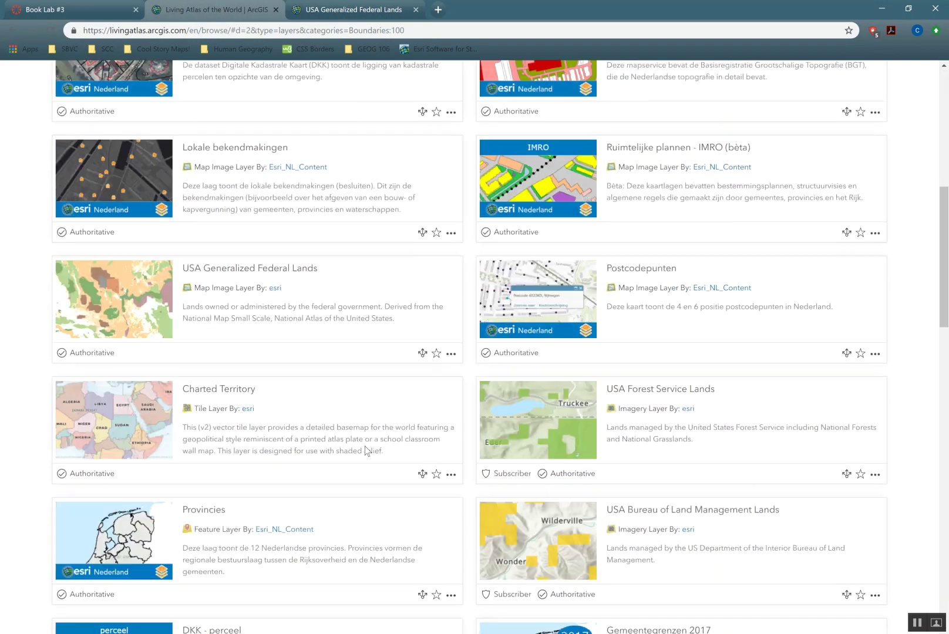
pyautogui.scroll(-1, 364, 450)
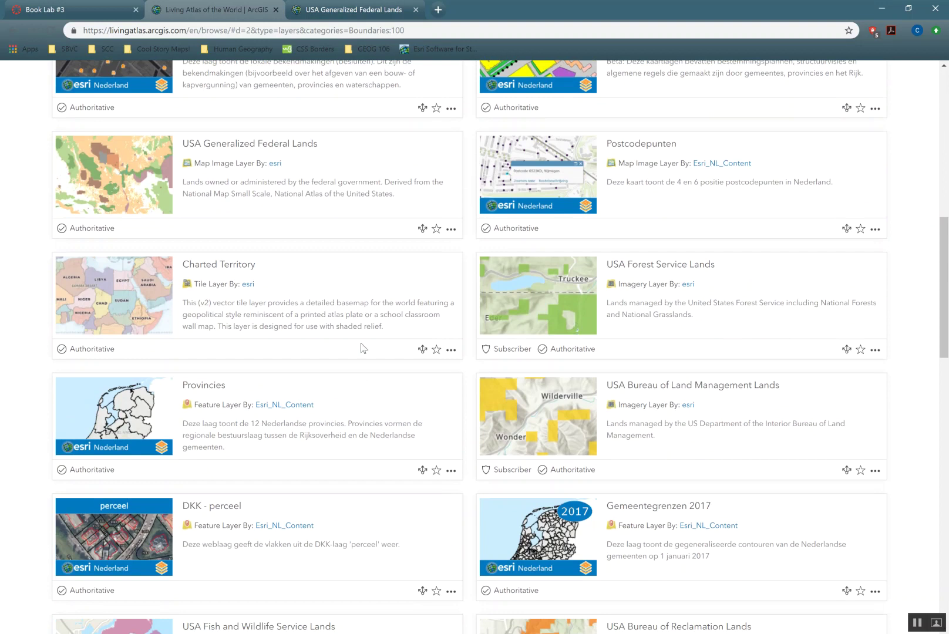
pyautogui.scroll(-4, 315, 312)
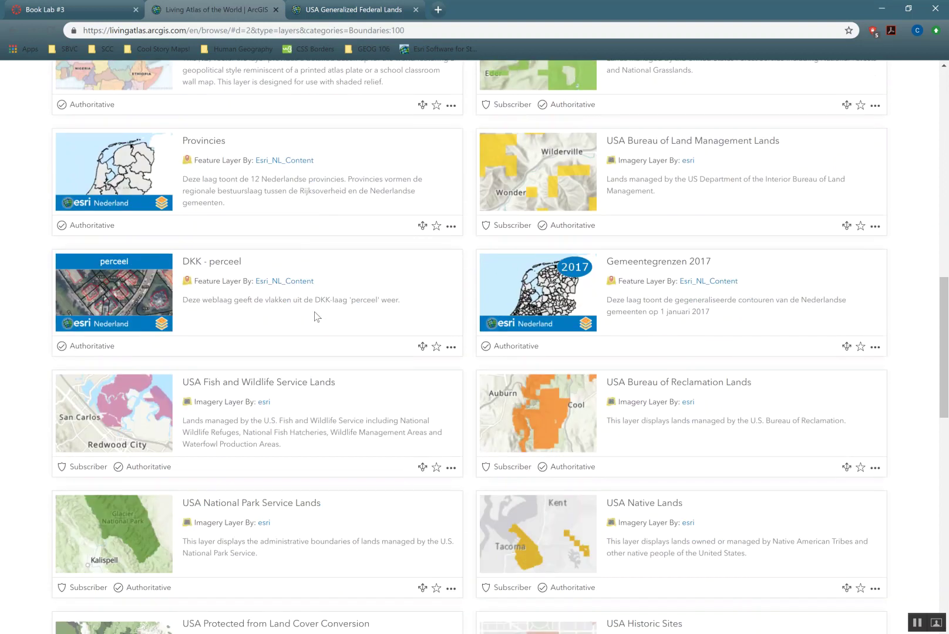
pyautogui.scroll(5, 317, 317)
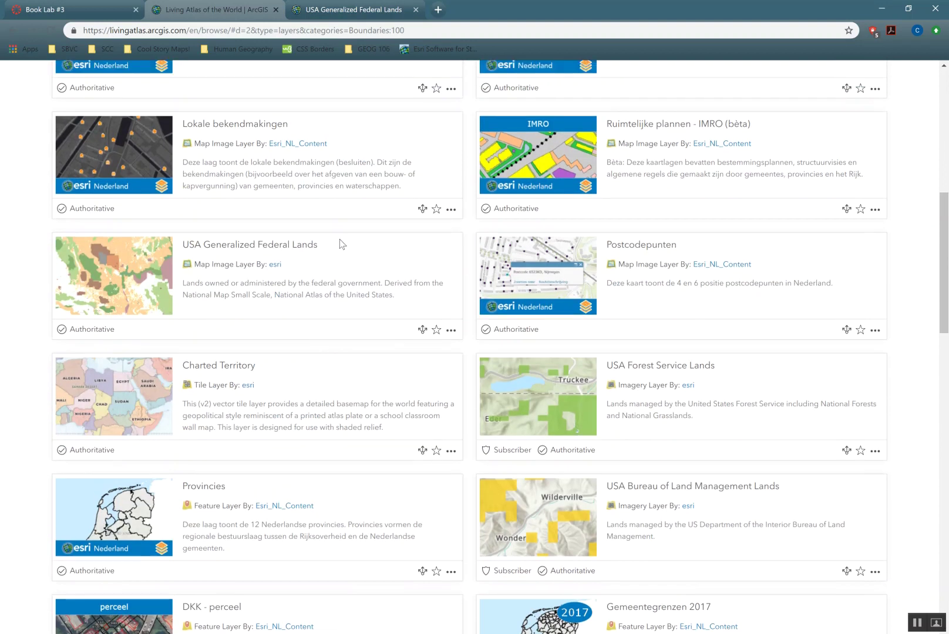
# - Search 'united states administrative boundary gis' in a new browser tab
pyautogui.click(439, 9)
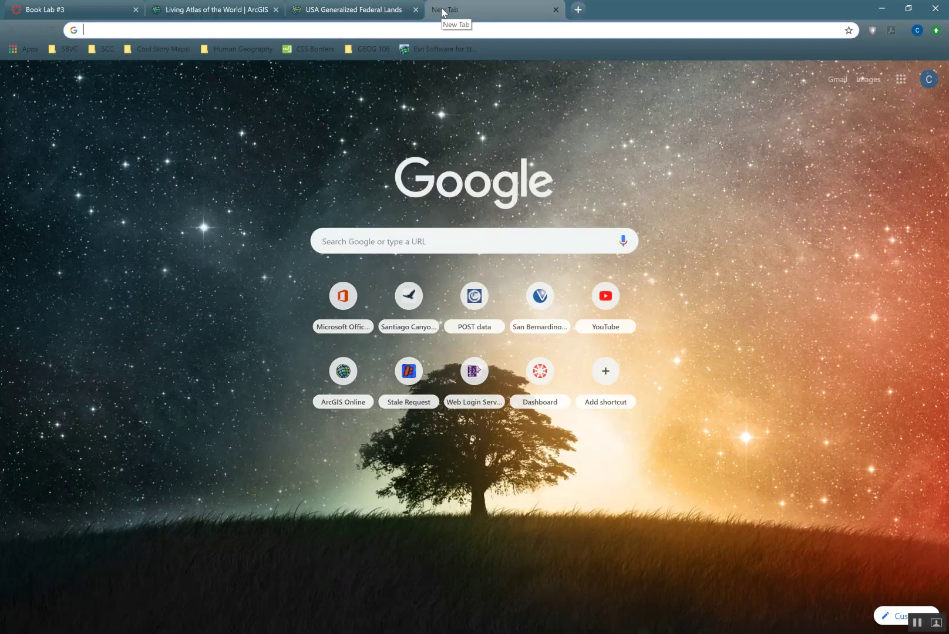
pyautogui.write('un')
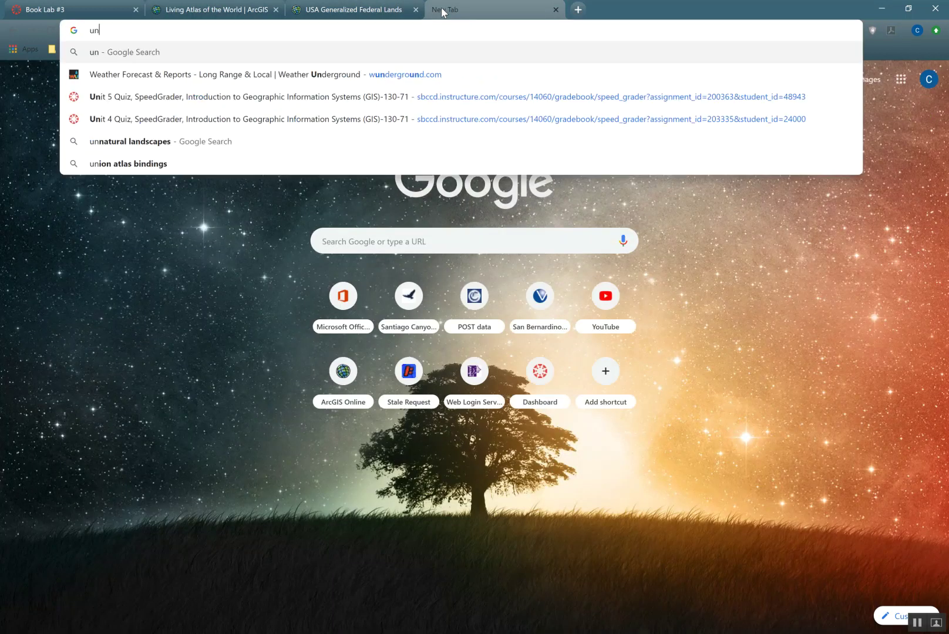
pyautogui.write('ited states ')
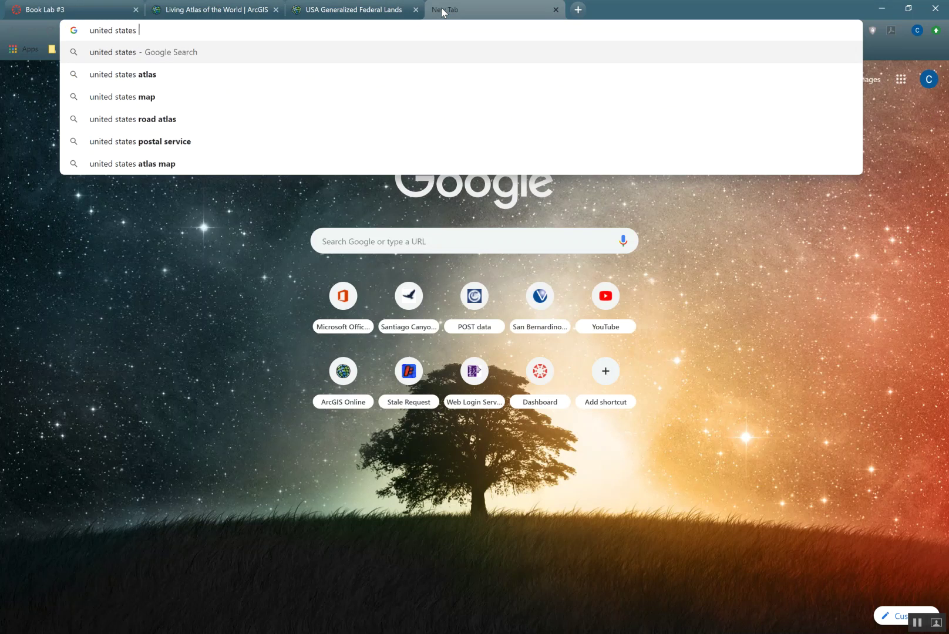
pyautogui.write('administra')
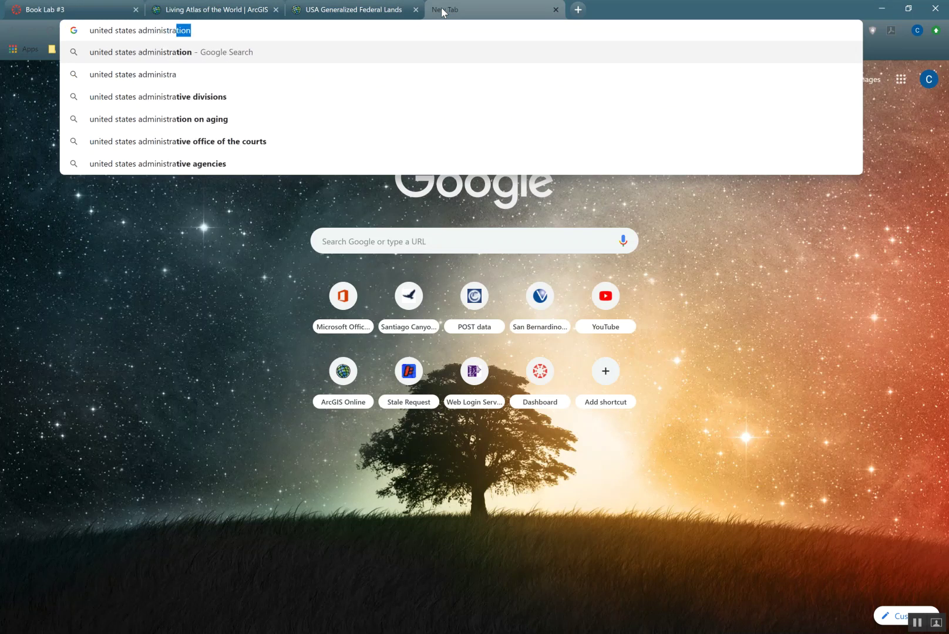
pyautogui.write('tive boundary gis')
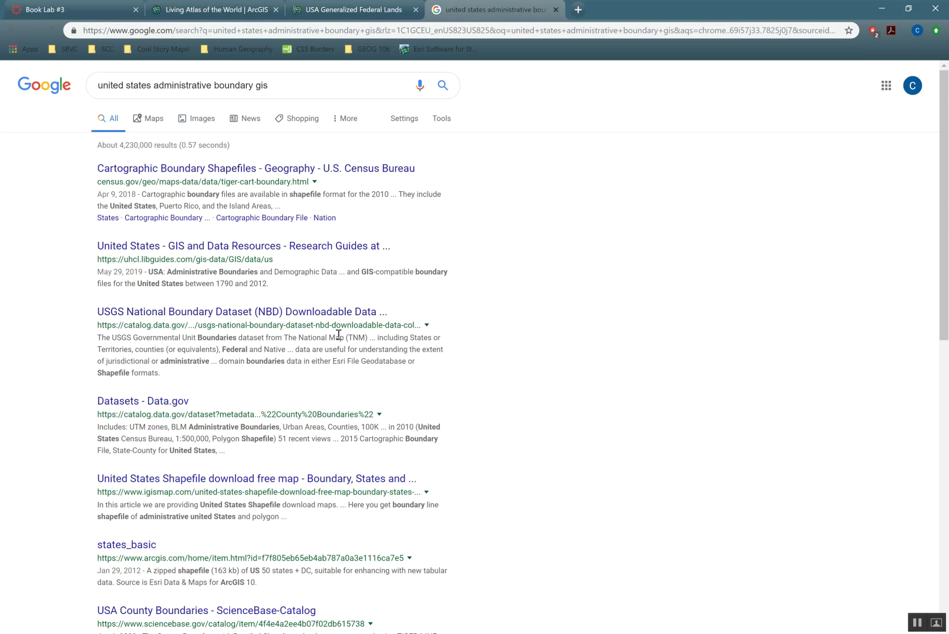
# - Open the Census Bureau boundary shapefiles result and return to the Geography Program page
pyautogui.click(354, 175)
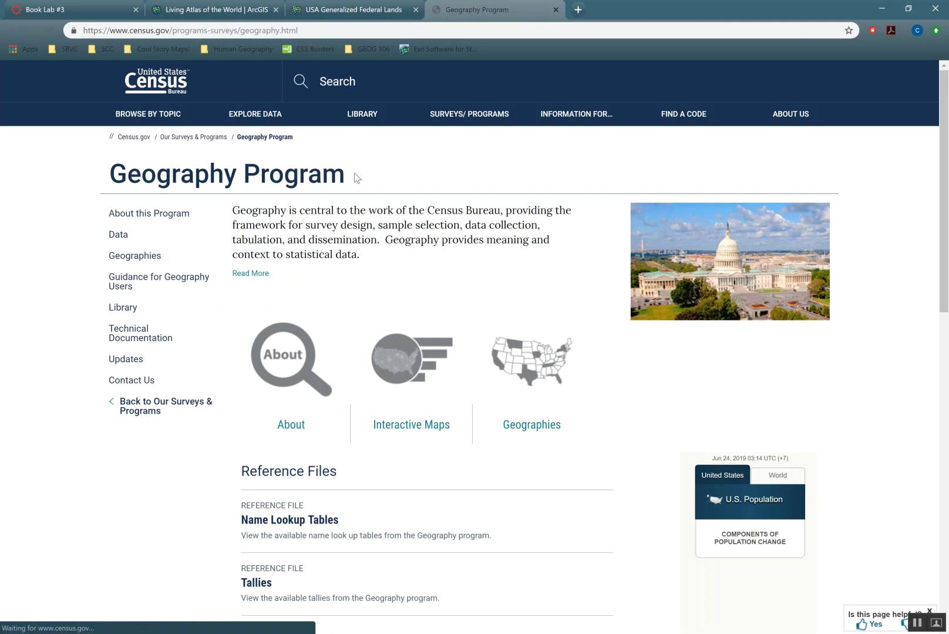
pyautogui.scroll(-5, 128, 466)
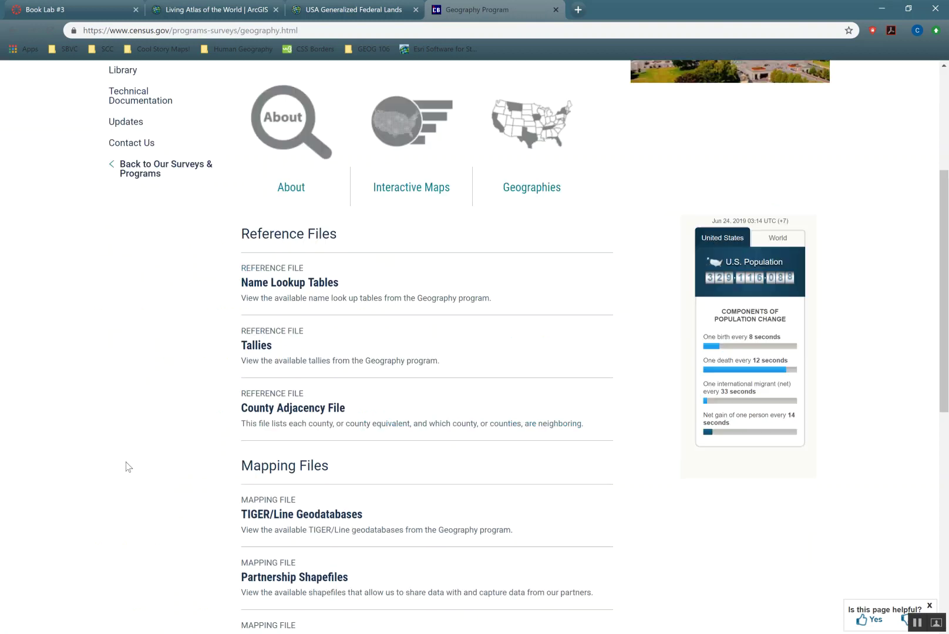
pyautogui.scroll(5, 128, 467)
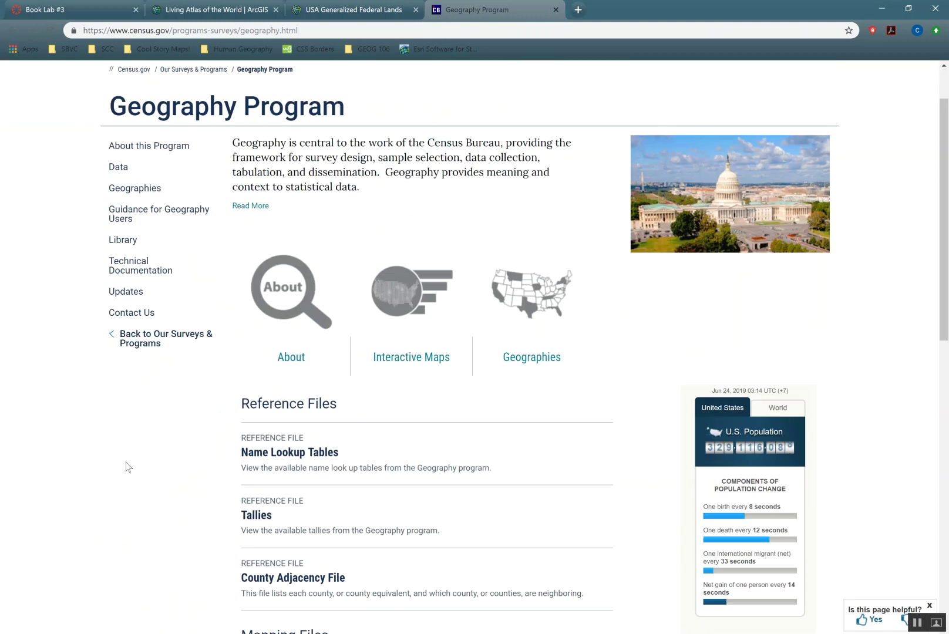
pyautogui.click(124, 177)
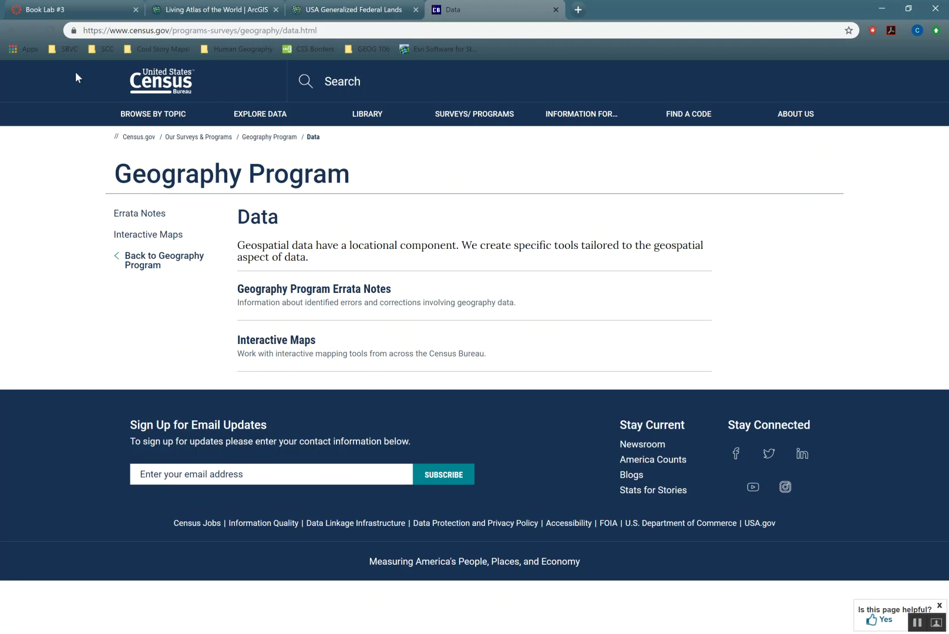
pyautogui.click(16, 31)
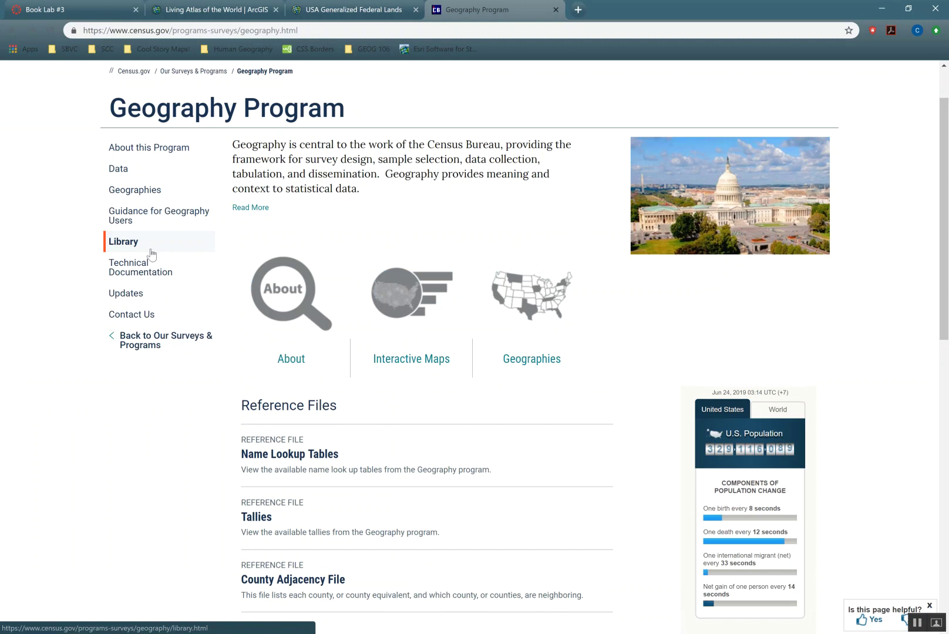
# - Go through Geographies > Geography Mapping Files > TIGER/Line Shapefiles to the 2018 releases
pyautogui.click(535, 336)
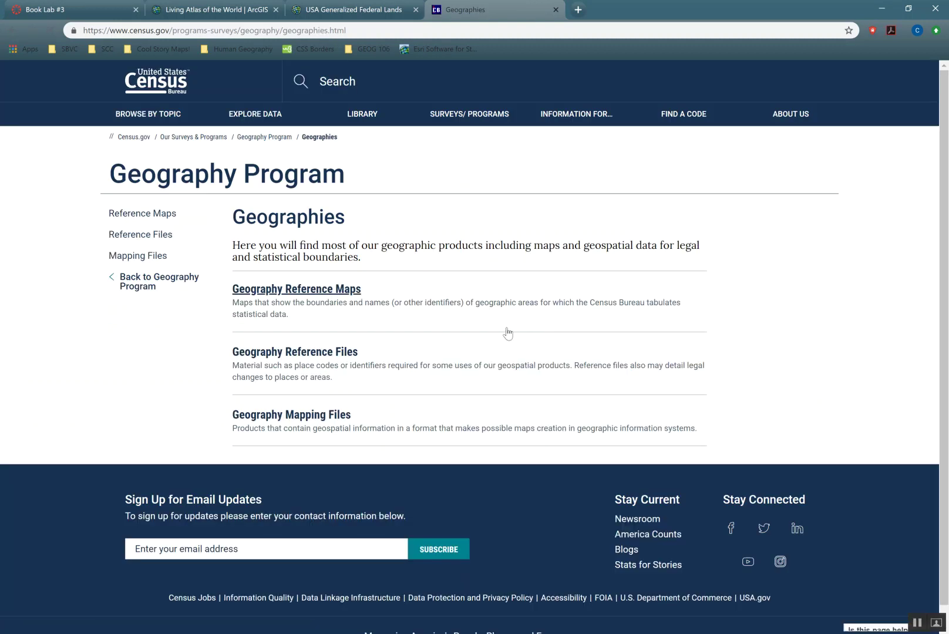
pyautogui.click(313, 432)
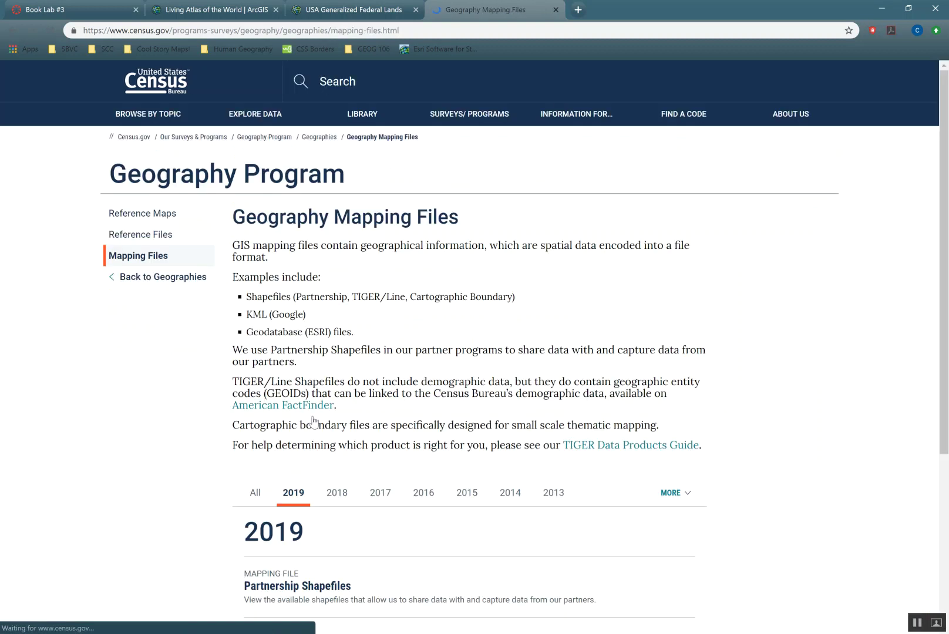
pyautogui.scroll(-5, 174, 482)
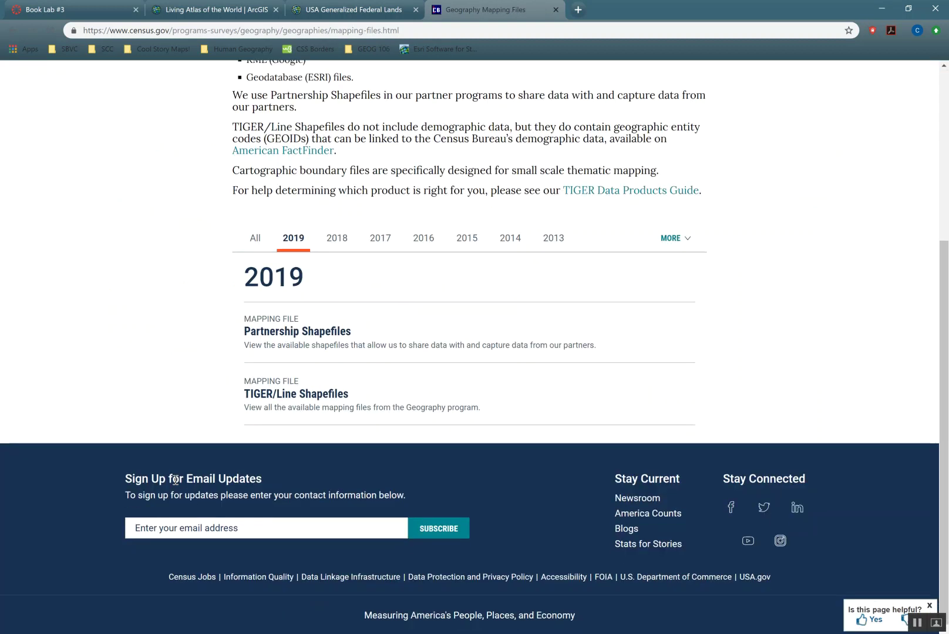
pyautogui.click(289, 395)
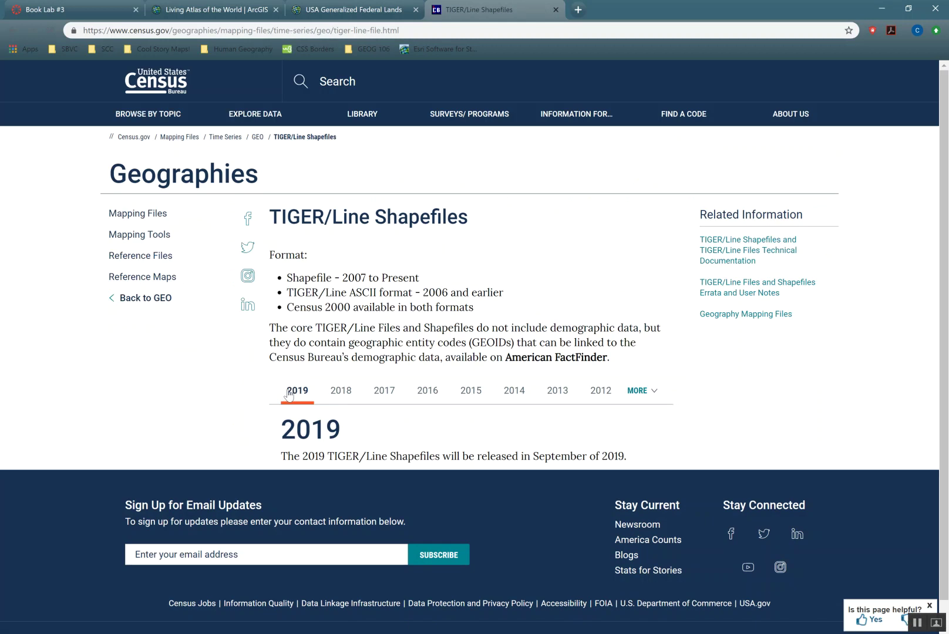
pyautogui.click(331, 389)
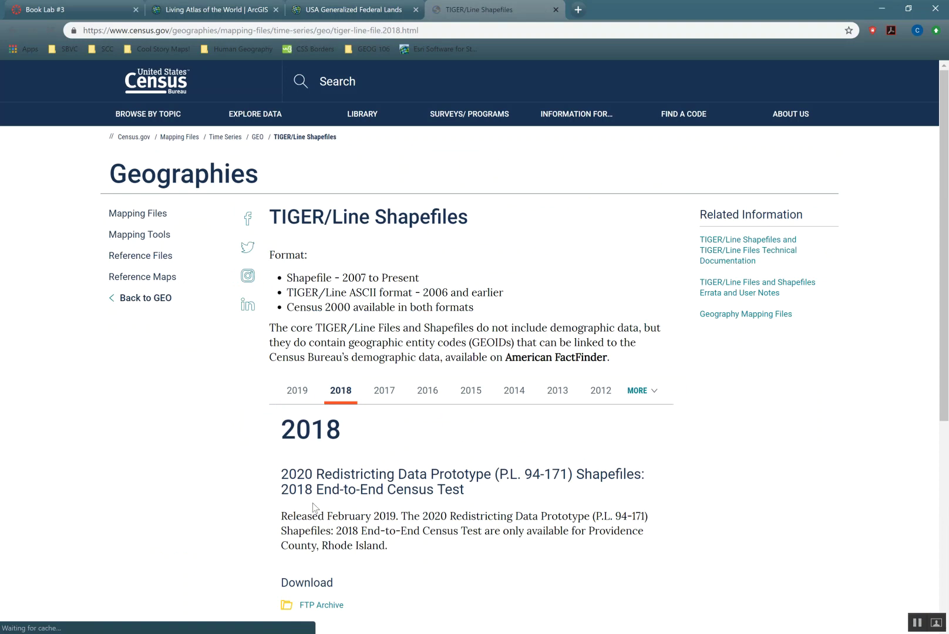
pyautogui.scroll(-1, 313, 507)
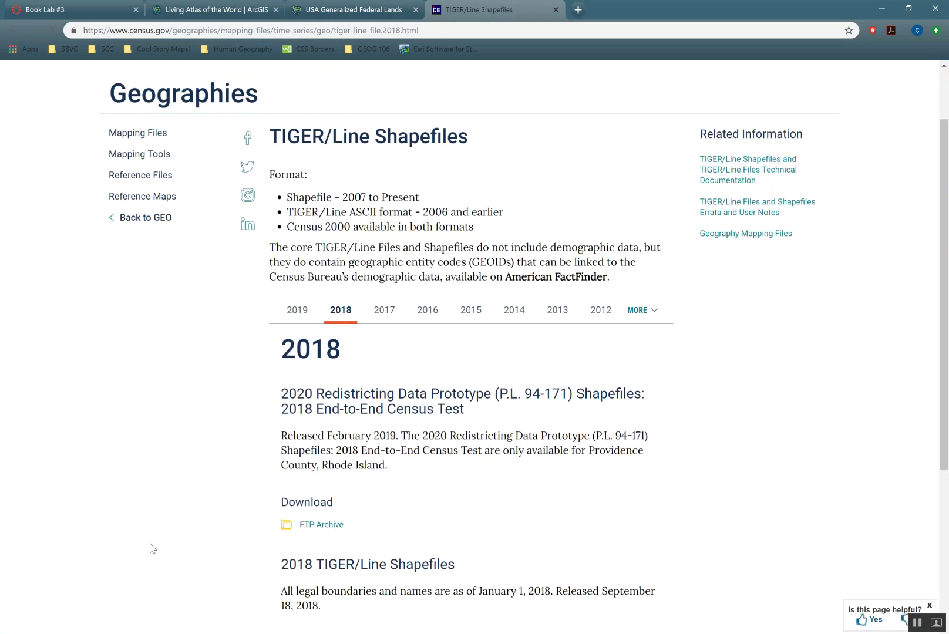
pyautogui.scroll(-2, 151, 549)
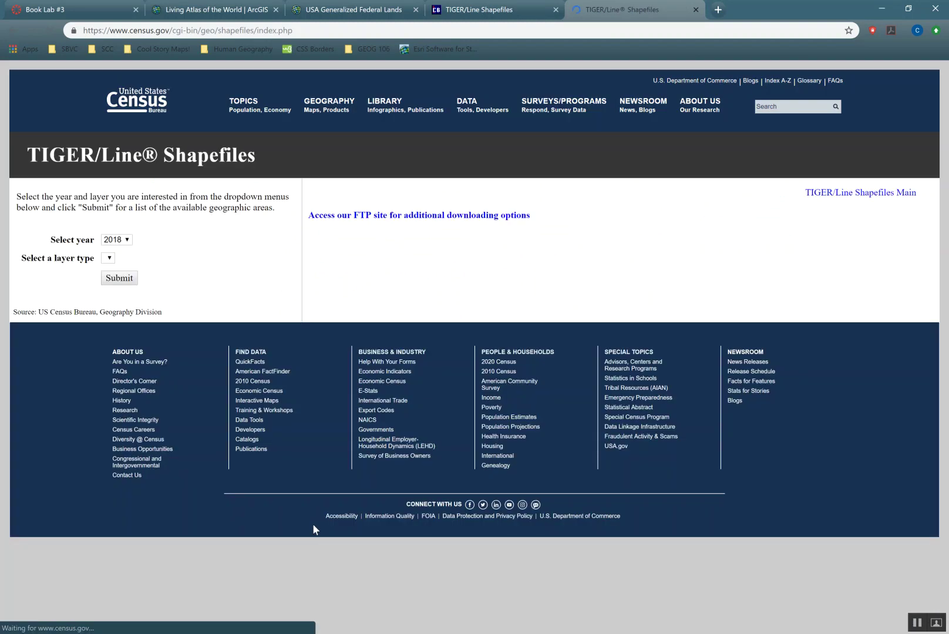
# - Choose 'States (and equivalent)' as the 2018 layer type and download the national file tl_2018_us_state.zip
pyautogui.click(106, 259)
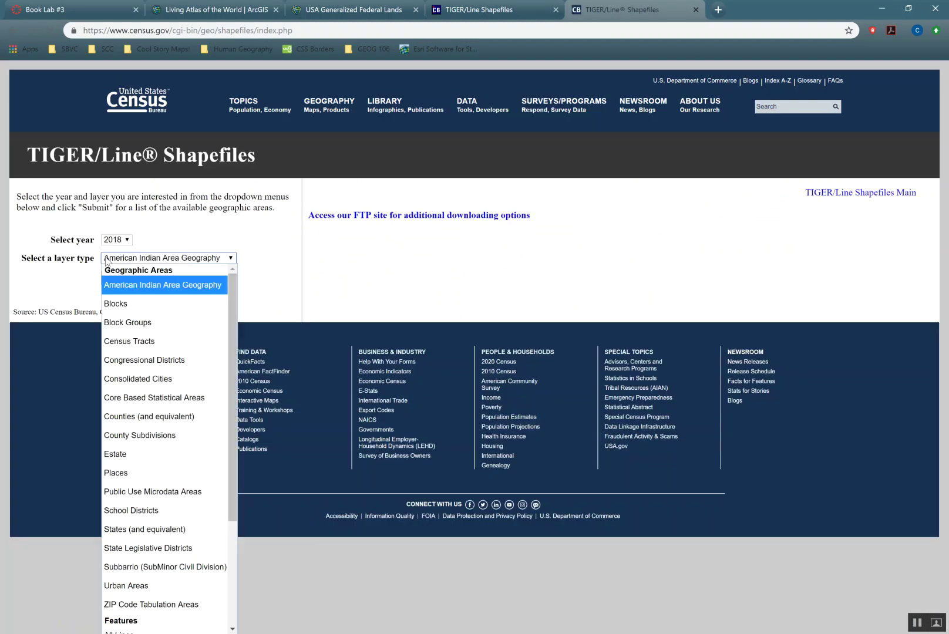
pyautogui.click(106, 260)
pyautogui.click(106, 261)
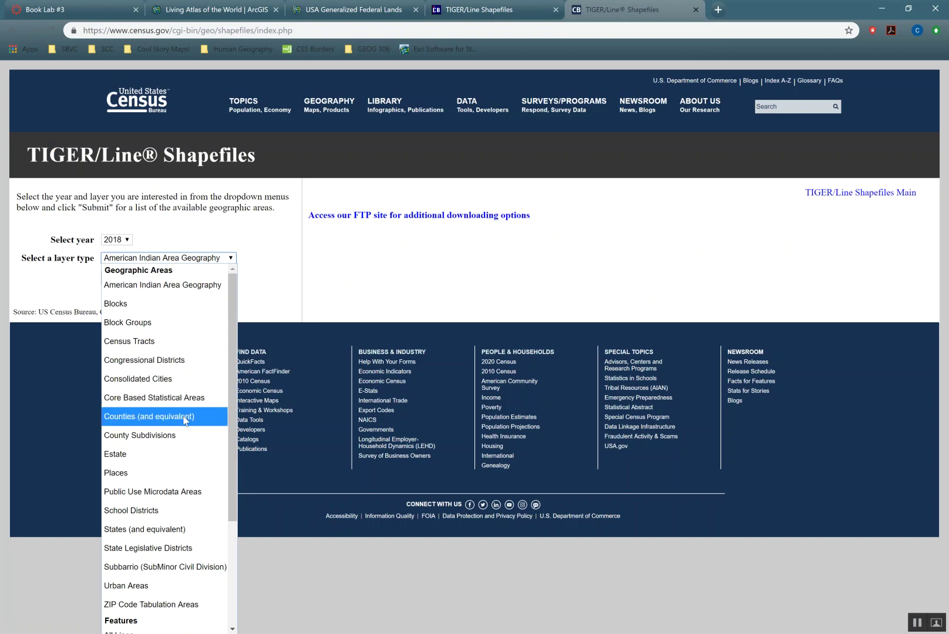
pyautogui.click(196, 531)
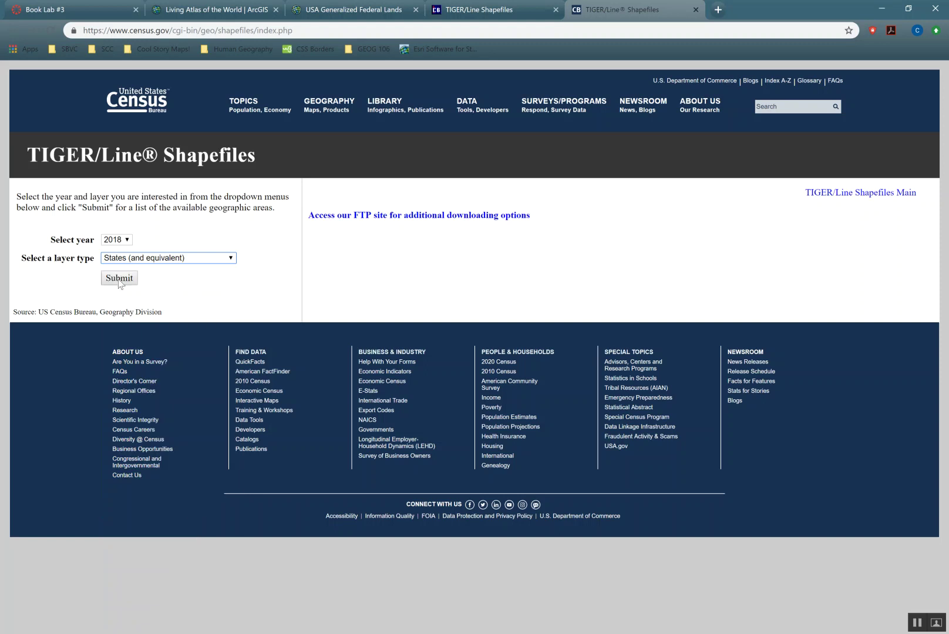
pyautogui.click(119, 285)
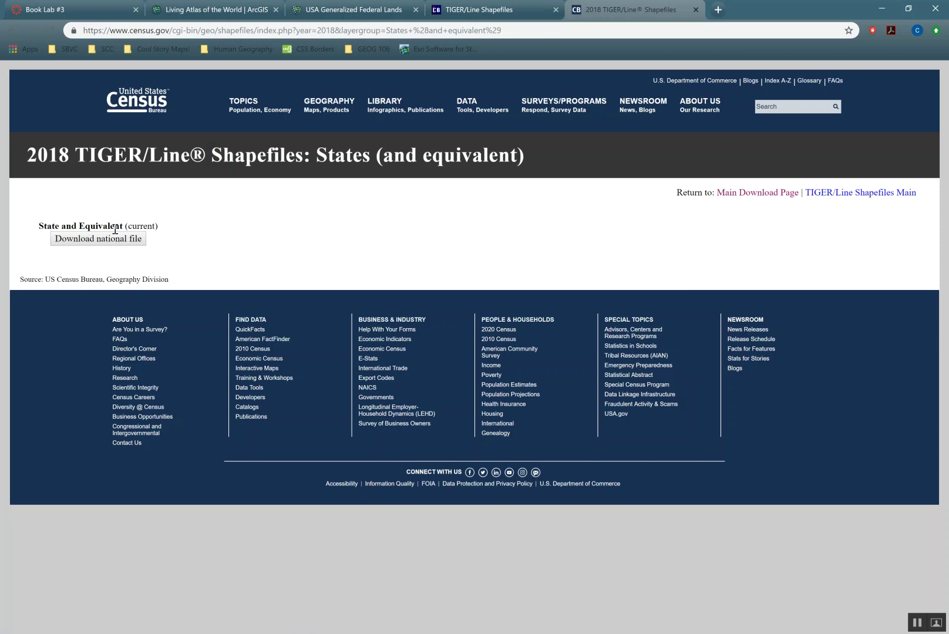
pyautogui.click(117, 239)
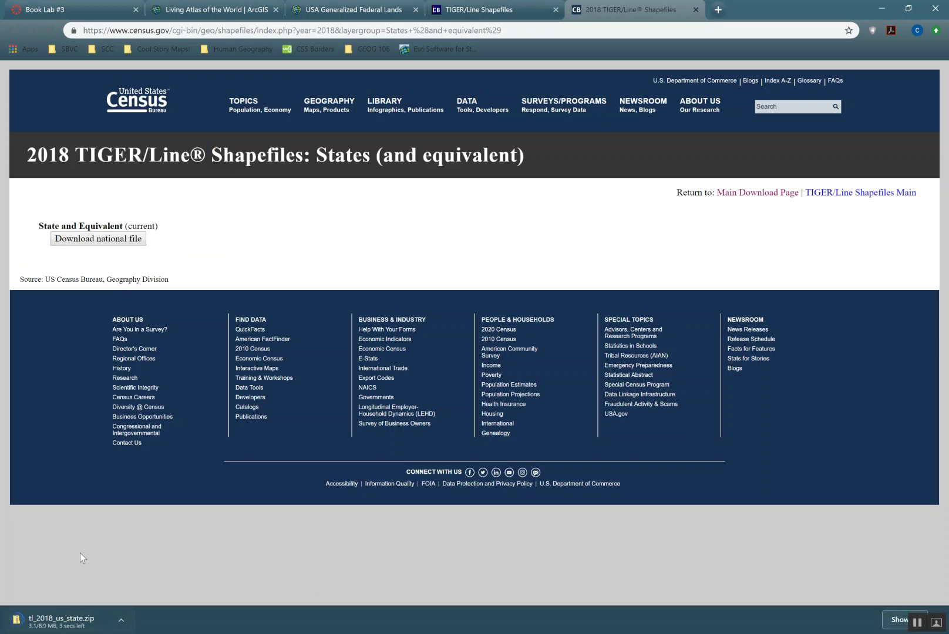
pyautogui.click(120, 622)
# - Show the downloaded zip in the Downloads folder and look through the file list
pyautogui.click(145, 582)
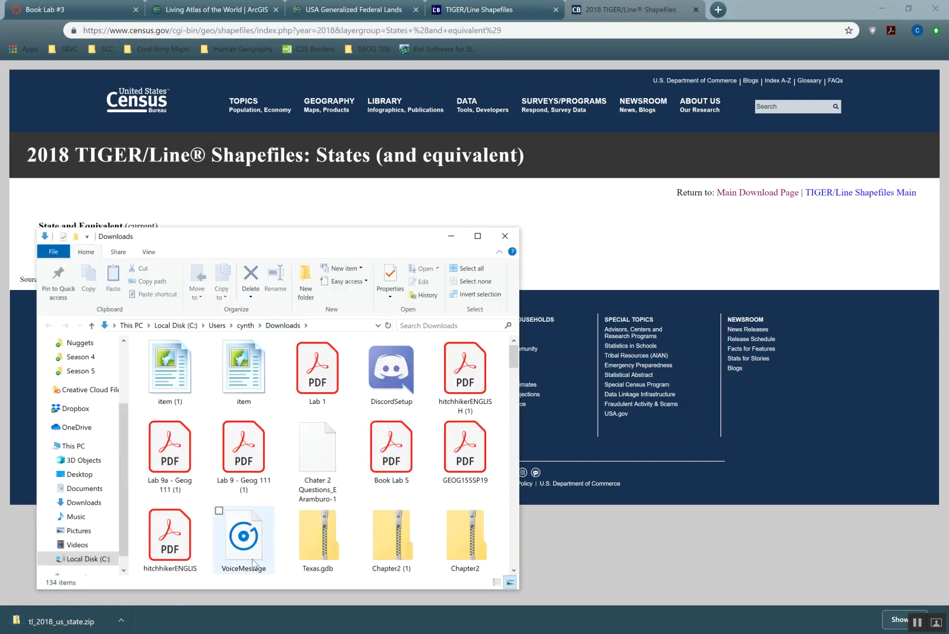
pyautogui.scroll(-8, 316, 399)
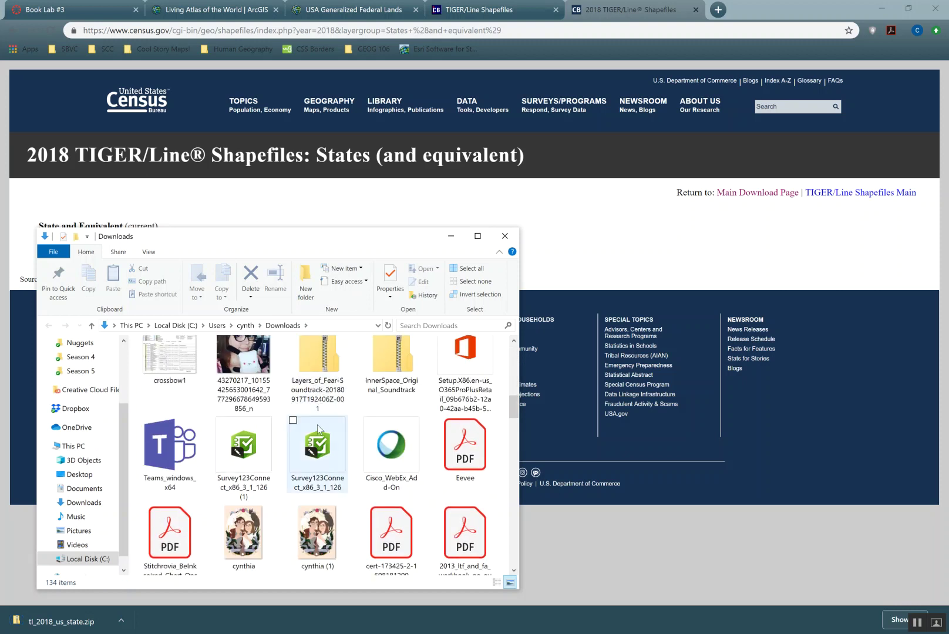
pyautogui.scroll(5, 315, 418)
pyautogui.scroll(3, 318, 430)
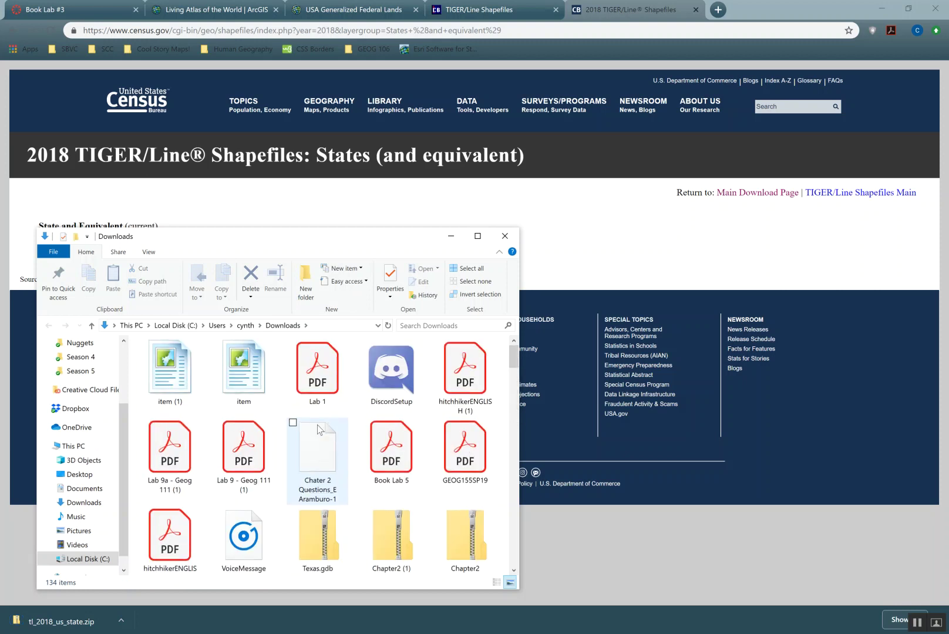
pyautogui.rightClick(504, 367)
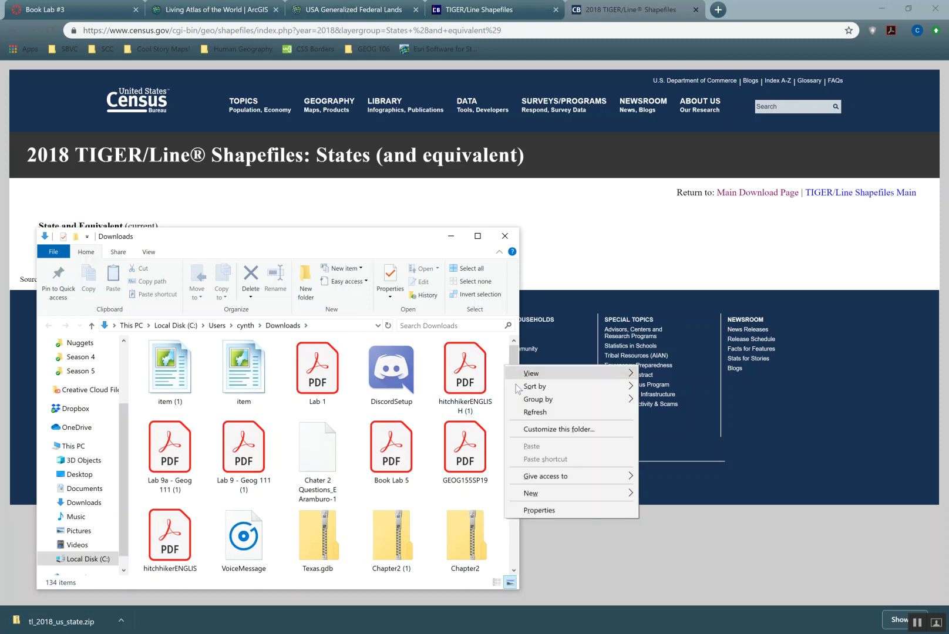
pyautogui.moveTo(549, 386)
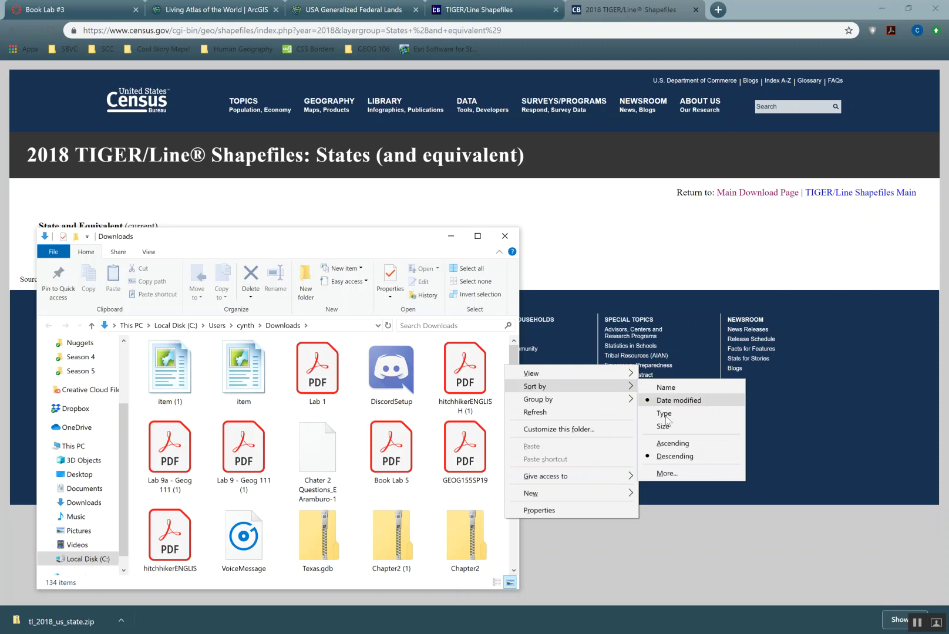
pyautogui.scroll(-2, 288, 437)
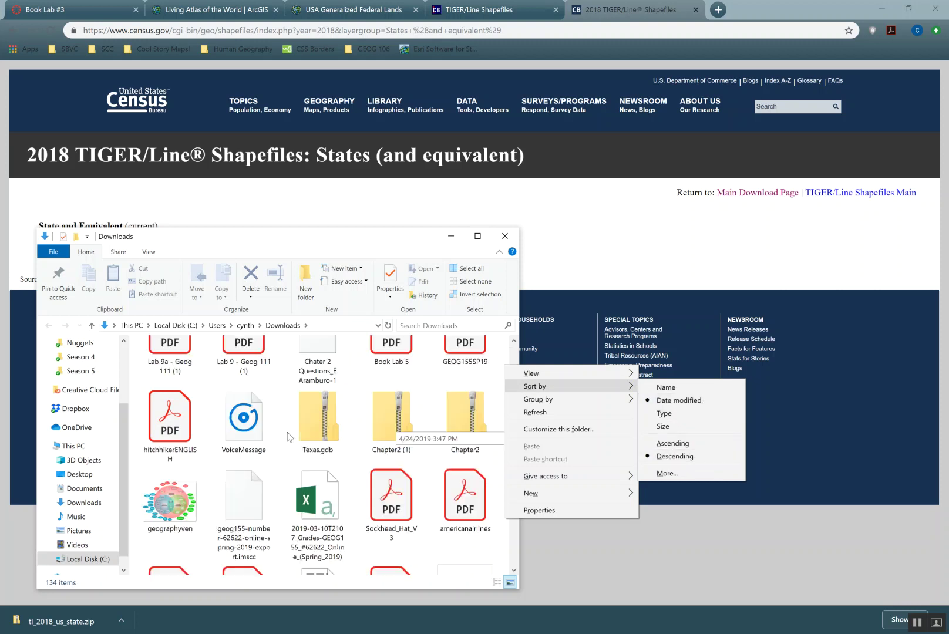
pyautogui.scroll(-10, 287, 438)
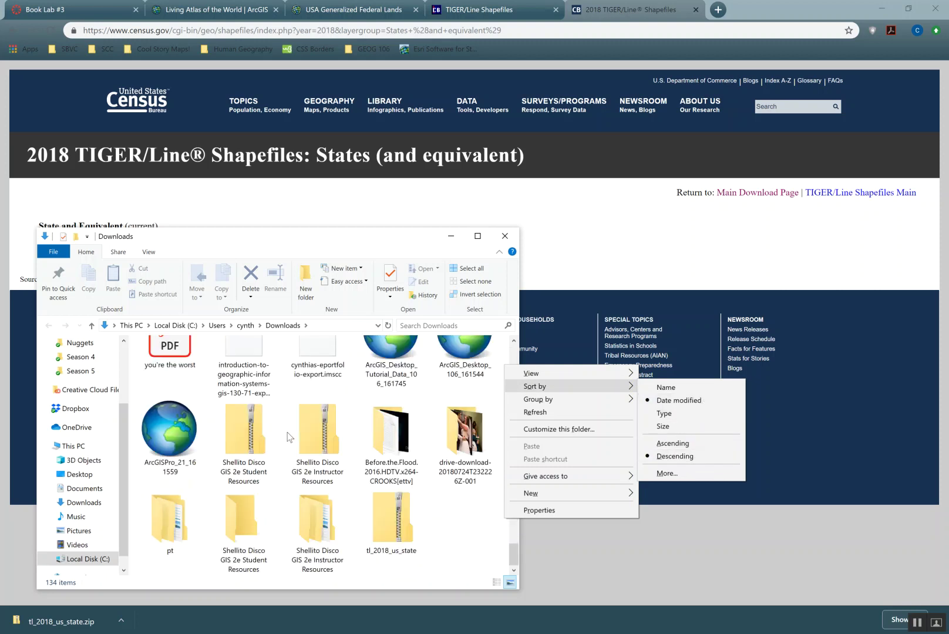
pyautogui.click(240, 438)
# - Select tl_2018_us_state.zip and extract all of it into a tl_2018_us_state folder
pyautogui.click(241, 438)
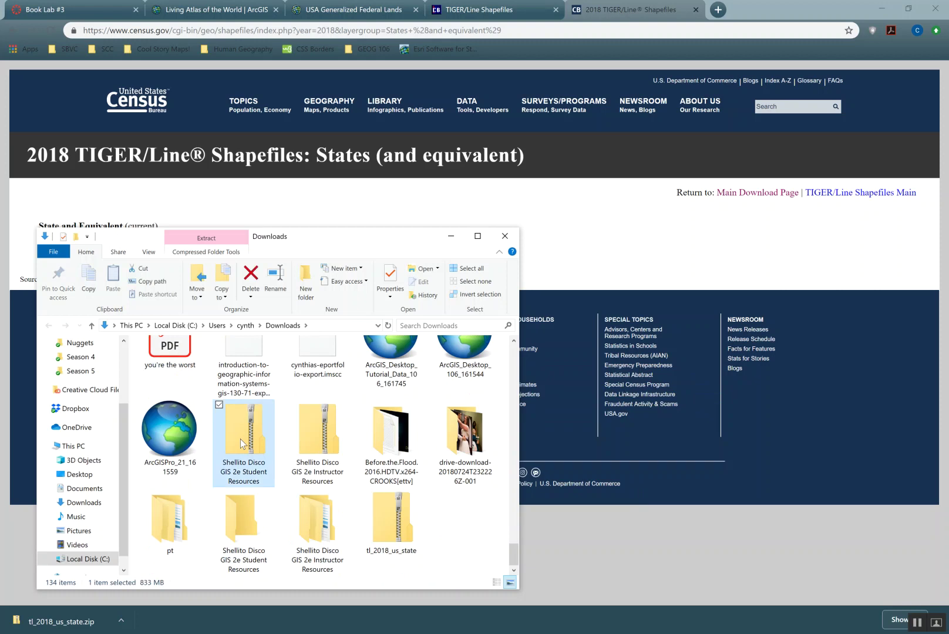
pyautogui.press('t')
pyautogui.press('e')
pyautogui.press('t')
pyautogui.press('t')
pyautogui.press('t')
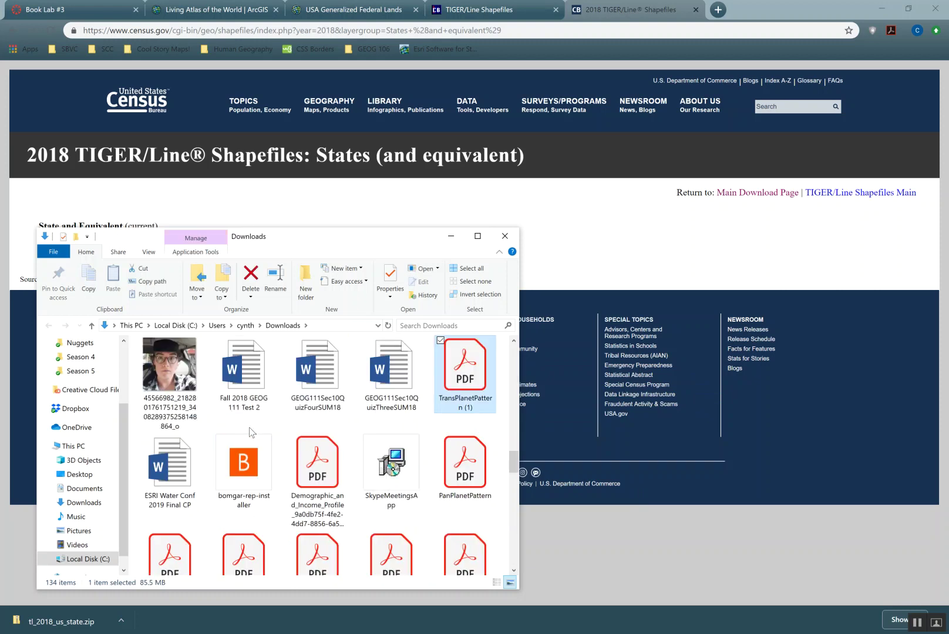
pyautogui.press('t')
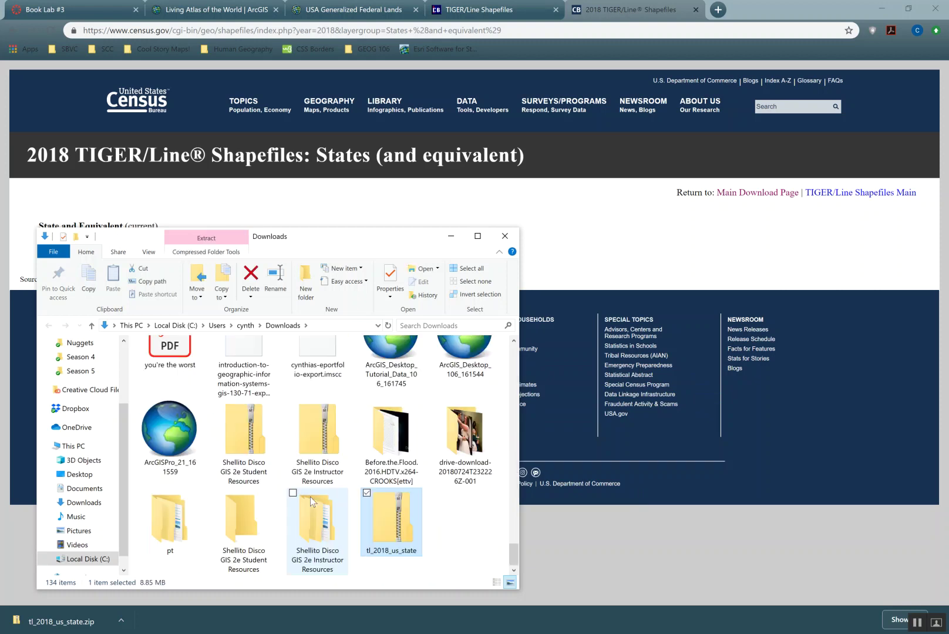
pyautogui.rightClick(393, 521)
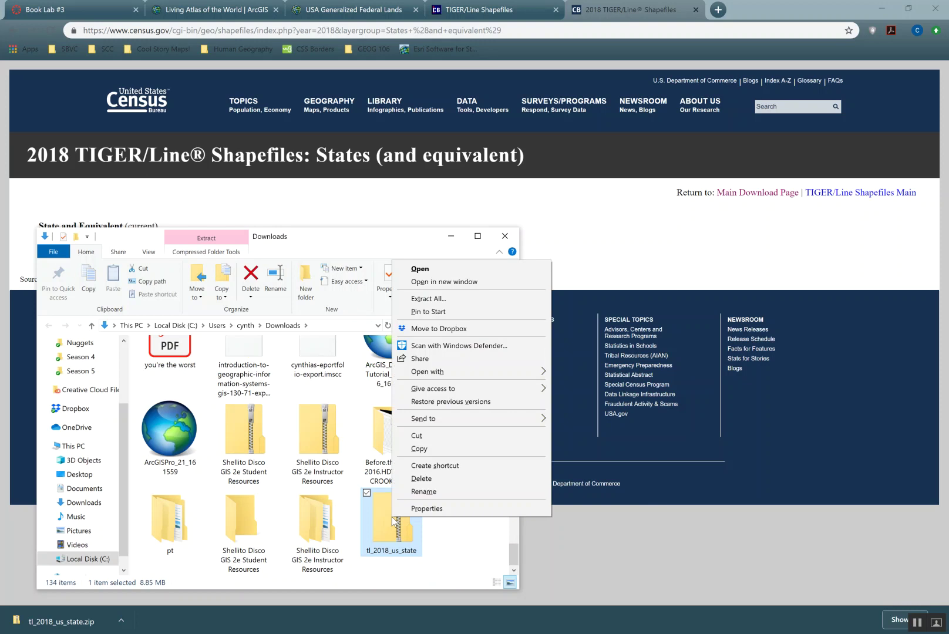
pyautogui.click(490, 300)
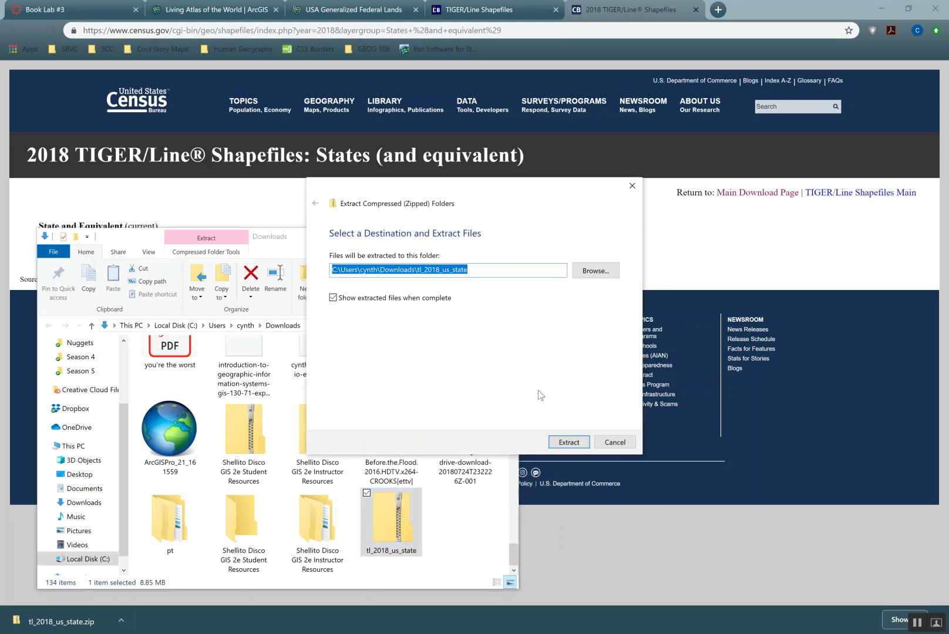
pyautogui.click(570, 442)
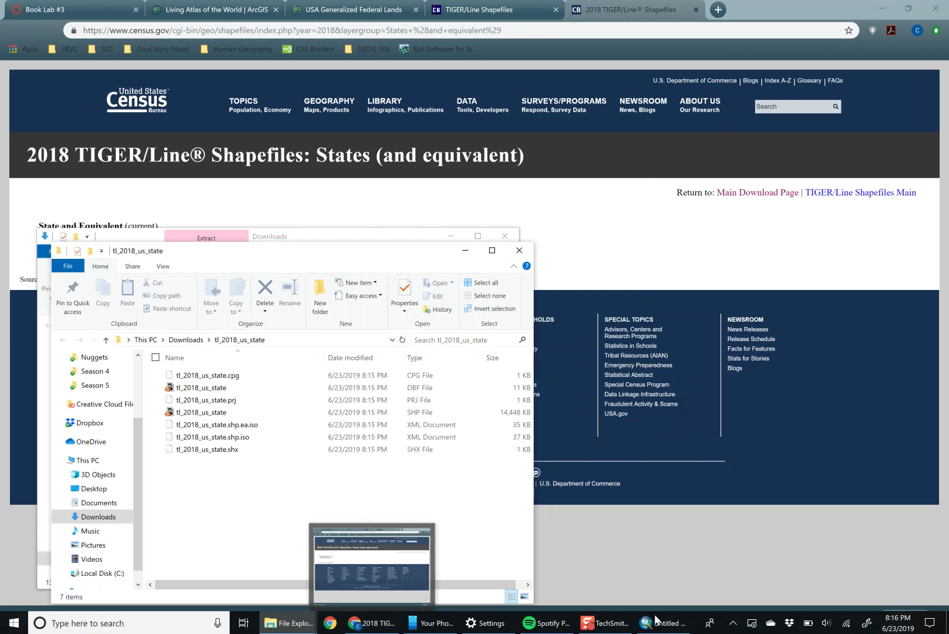
# - Back in ArcMap, start a new Catalog folder connection, checking the Downloads folder window first
pyautogui.click(657, 622)
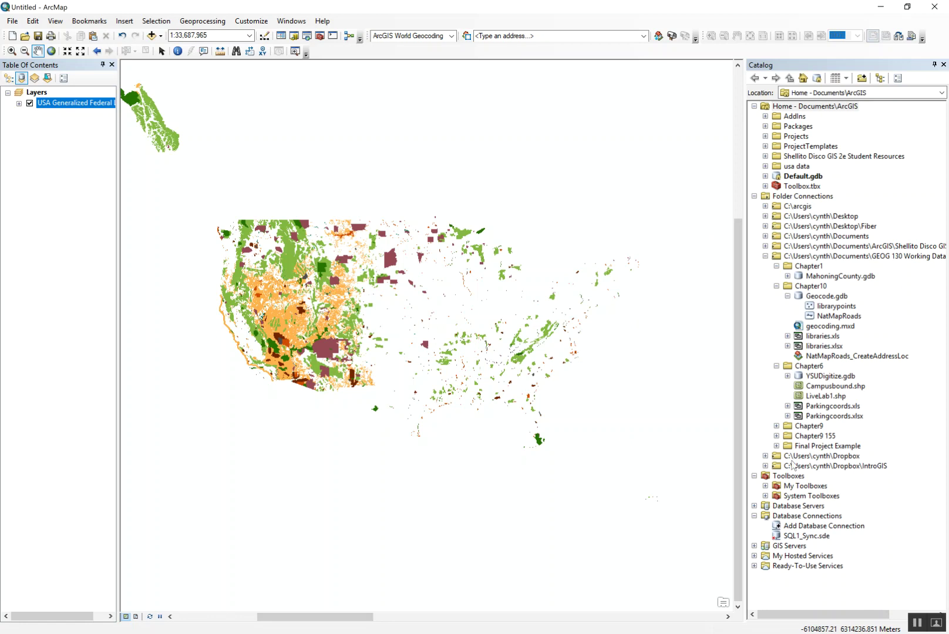
pyautogui.rightClick(782, 200)
pyautogui.click(798, 203)
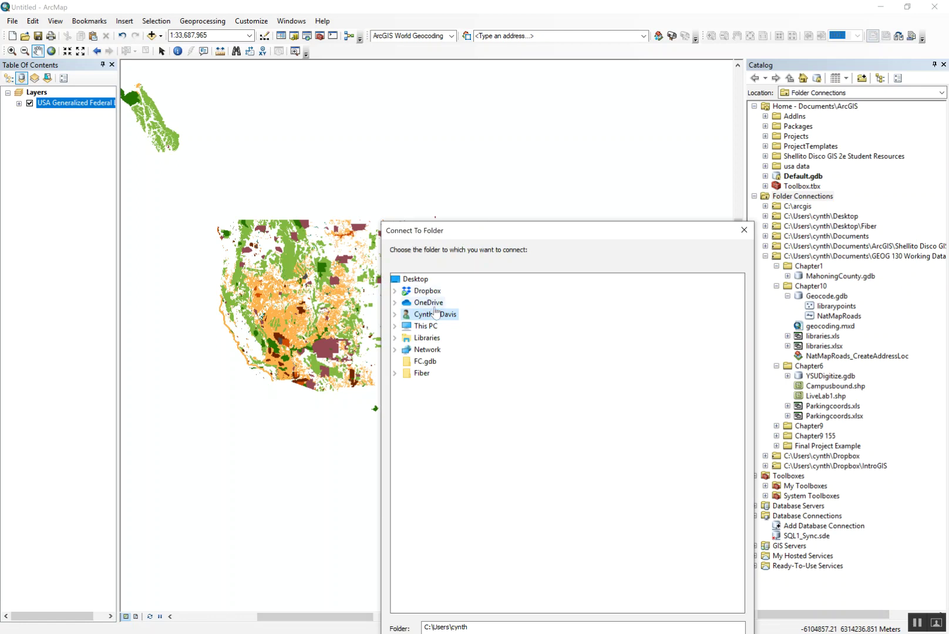
pyautogui.click(432, 340)
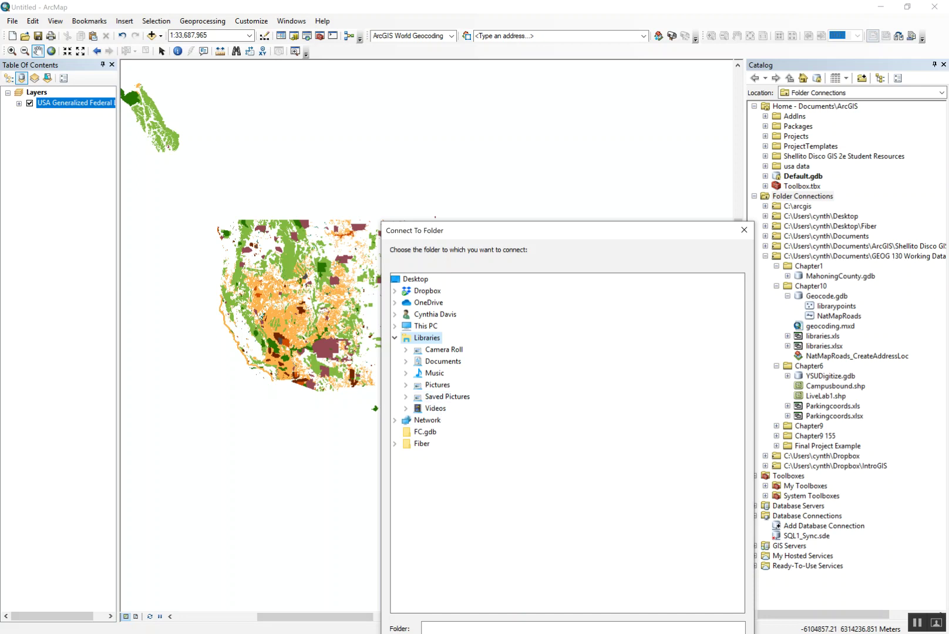
pyautogui.moveTo(308, 632)
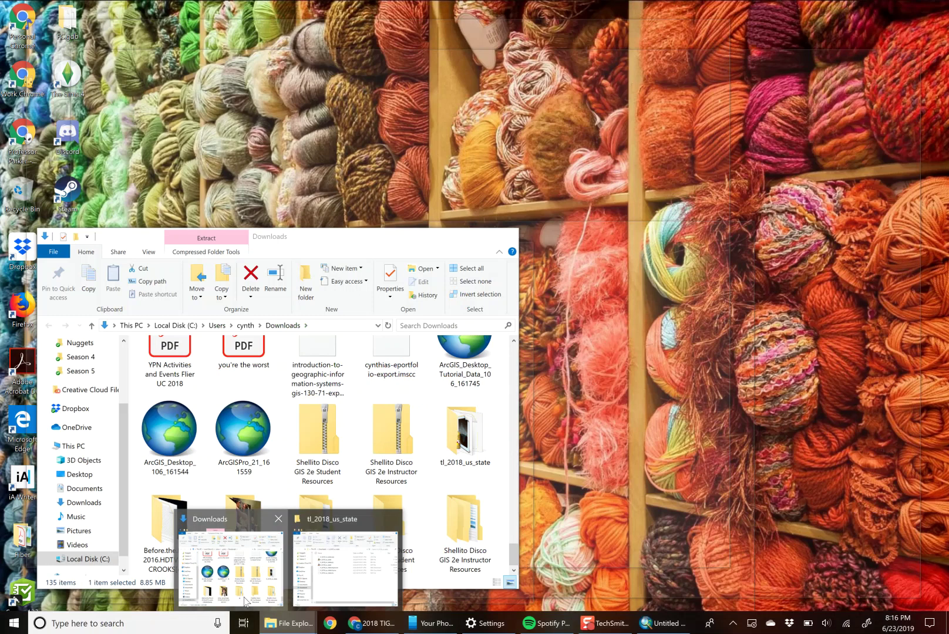
pyautogui.click(245, 600)
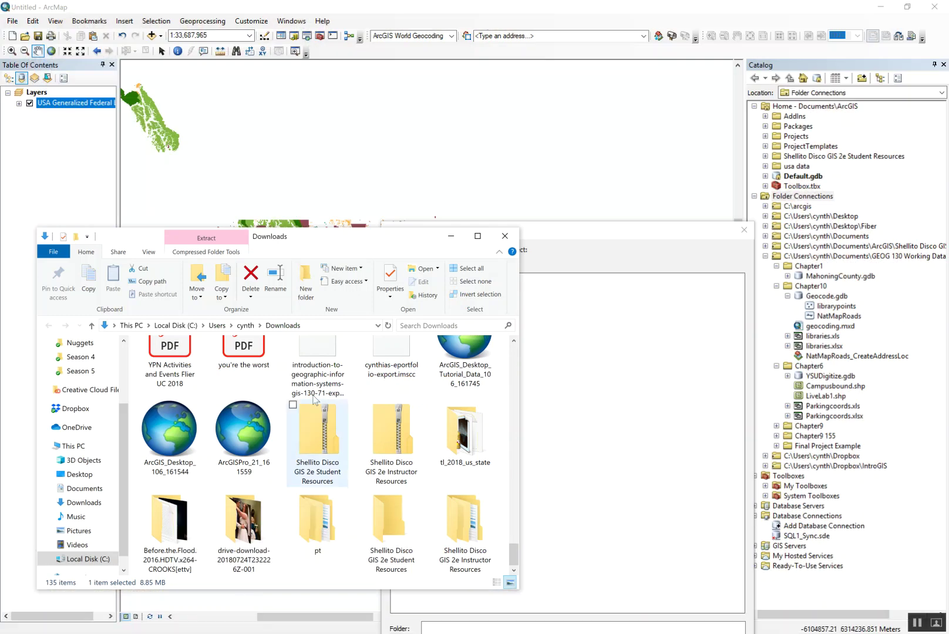
pyautogui.click(577, 397)
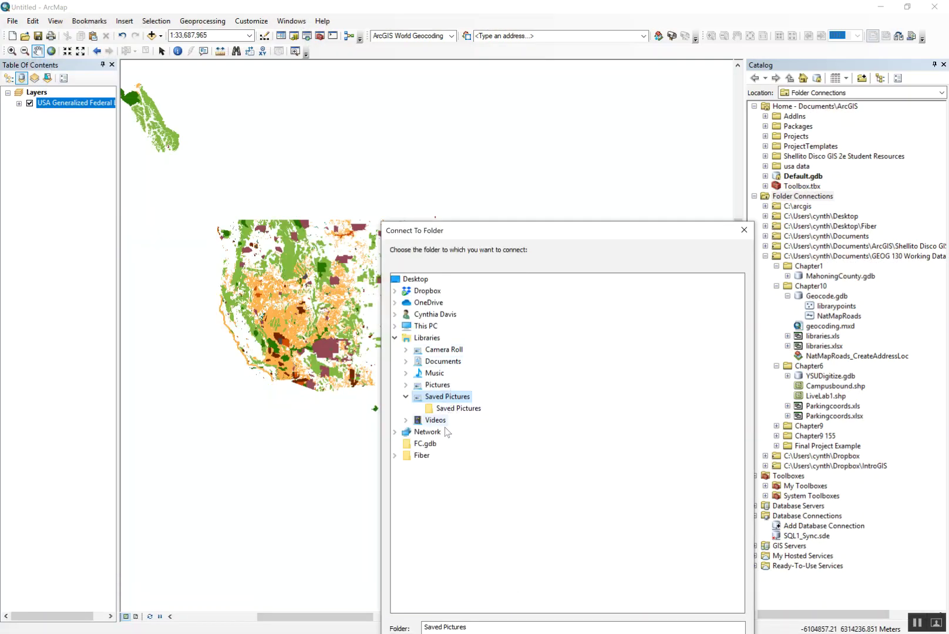
# - Connect Downloads\tl_2018_us_state and expand it to select tl_2018_us_state.shp
pyautogui.doubleClick(435, 327)
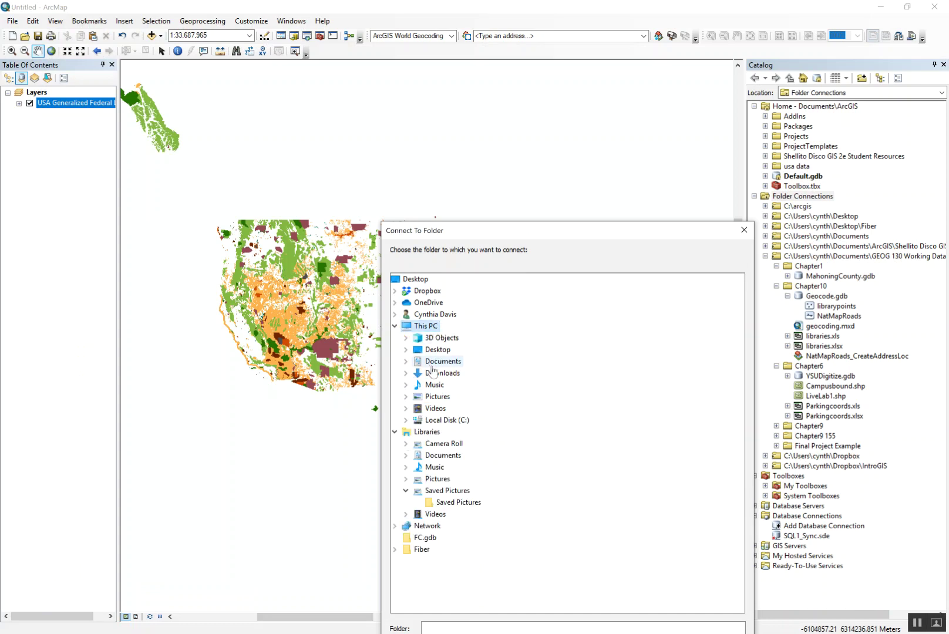
pyautogui.doubleClick(455, 374)
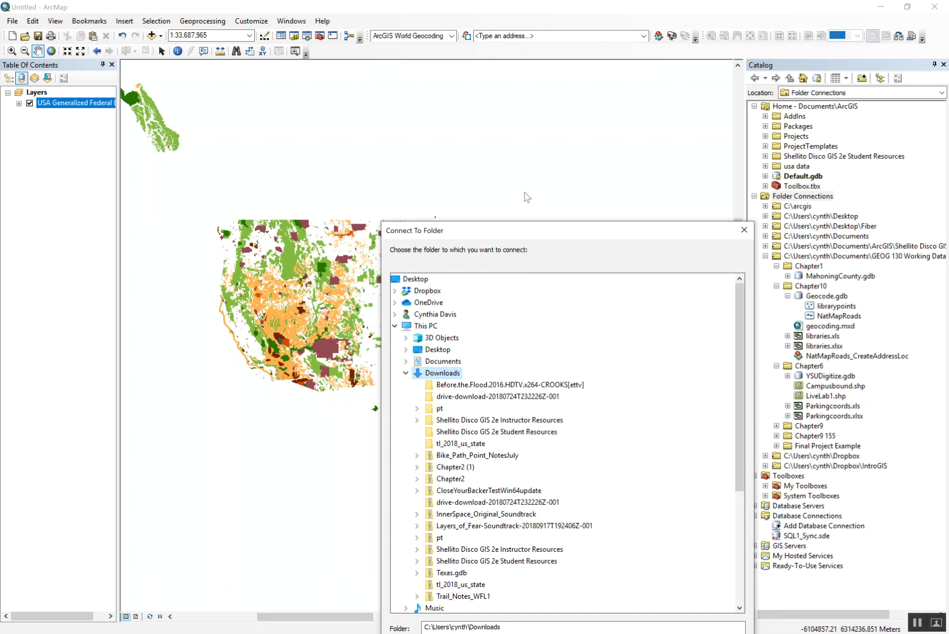
pyautogui.click(473, 445)
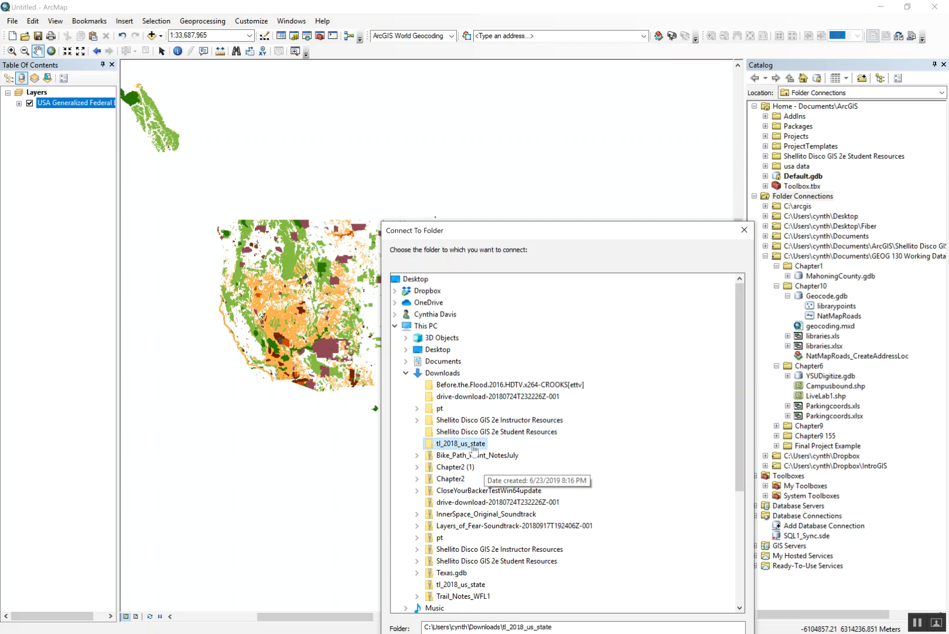
pyautogui.moveTo(567, 238); pyautogui.dragTo(535, 94)
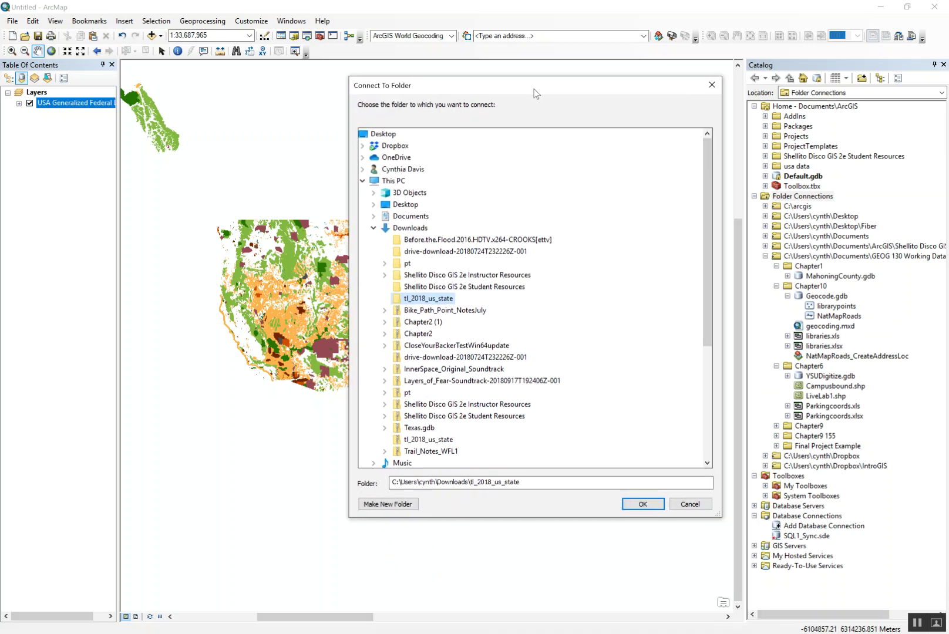
pyautogui.click(642, 504)
pyautogui.click(765, 456)
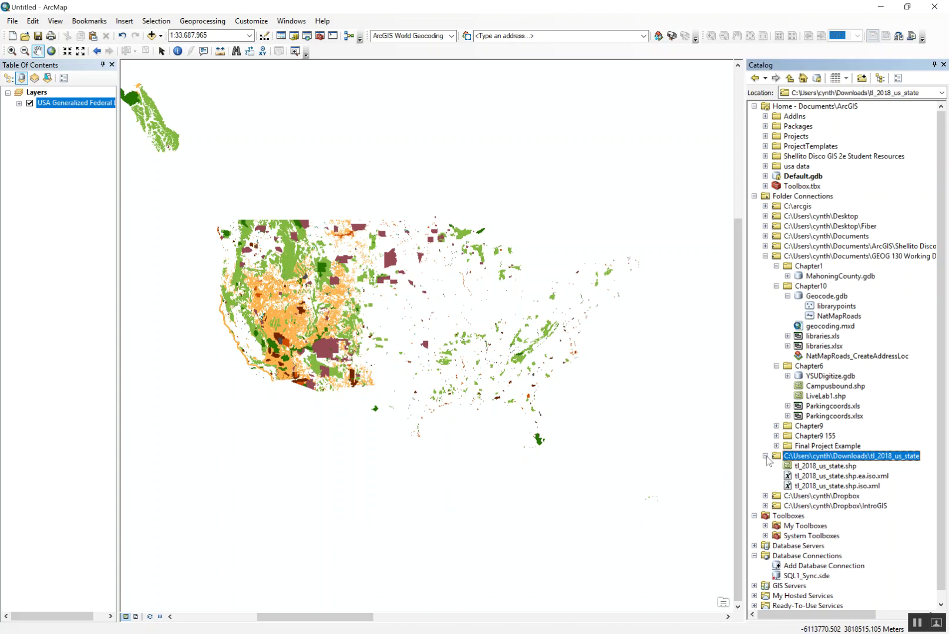
pyautogui.click(809, 466)
# - Add tl_2018_us_state.shp to the map and order it beneath USA Generalized Federal Lands
pyautogui.moveTo(797, 473); pyautogui.dragTo(589, 498)
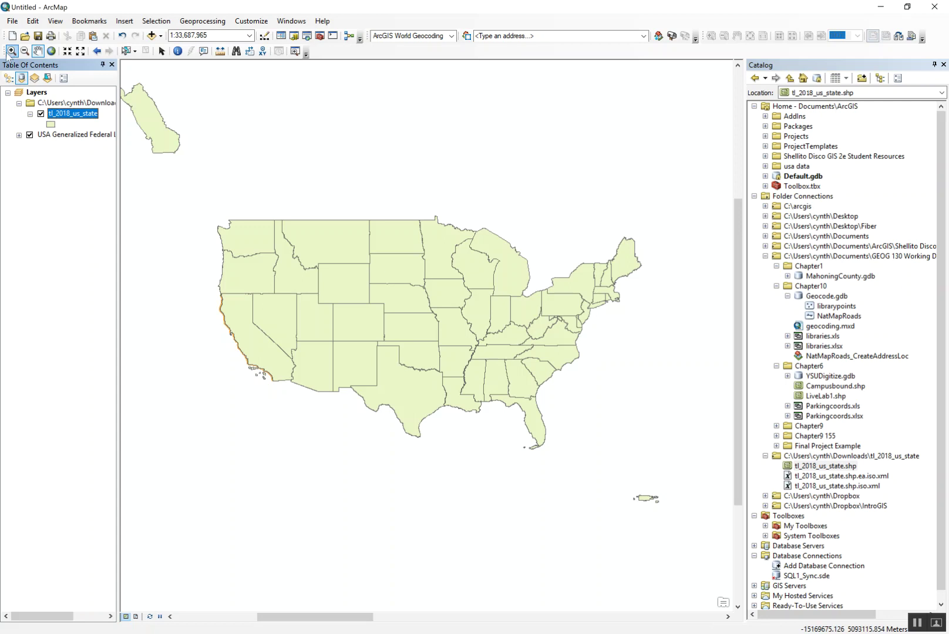
pyautogui.click(10, 79)
pyautogui.moveTo(63, 103); pyautogui.dragTo(69, 132)
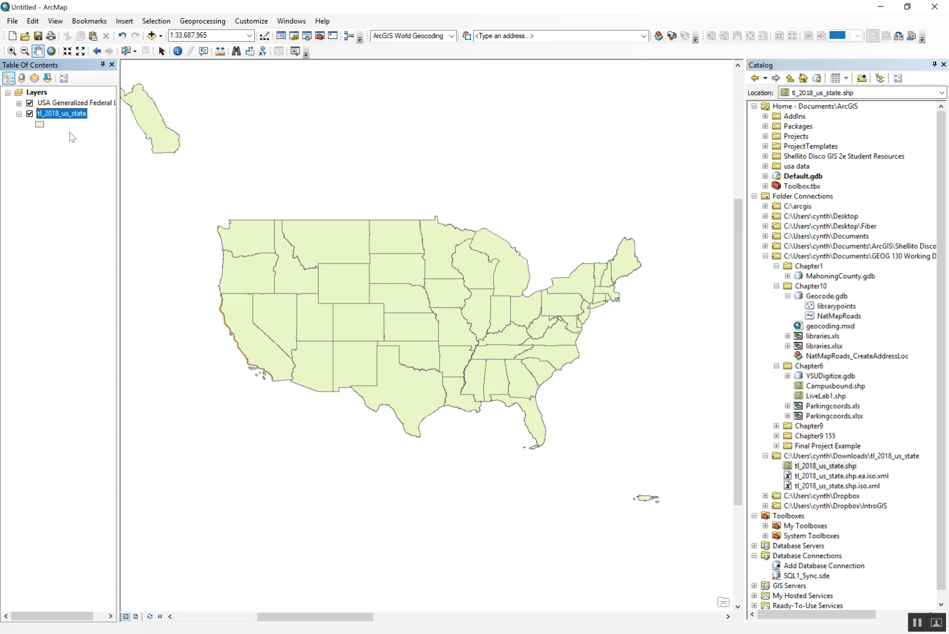
pyautogui.click(40, 124)
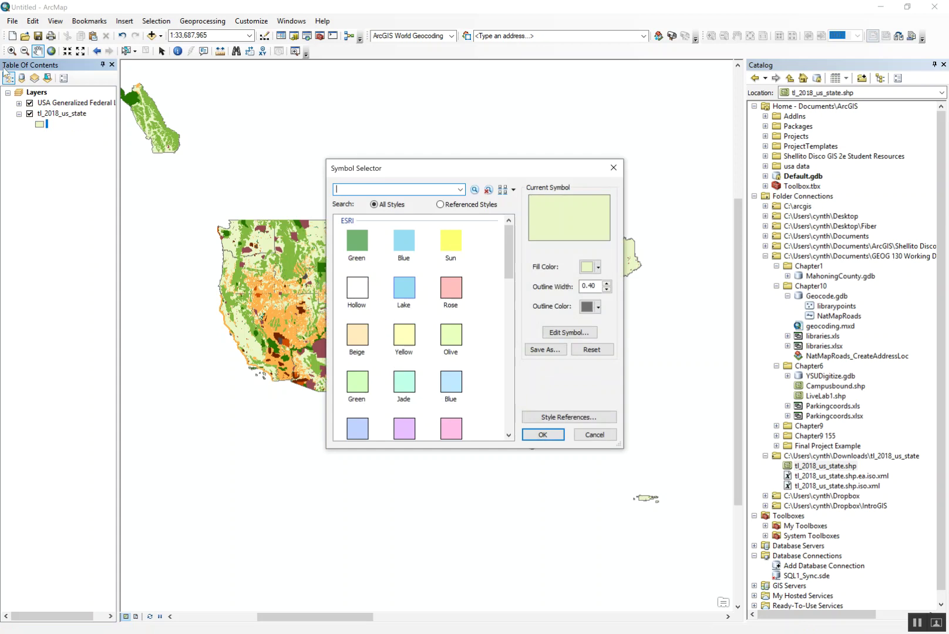
# - Give the tl_2018_us_state polygons a light gray fill color
pyautogui.click(589, 267)
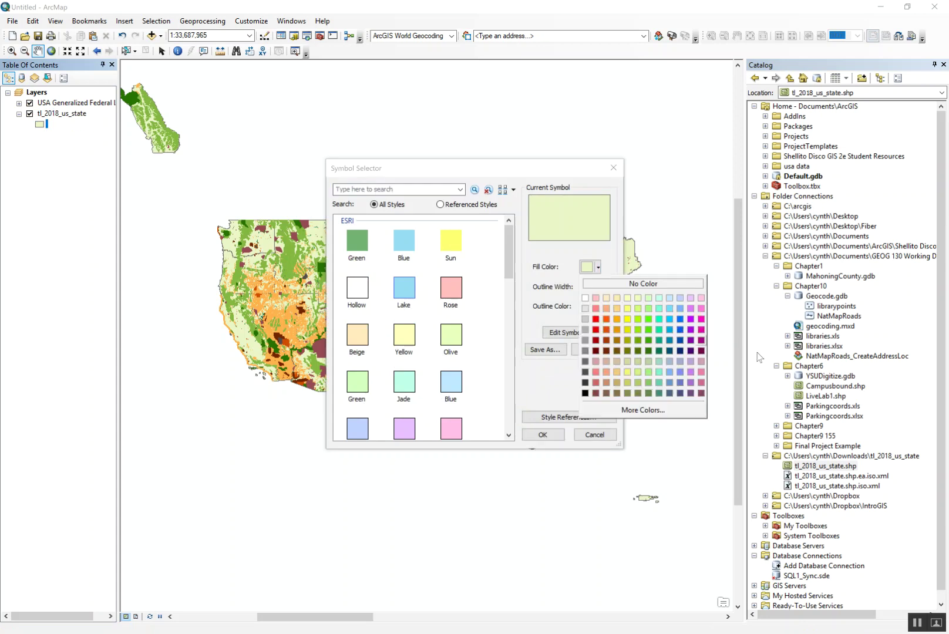
pyautogui.click(585, 308)
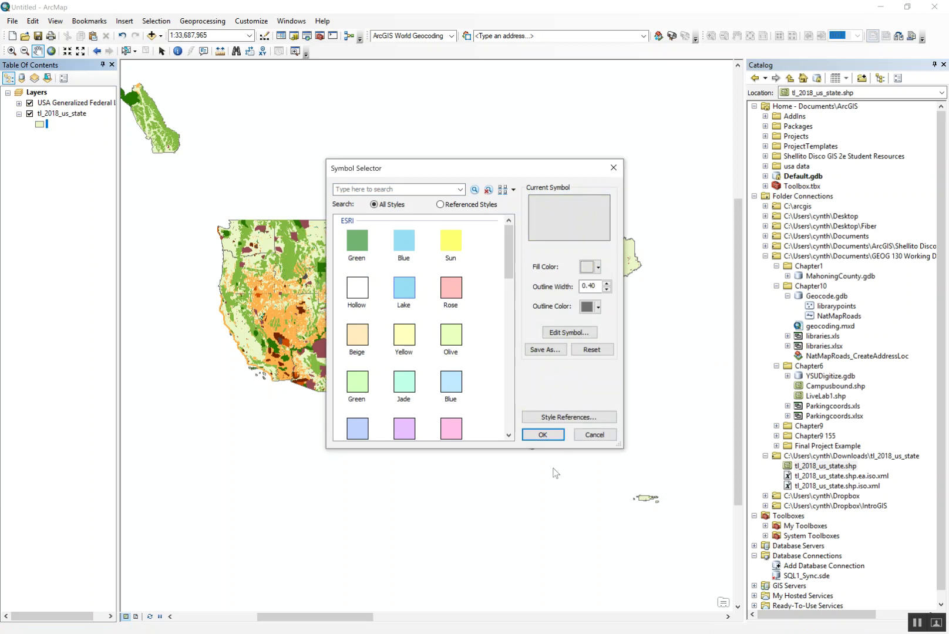
pyautogui.click(542, 435)
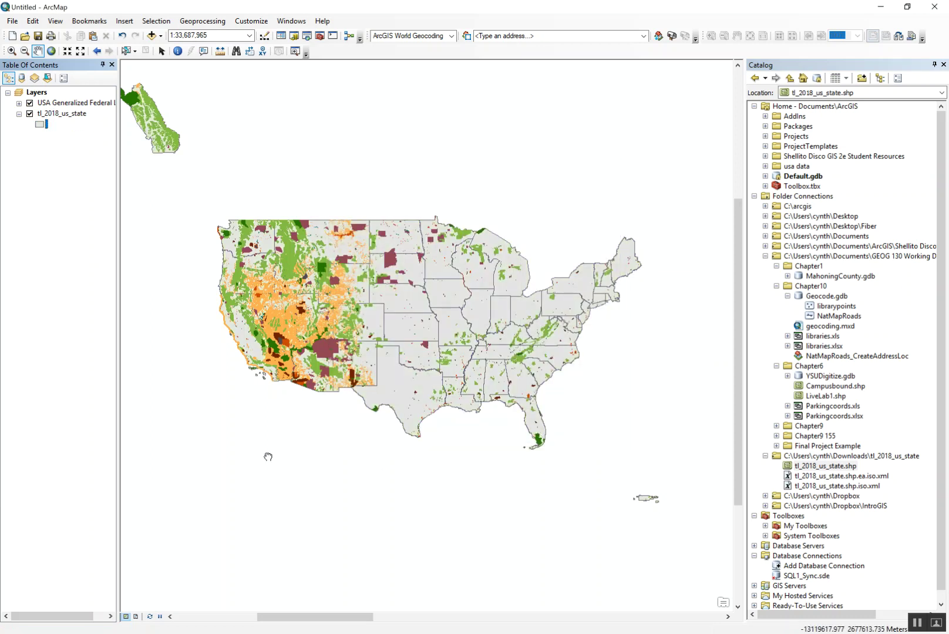
pyautogui.moveTo(269, 456); pyautogui.dragTo(288, 462)
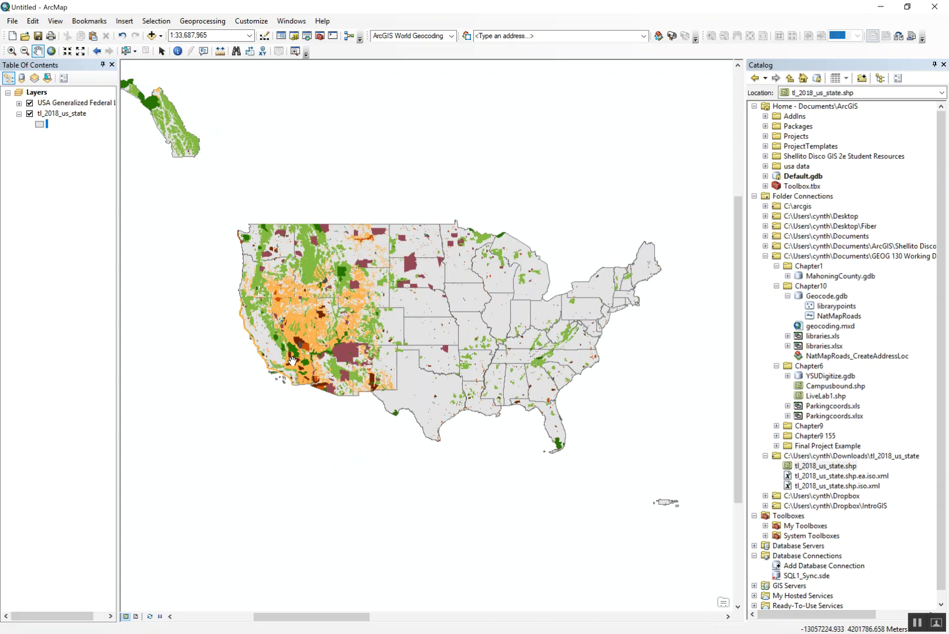
# - Expand USA Generalized Federal Lands to show its agency legend classes, then return to Chrome
pyautogui.click(18, 103)
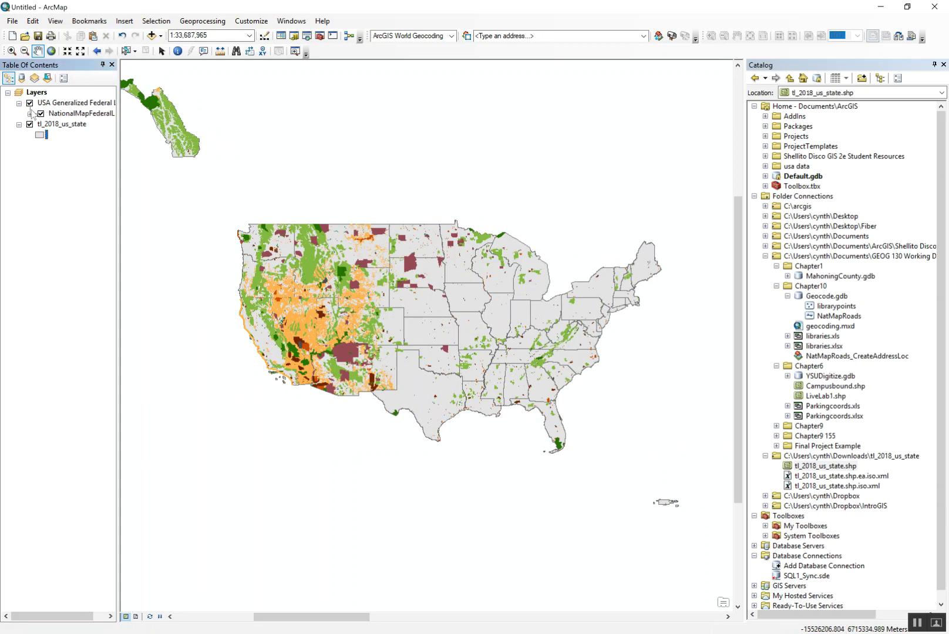
pyautogui.click(31, 115)
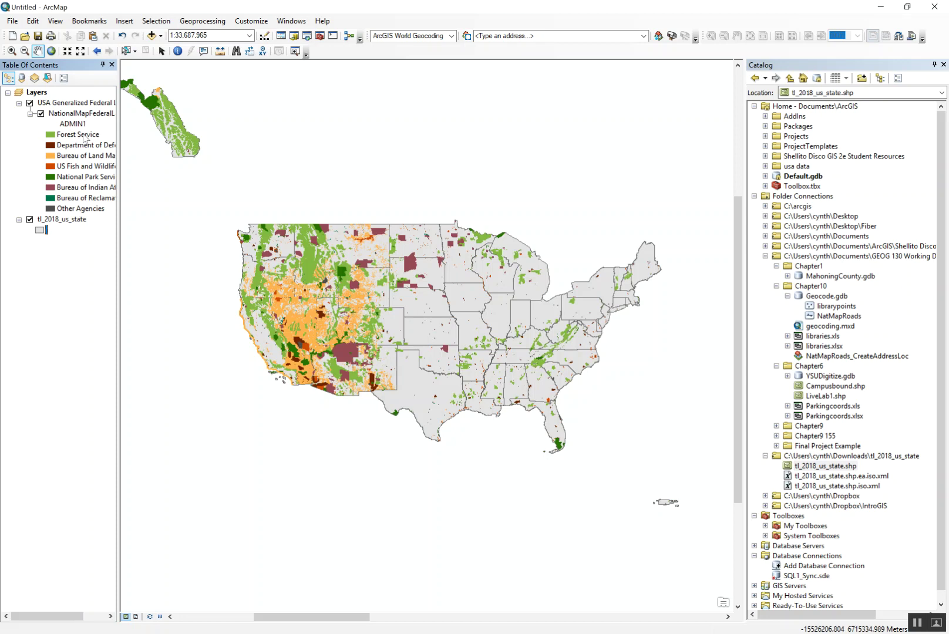
pyautogui.moveTo(176, 632)
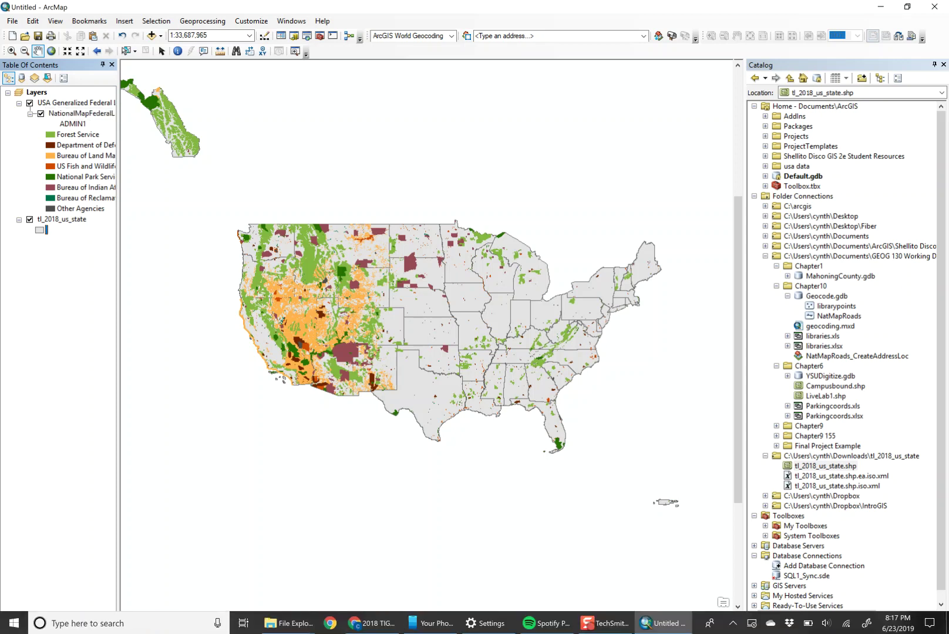
pyautogui.click(376, 626)
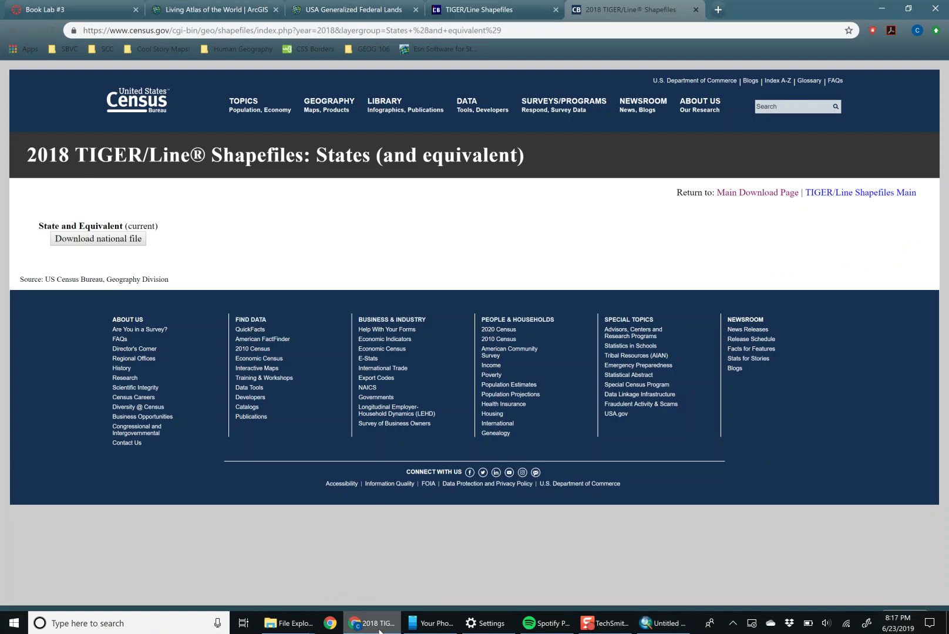
# - Search Google from the address bar for 'city of corona gis'
pyautogui.click(402, 30)
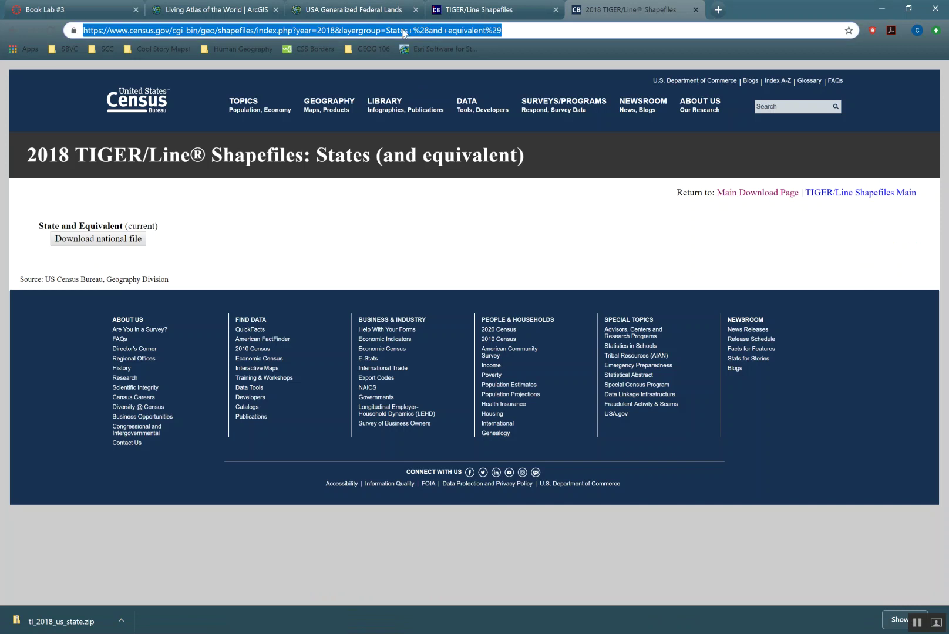
pyautogui.write('city f')
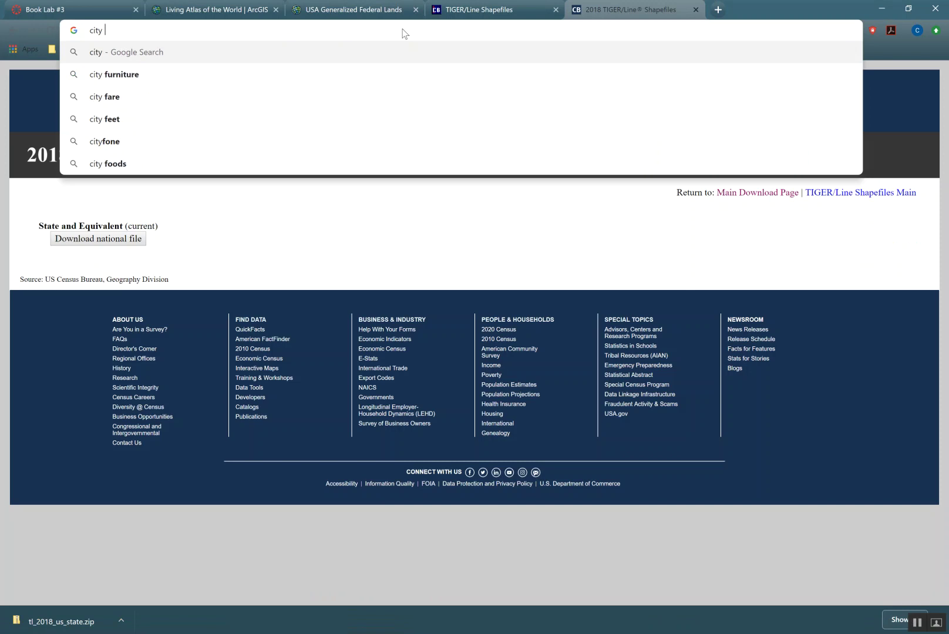
pyautogui.press('BackSpace')
pyautogui.write('of corona gis')
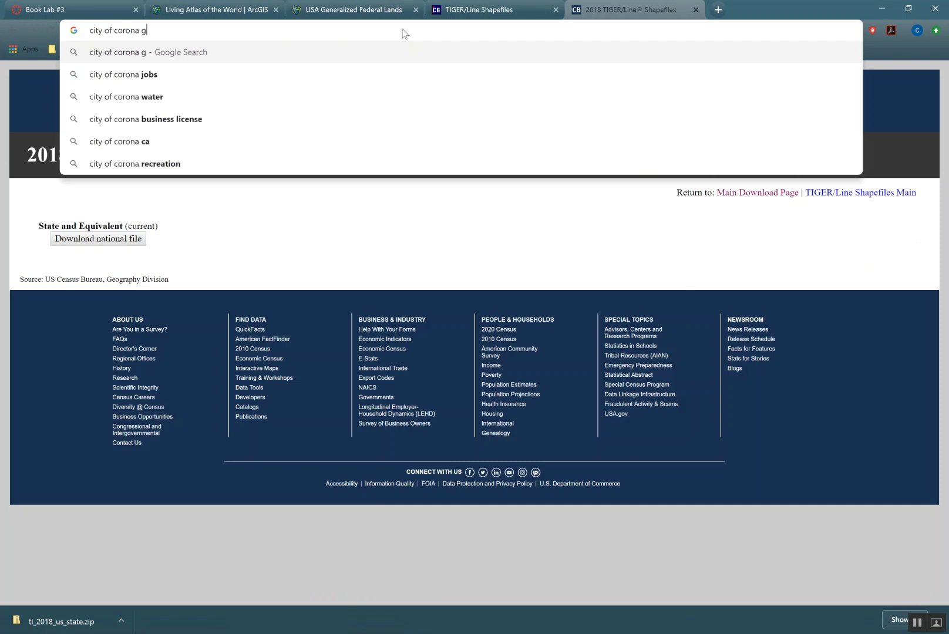
pyautogui.press('Return')
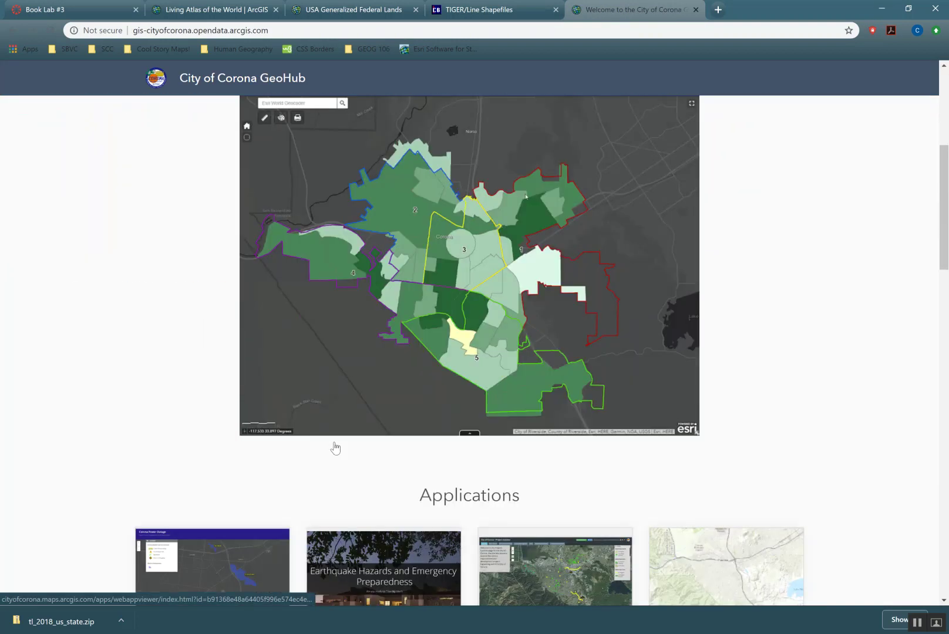
pyautogui.scroll(-6, 335, 444)
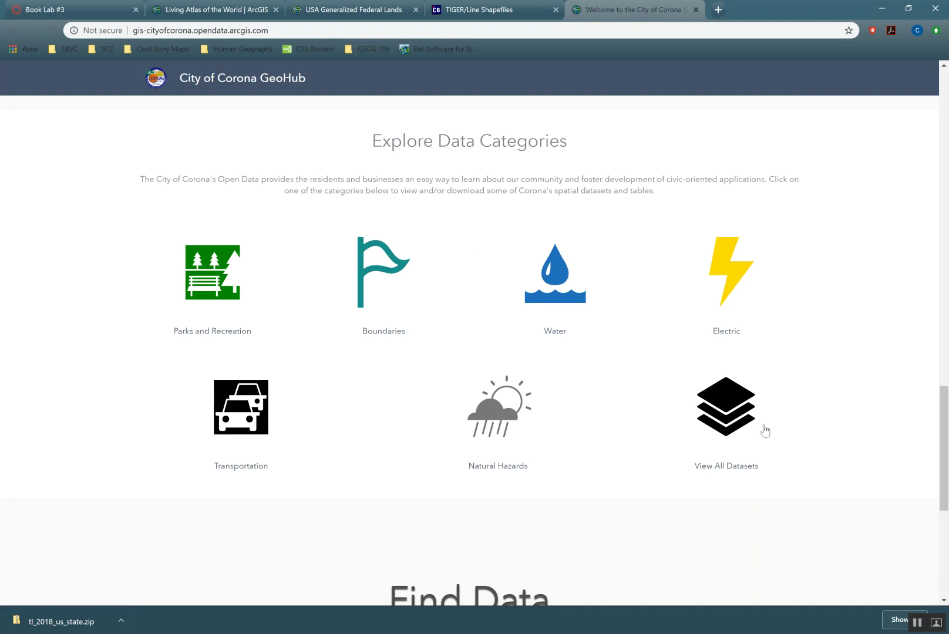
# - View all GeoHub datasets, filter to the Administrative Boundaries tag, and browse the 13 results
pyautogui.click(728, 412)
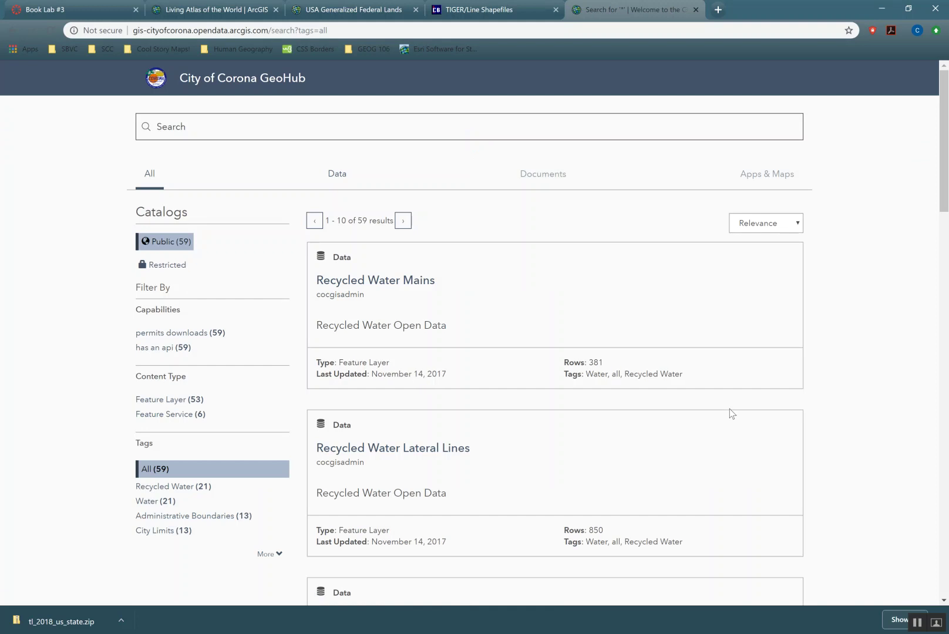
pyautogui.scroll(-6, 729, 409)
pyautogui.scroll(-17, 730, 409)
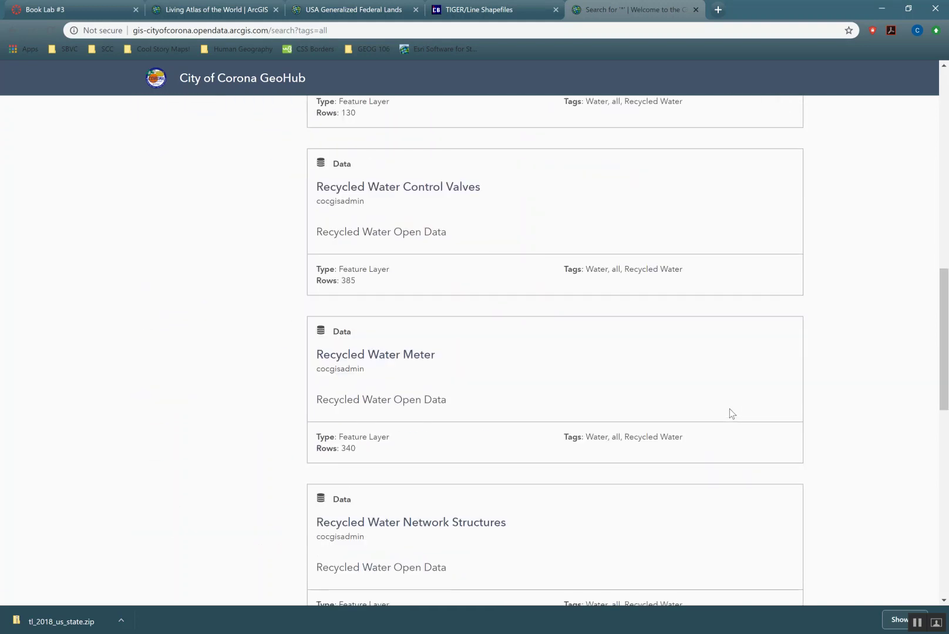
pyautogui.scroll(20, 729, 409)
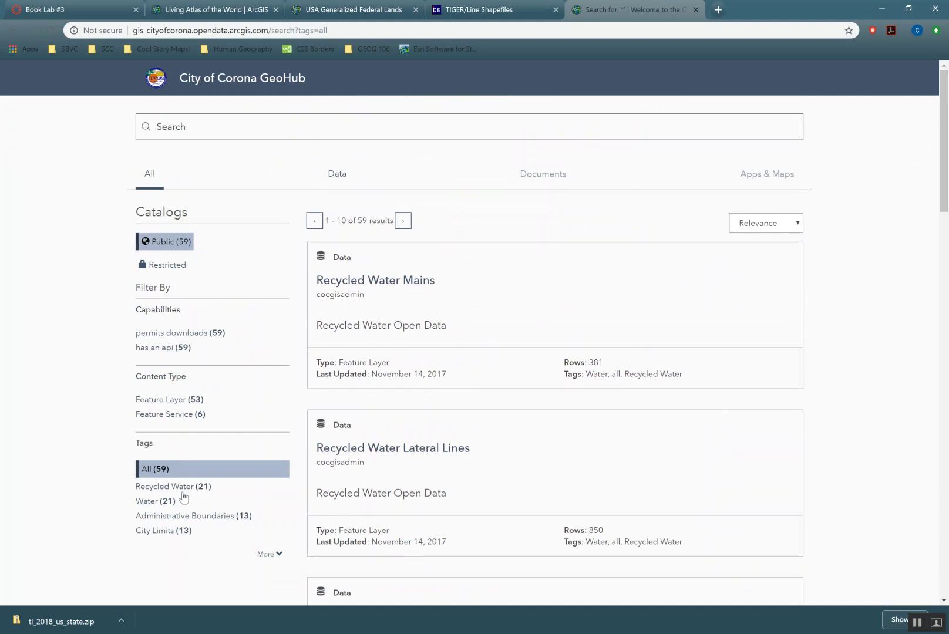
pyautogui.click(148, 516)
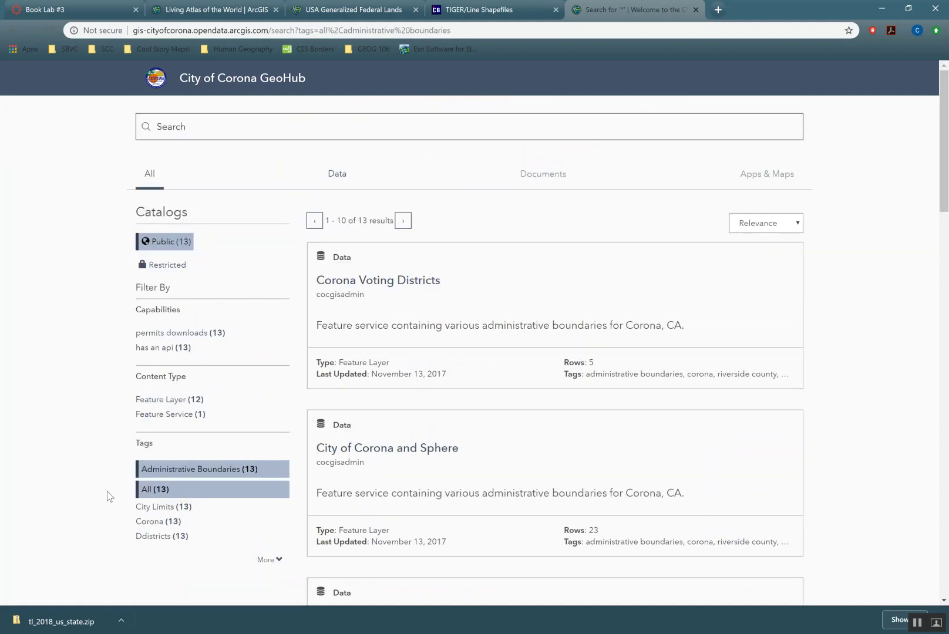
pyautogui.scroll(-3, 108, 492)
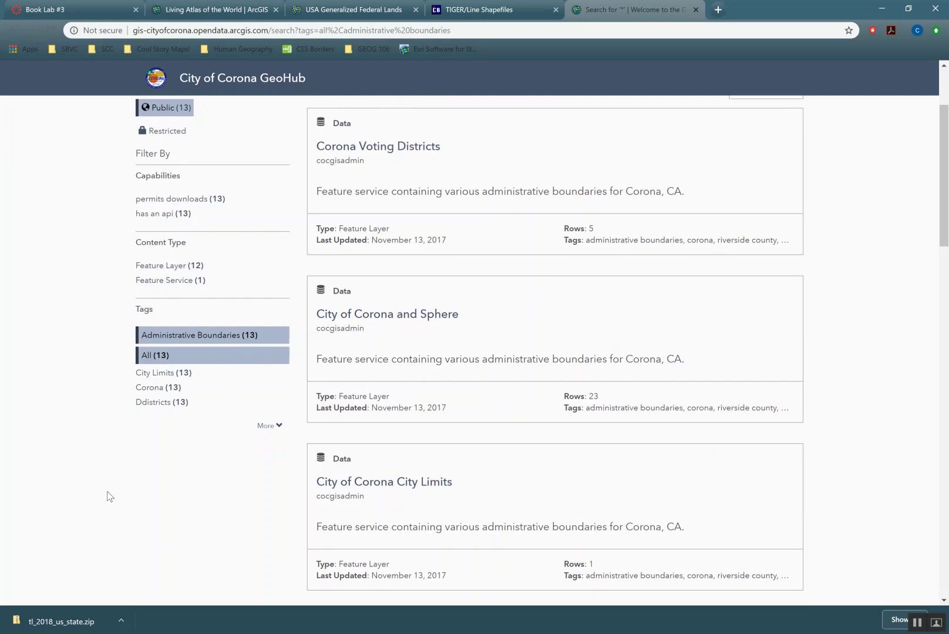
pyautogui.scroll(-4, 107, 497)
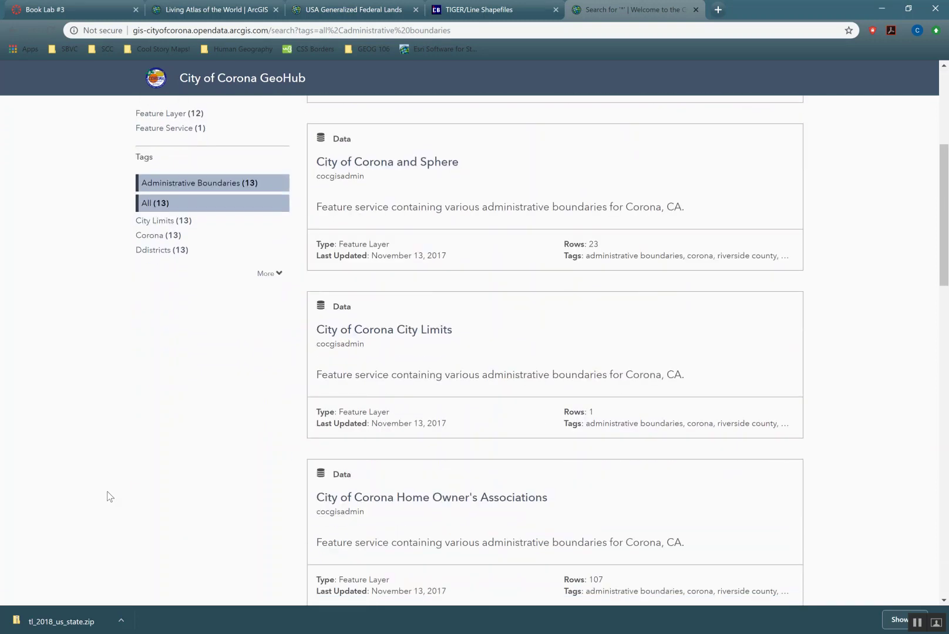
pyautogui.scroll(-2, 110, 497)
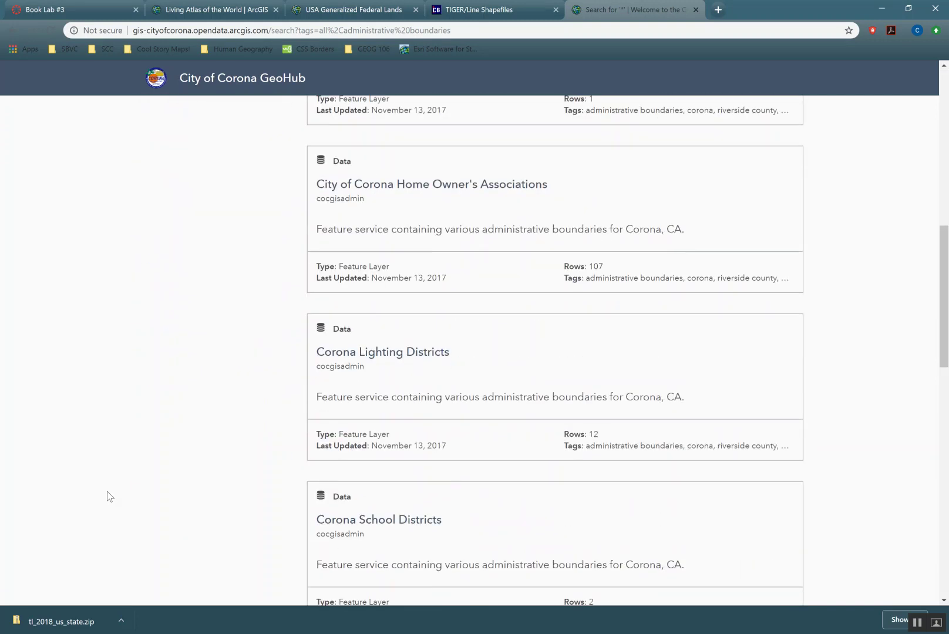
# - Download the City of Corona Home Owner's Associations dataset in Shapefile format
pyautogui.click(435, 182)
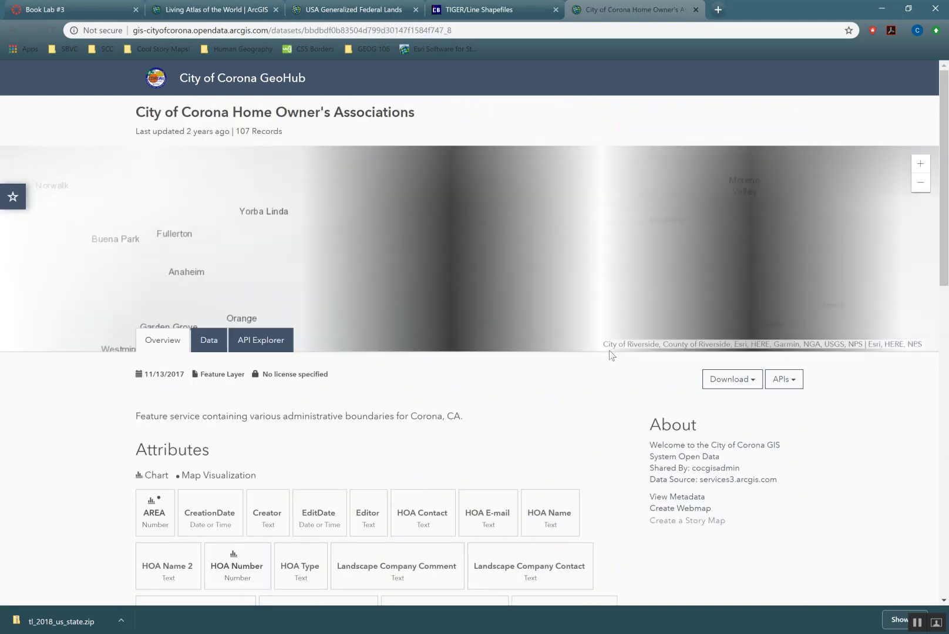
pyautogui.click(750, 381)
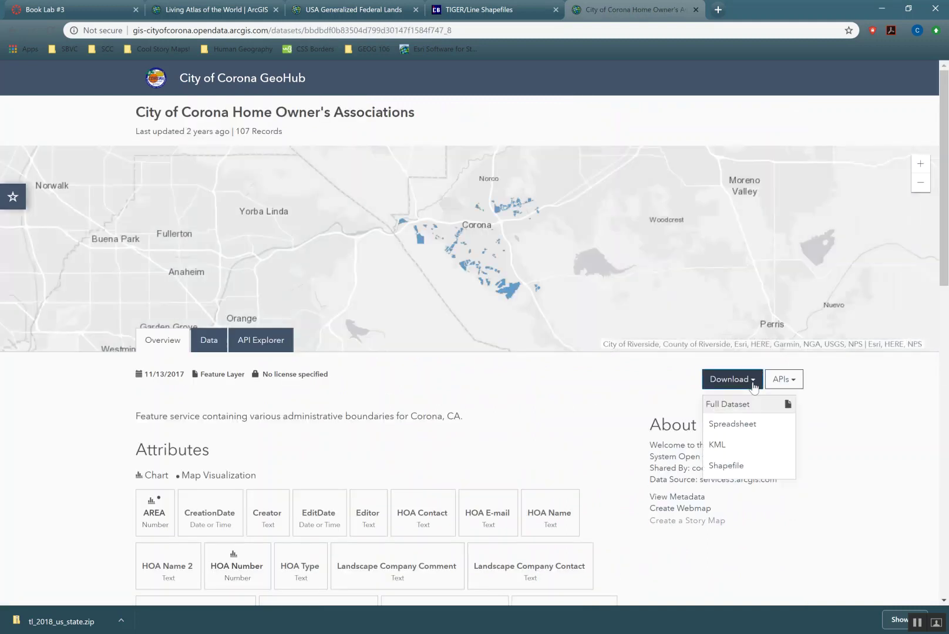
pyautogui.click(728, 465)
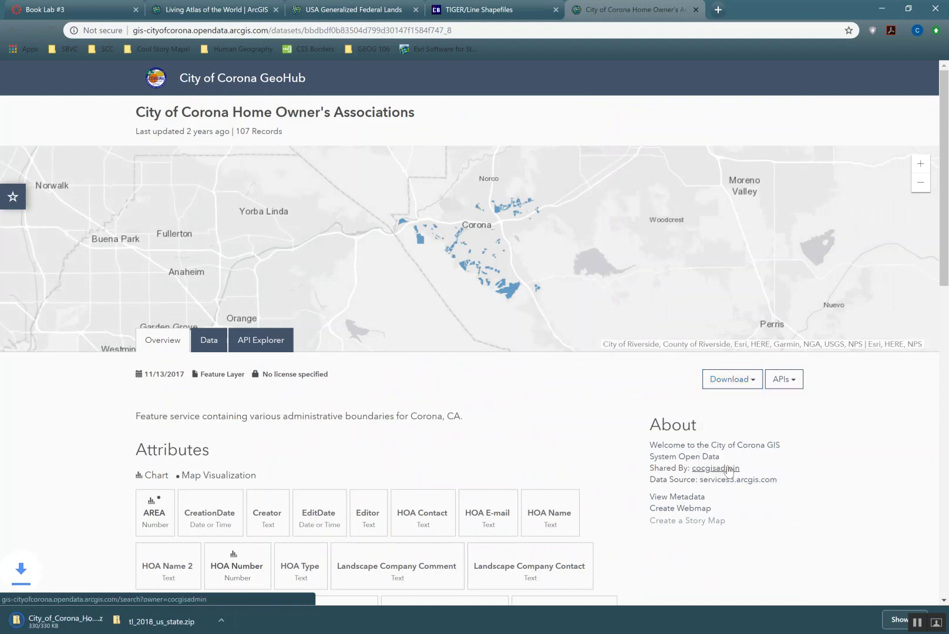
# - Extract All the City_of_Corona_Home_Owner's_Associations zip in Downloads
pyautogui.click(302, 628)
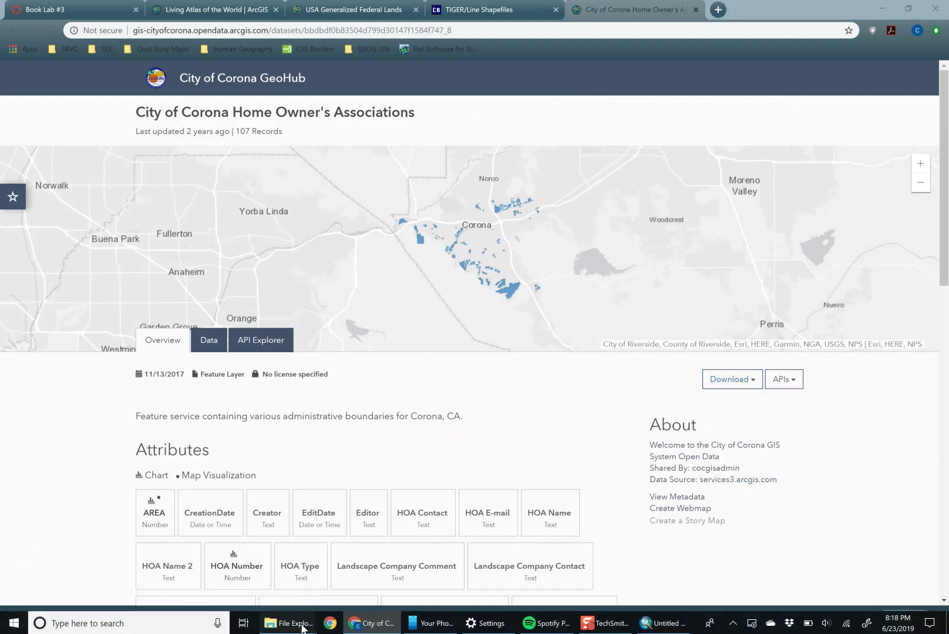
pyautogui.click(235, 561)
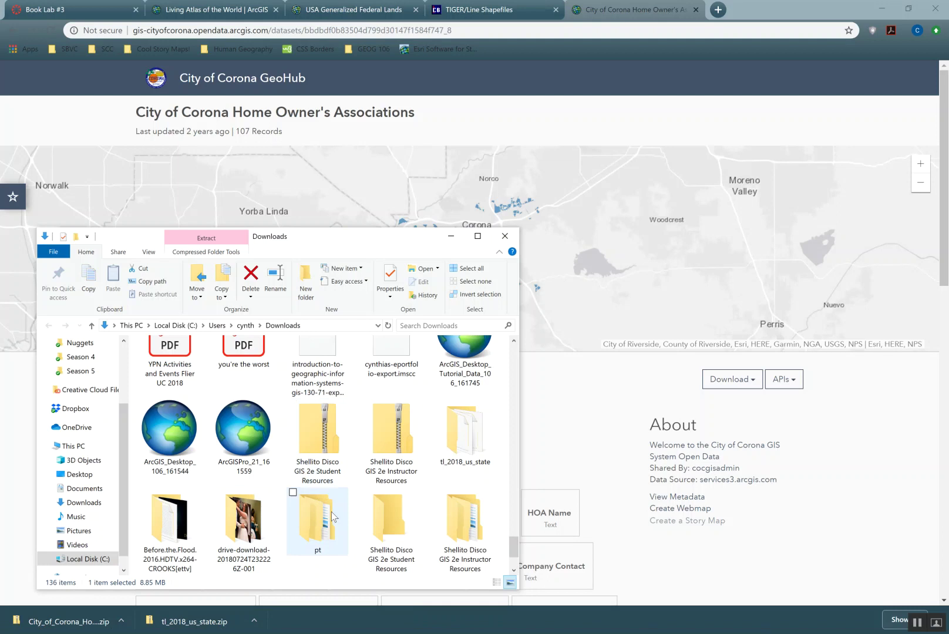
pyautogui.click(174, 534)
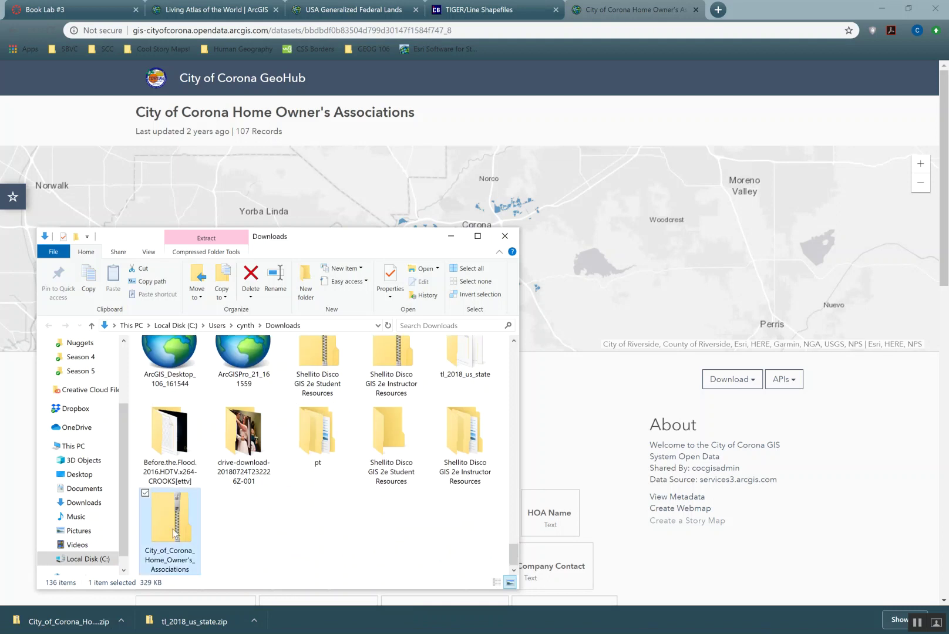
pyautogui.rightClick(175, 535)
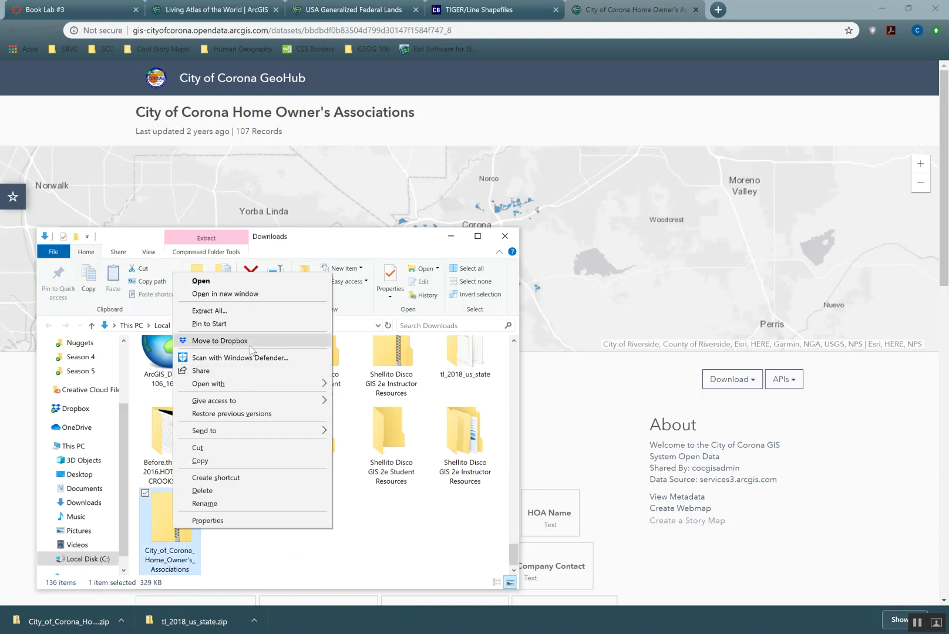
pyautogui.click(273, 311)
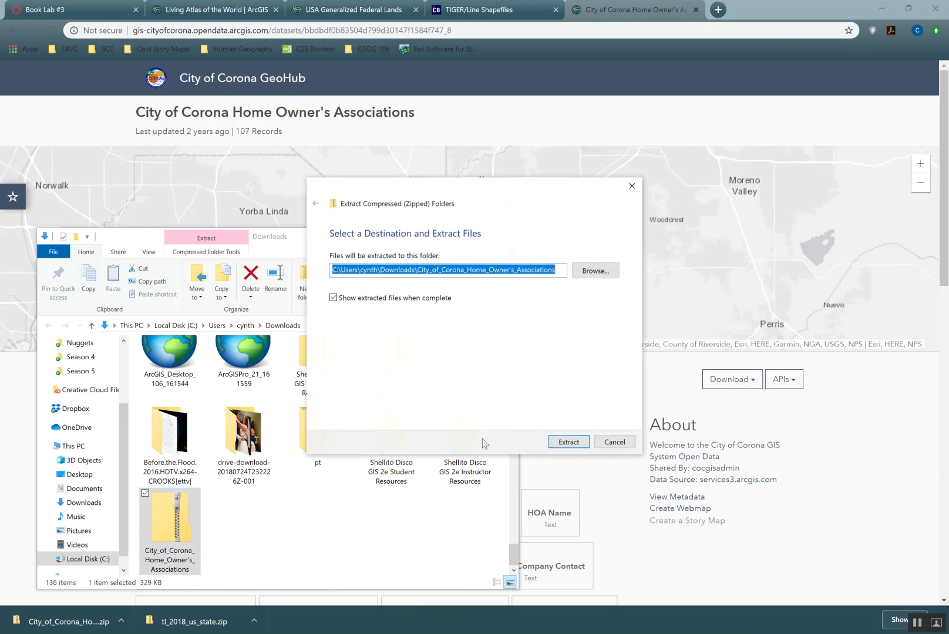
pyautogui.click(569, 442)
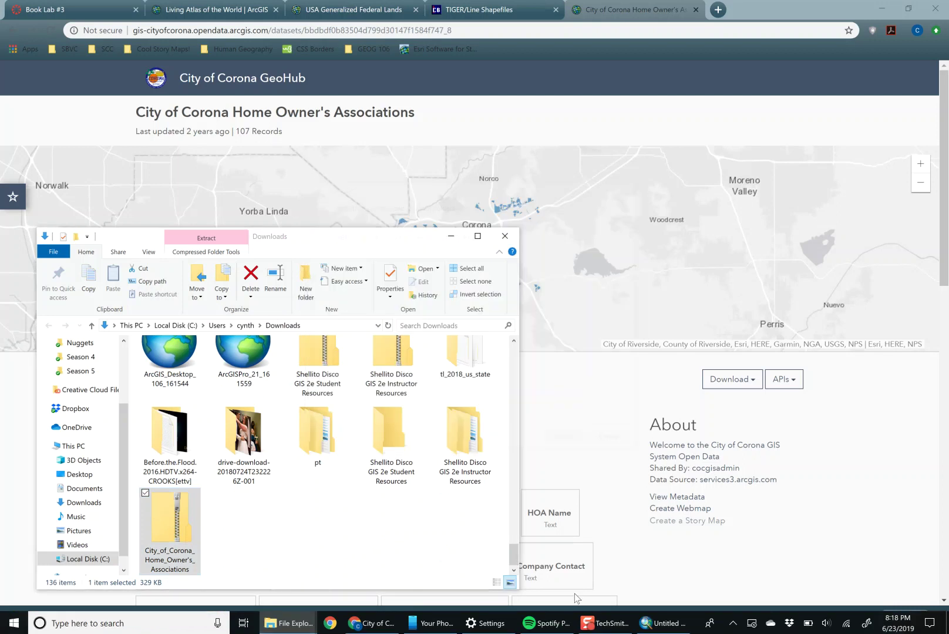
# - Add a Catalog folder connection to the Downloads folder
pyautogui.click(666, 623)
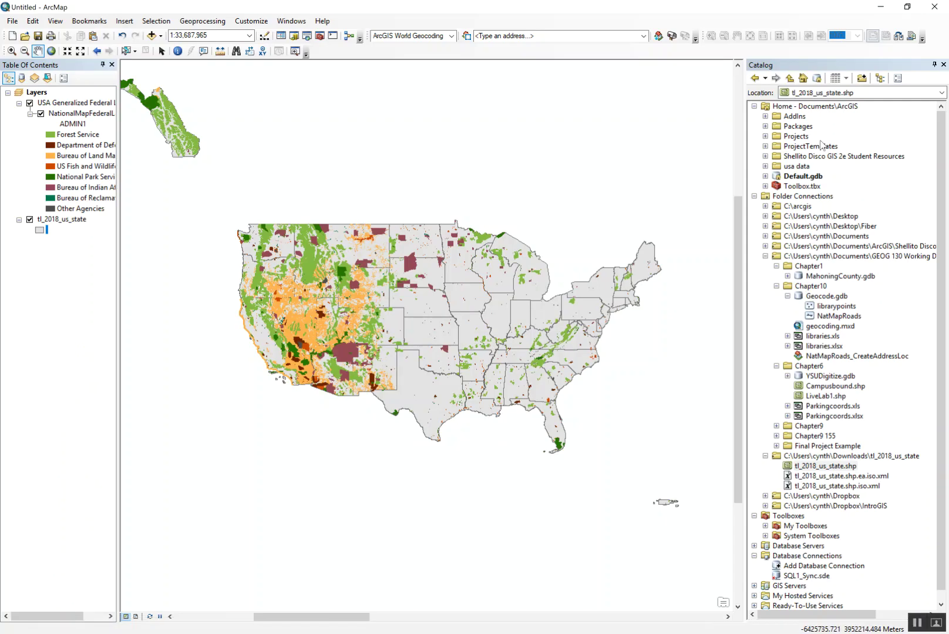
pyautogui.click(785, 197)
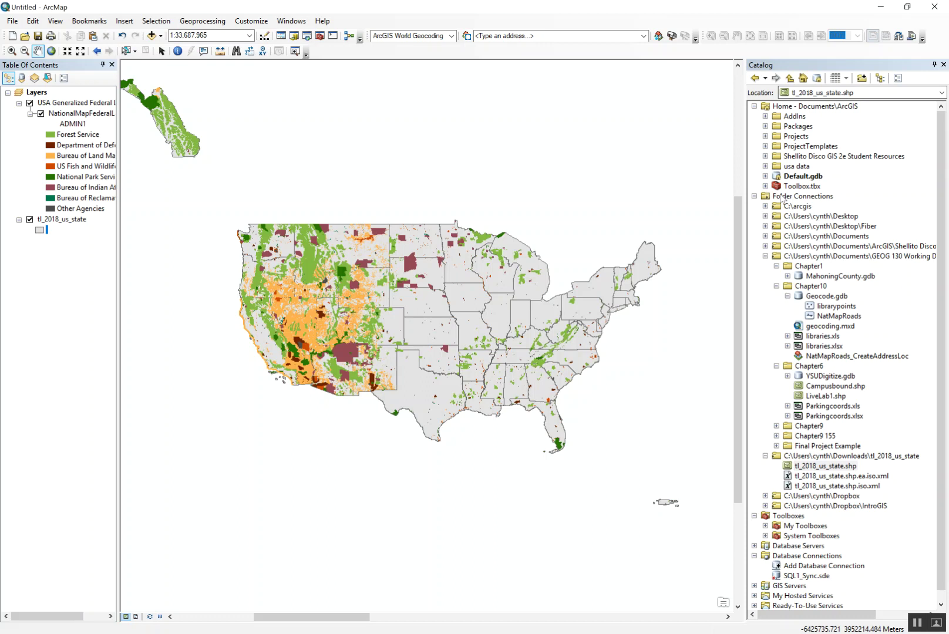
pyautogui.rightClick(784, 197)
pyautogui.click(810, 202)
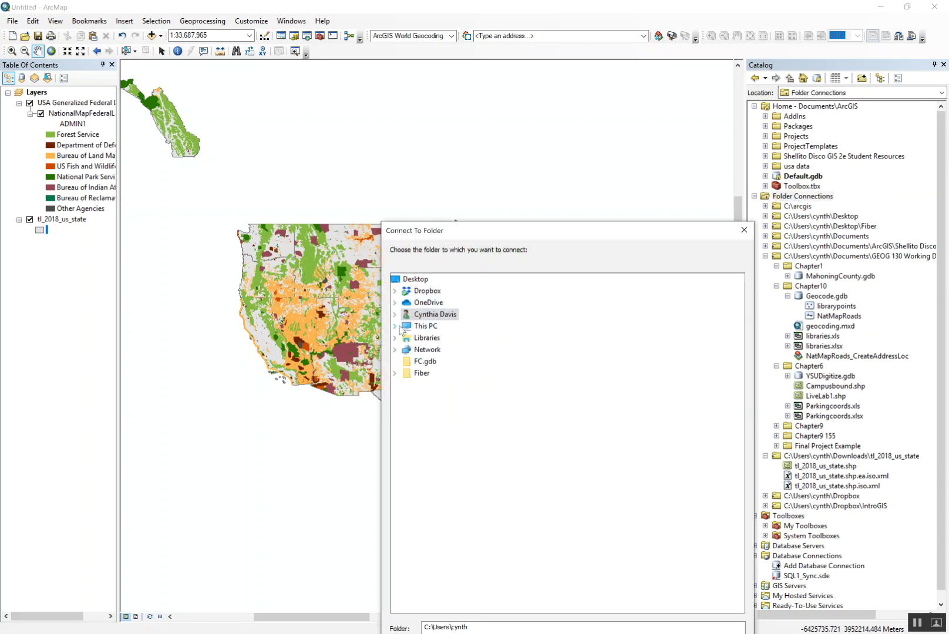
pyautogui.click(397, 327)
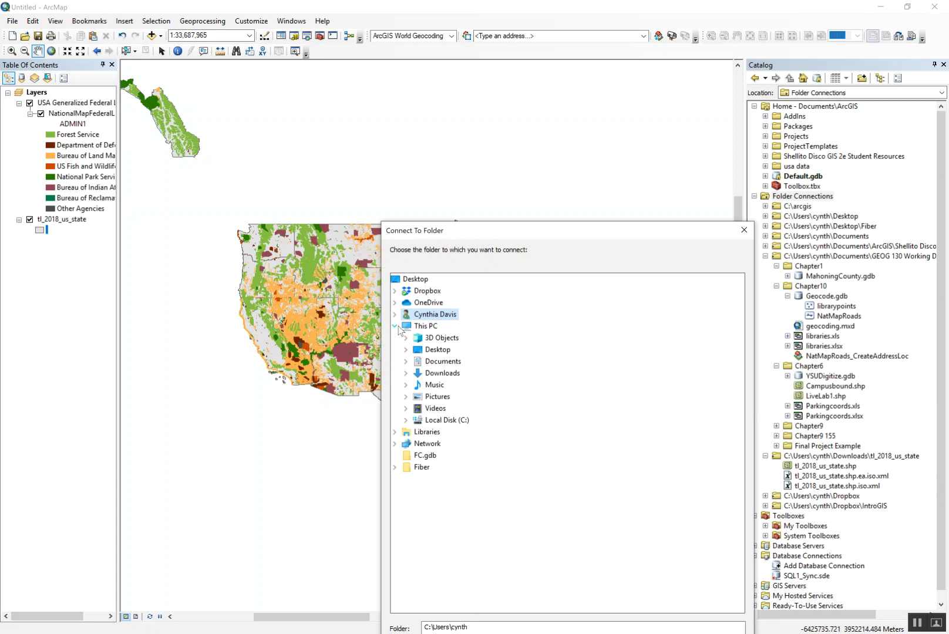
pyautogui.click(434, 373)
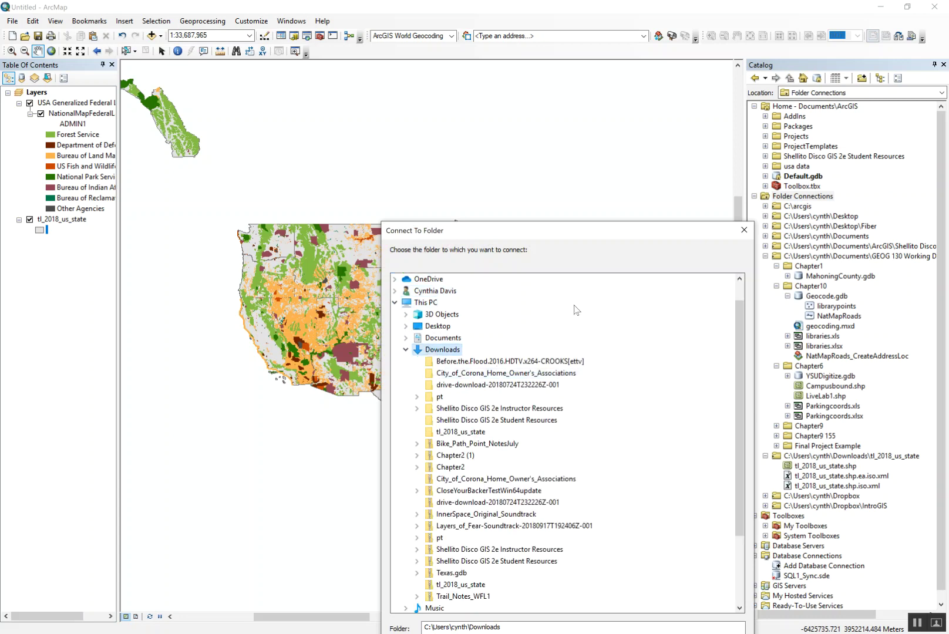
pyautogui.moveTo(509, 246); pyautogui.dragTo(467, 103)
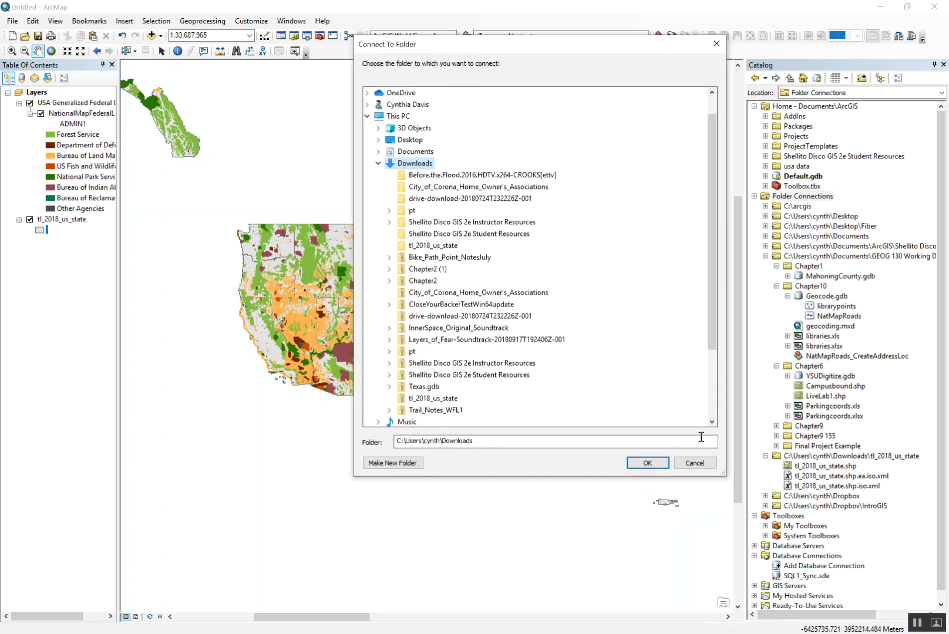
pyautogui.click(649, 464)
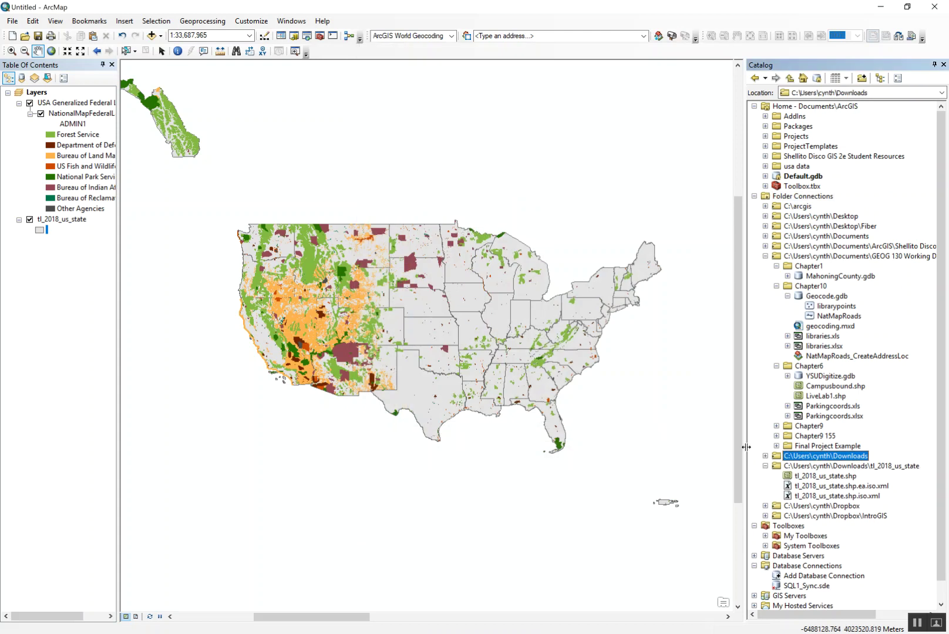
# - Add the City_of_Corona_Home_Owner's_Associations shapefile from Downloads to the map
pyautogui.click(765, 456)
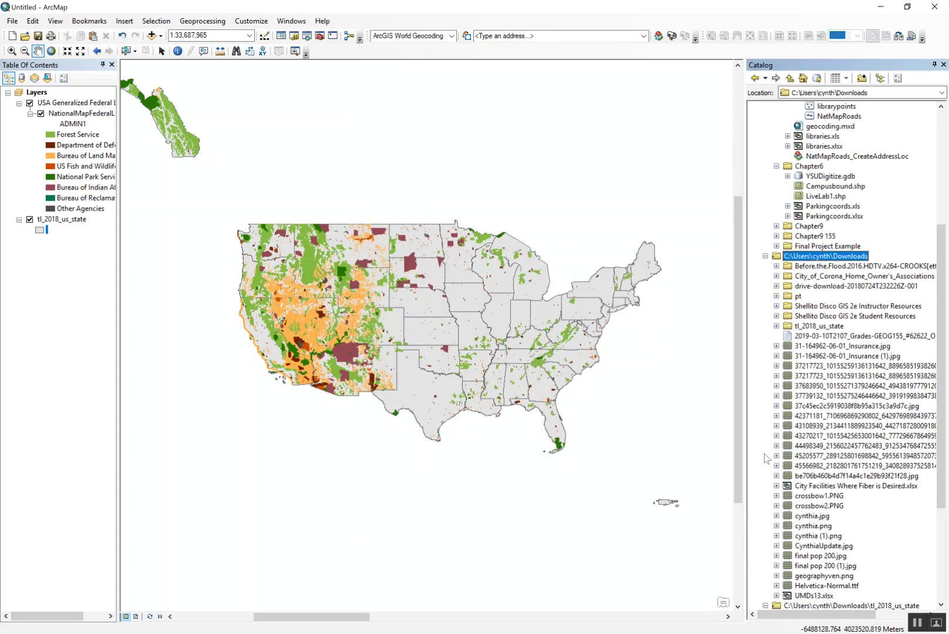
pyautogui.click(776, 276)
pyautogui.moveTo(819, 286); pyautogui.dragTo(577, 363)
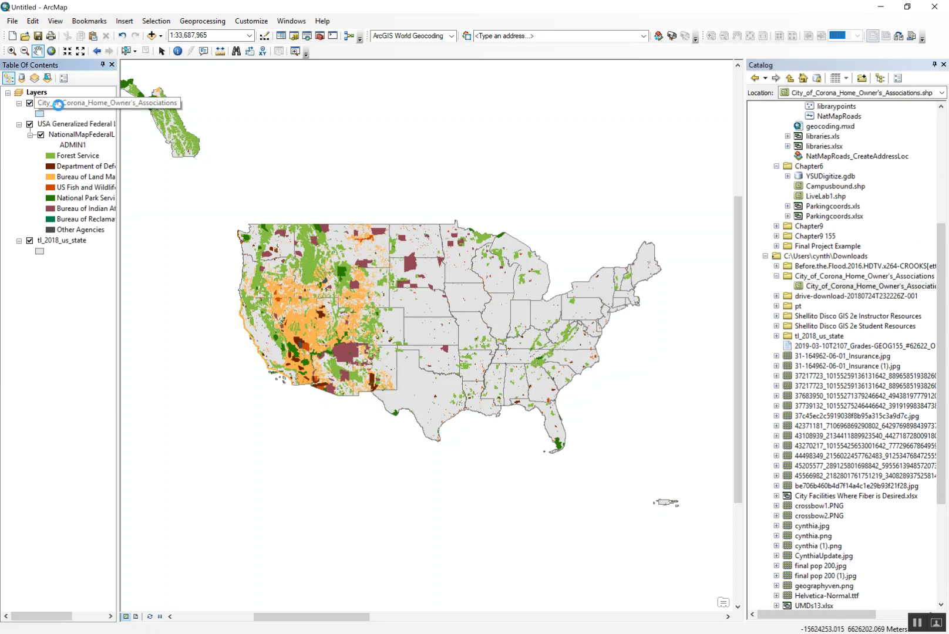
# - Zoom the map to the Home Owner's Associations layer's extent
pyautogui.rightClick(57, 105)
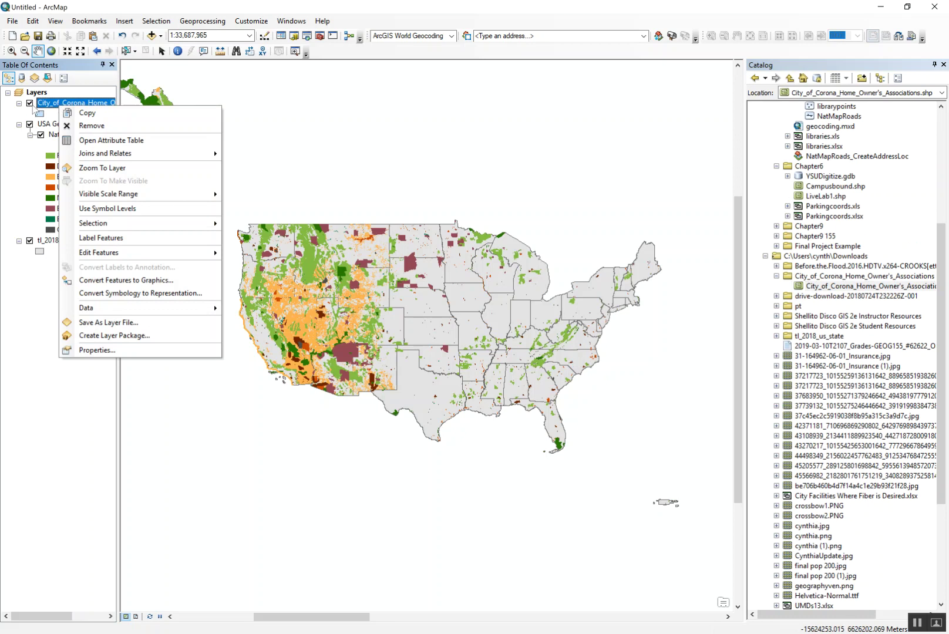
pyautogui.moveTo(173, 311)
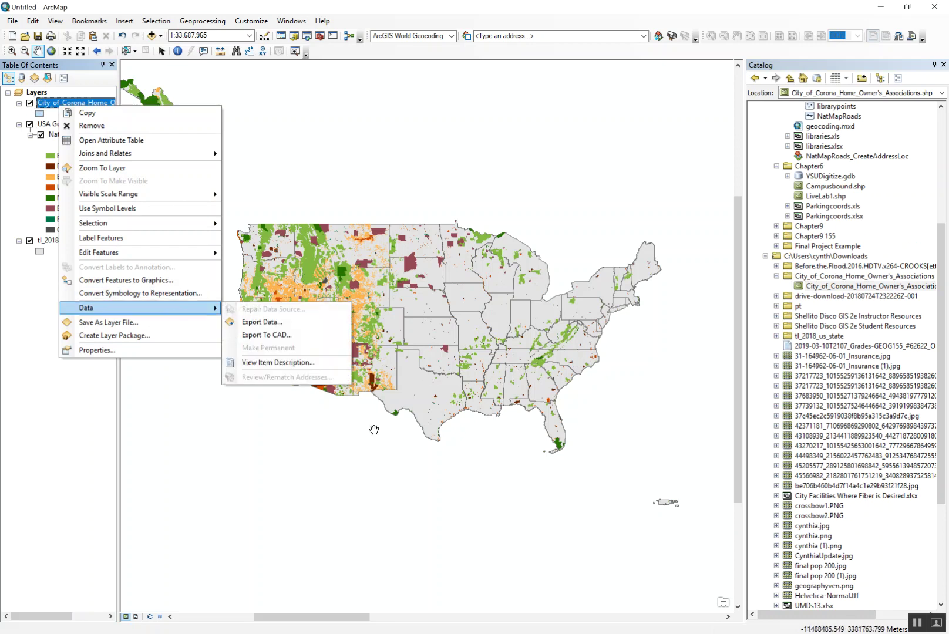
pyautogui.moveTo(158, 193)
pyautogui.click(176, 168)
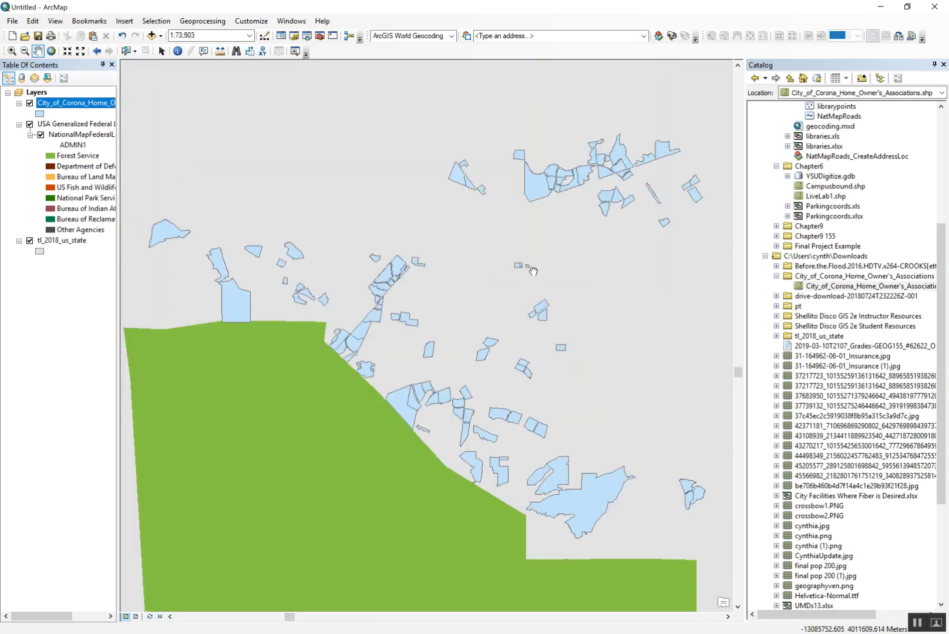
# - Pan and zoom out to about 1:95,192 so all HOA polygons fit
pyautogui.moveTo(532, 271); pyautogui.dragTo(502, 299)
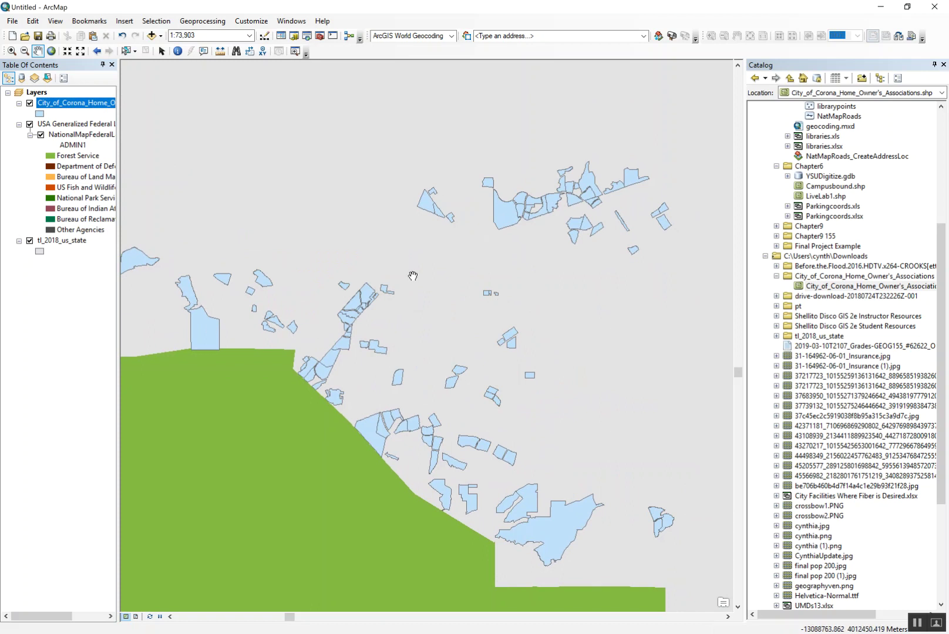
pyautogui.moveTo(351, 319); pyautogui.dragTo(378, 300)
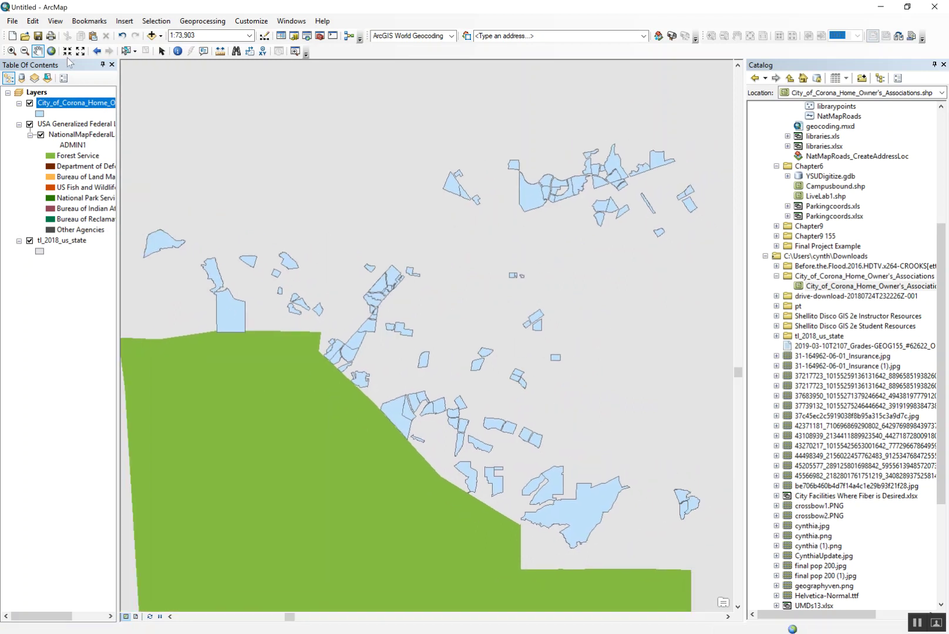
pyautogui.click(24, 51)
pyautogui.moveTo(158, 111); pyautogui.dragTo(724, 544)
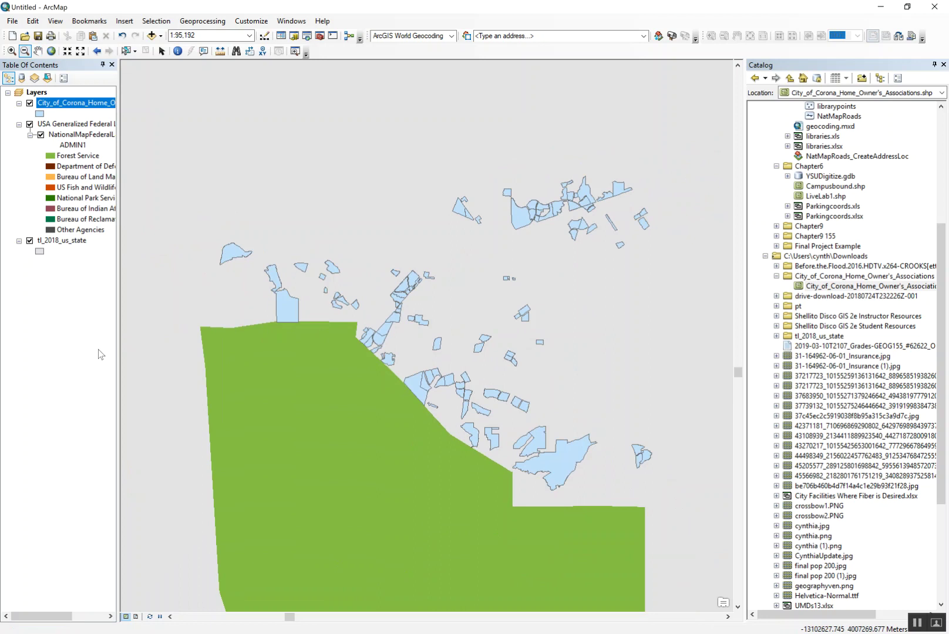
pyautogui.click(40, 113)
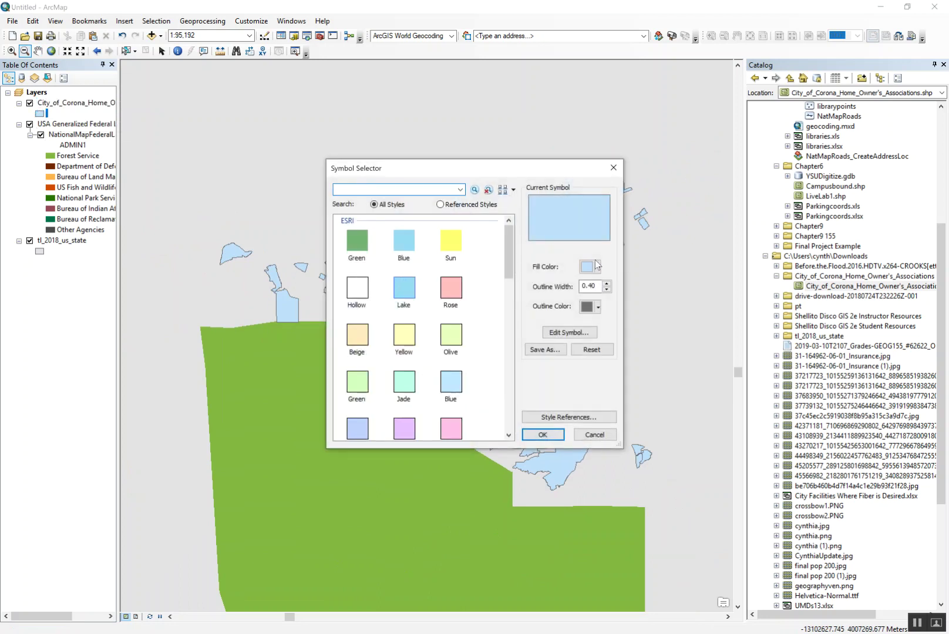
# - Try an orange fill for the City of Corona HOA polygons
pyautogui.click(405, 386)
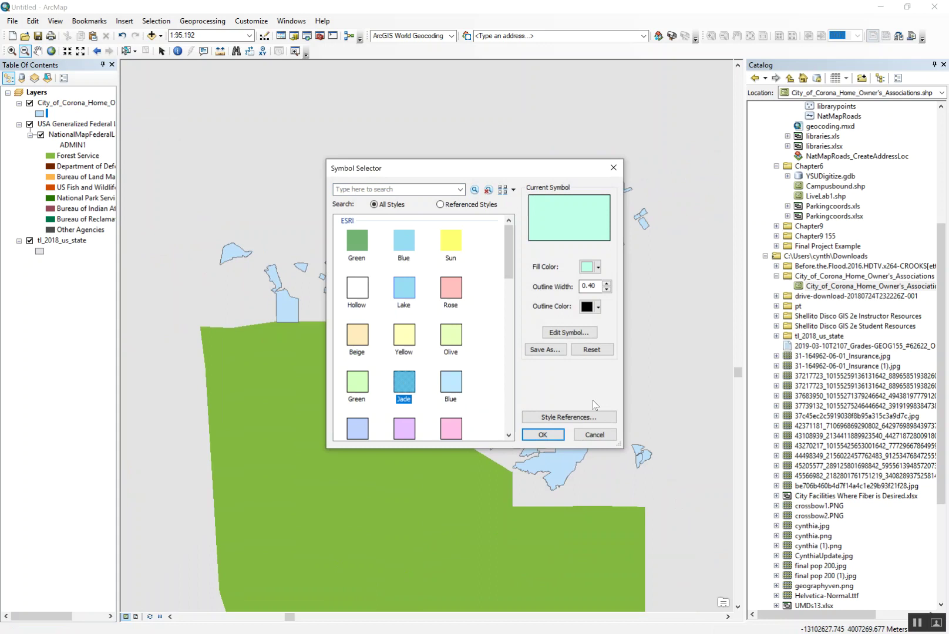
pyautogui.click(591, 270)
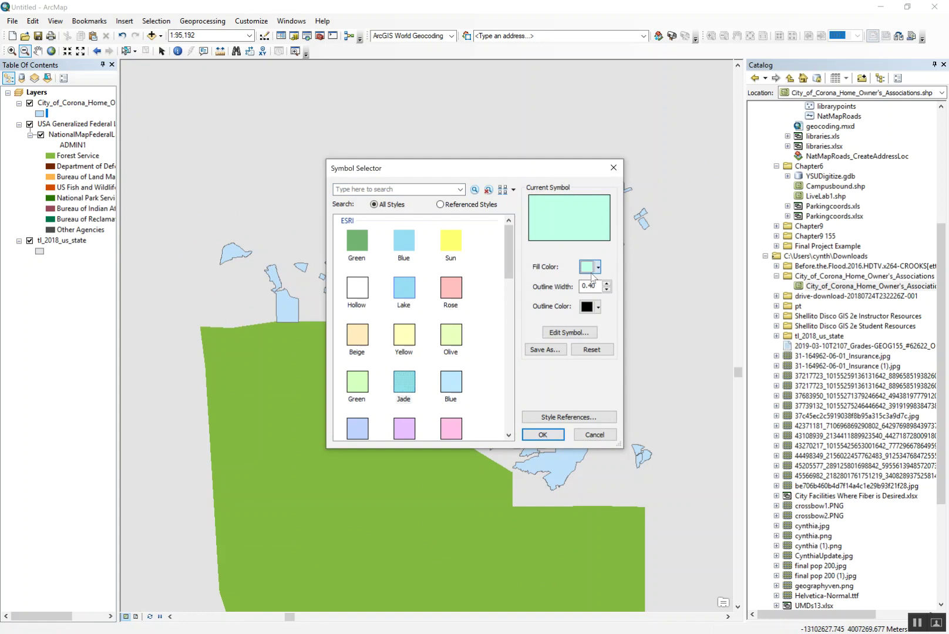
pyautogui.click(614, 319)
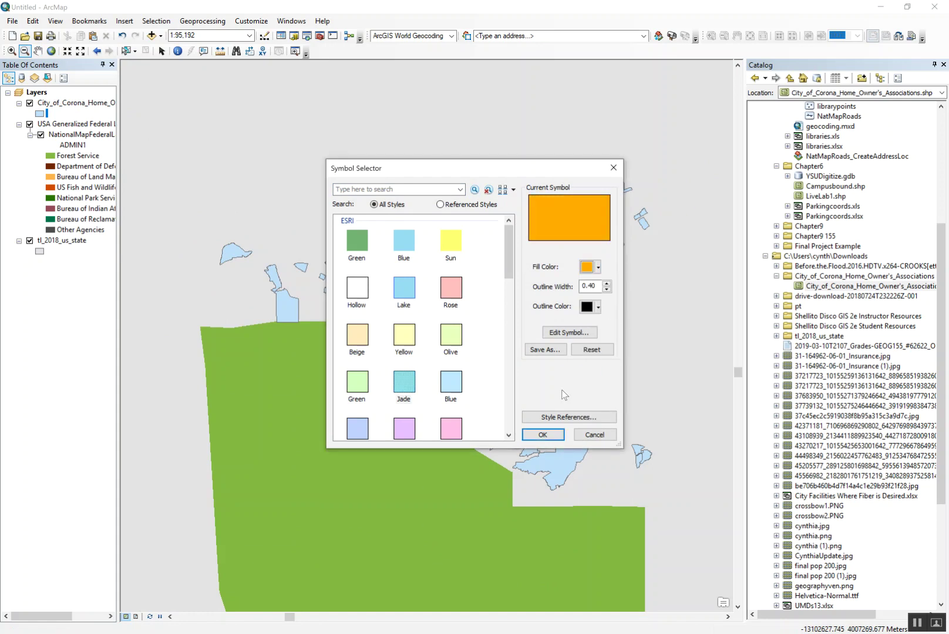
pyautogui.click(542, 435)
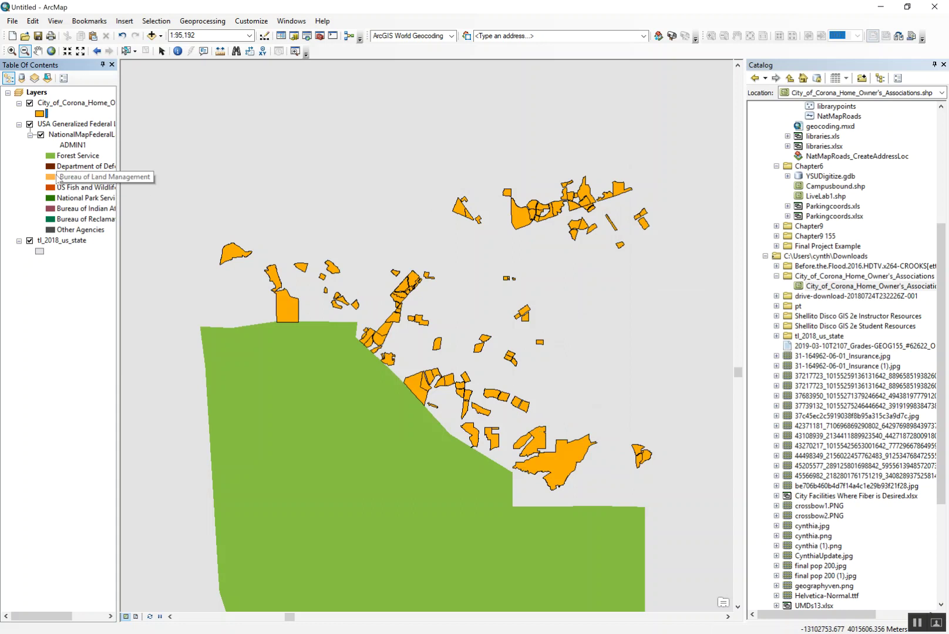
# - Change the HOA polygon fill to light pink and reselect the HOA layer
pyautogui.click(39, 113)
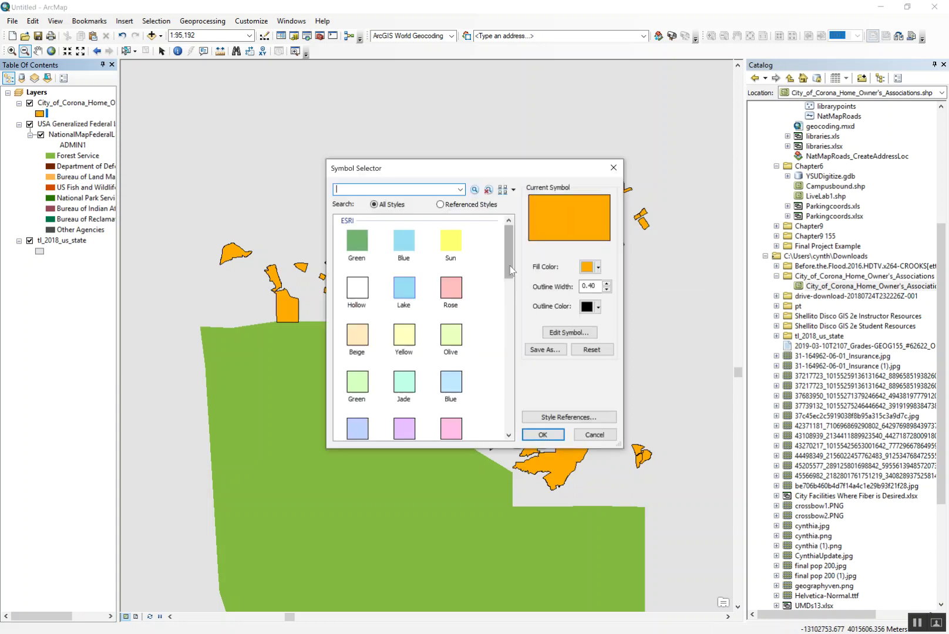
pyautogui.click(590, 267)
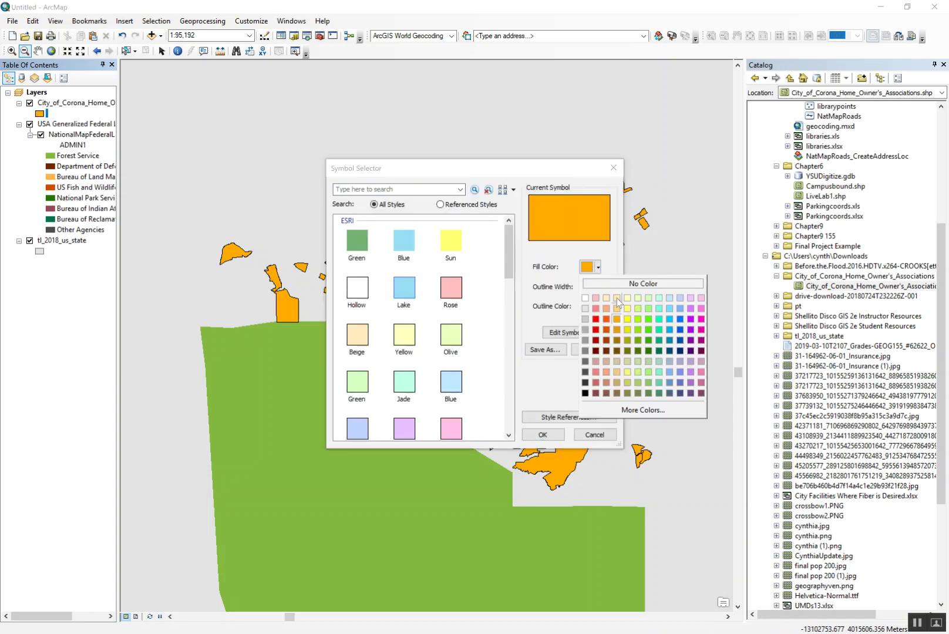
pyautogui.click(701, 298)
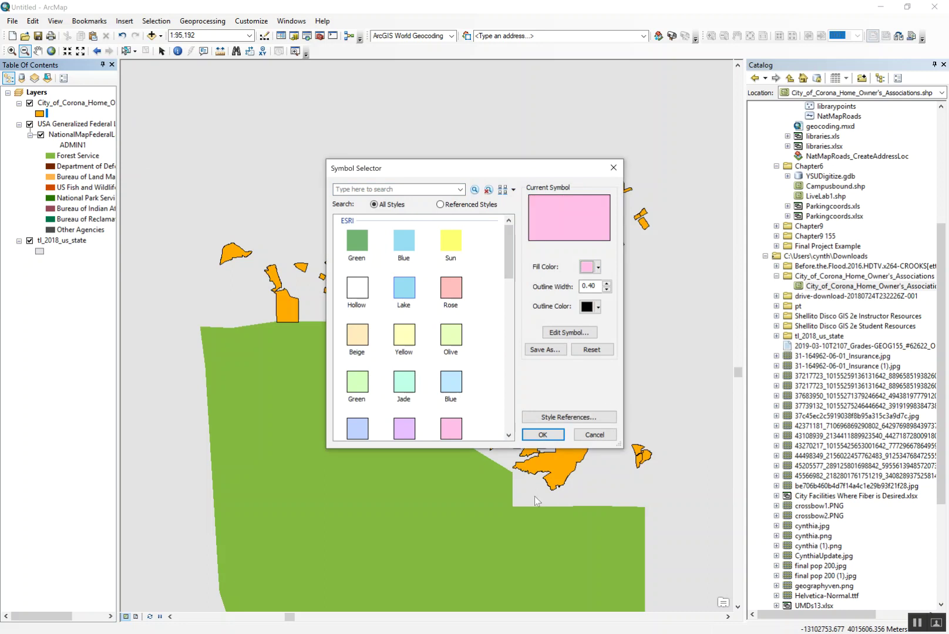
pyautogui.click(542, 435)
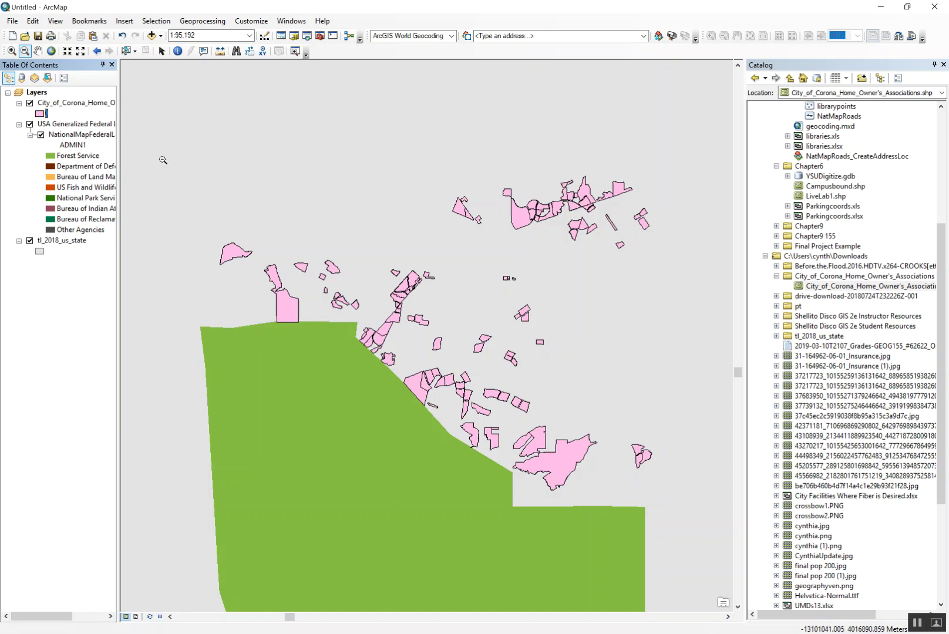
pyautogui.click(76, 247)
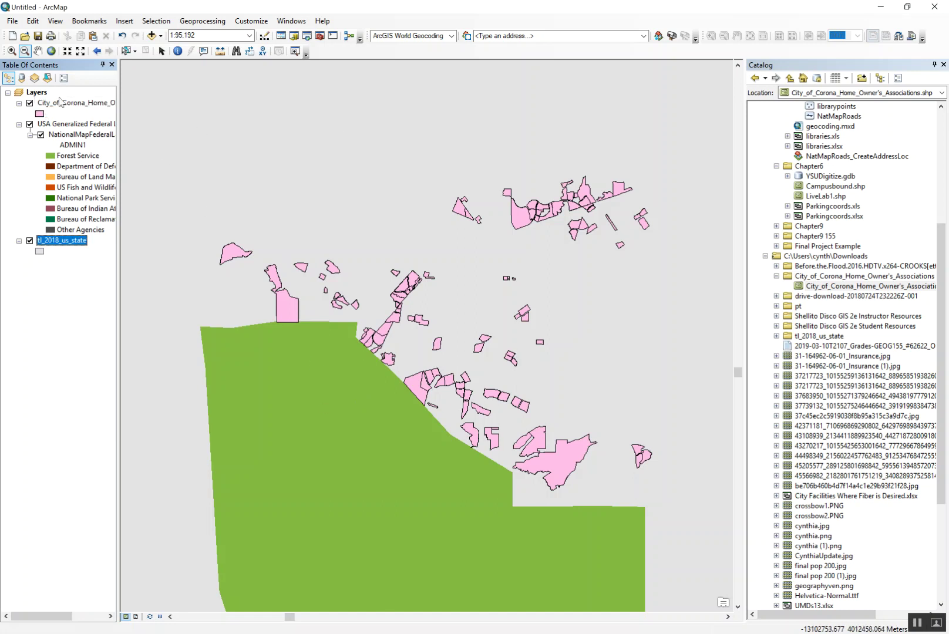
pyautogui.click(61, 102)
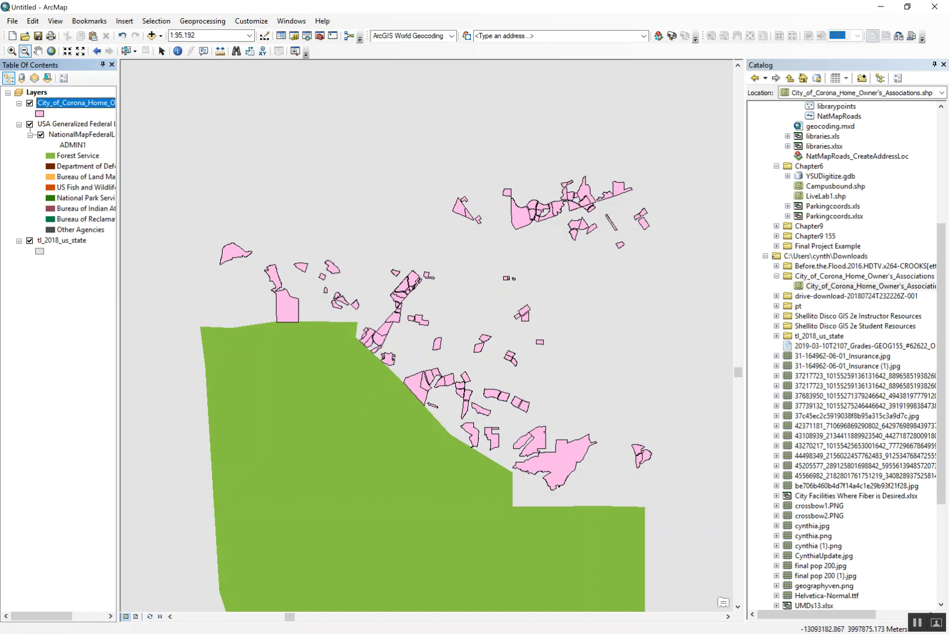
# - Search Google in Chrome for 'san bernardino gis data'
pyautogui.click(375, 626)
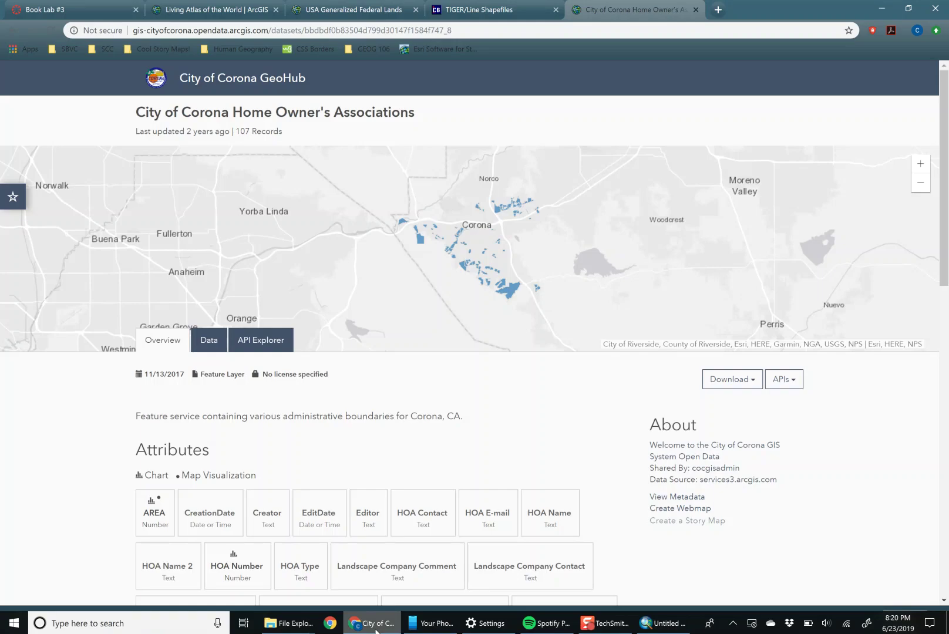
pyautogui.click(349, 30)
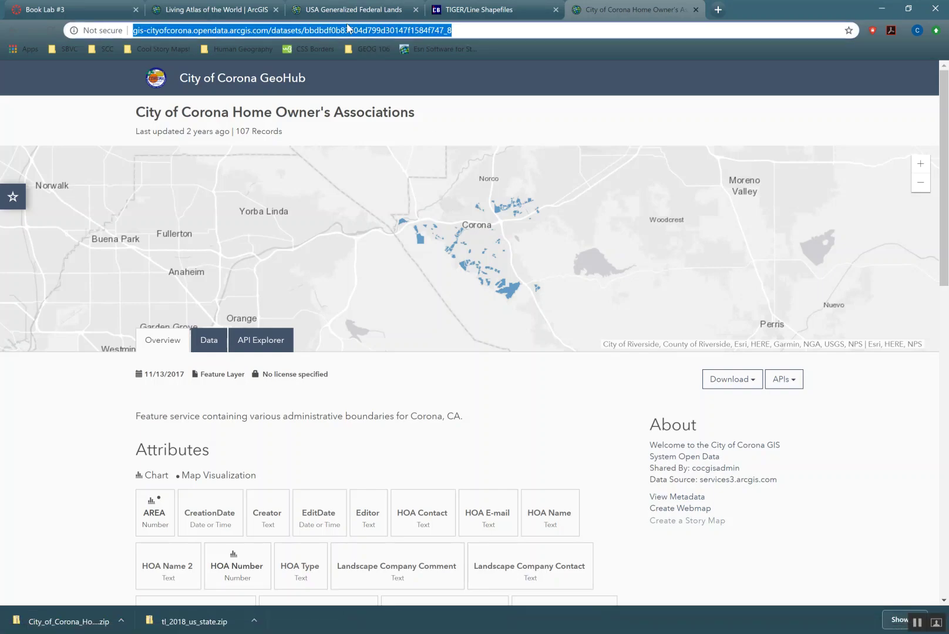
pyautogui.write('san ')
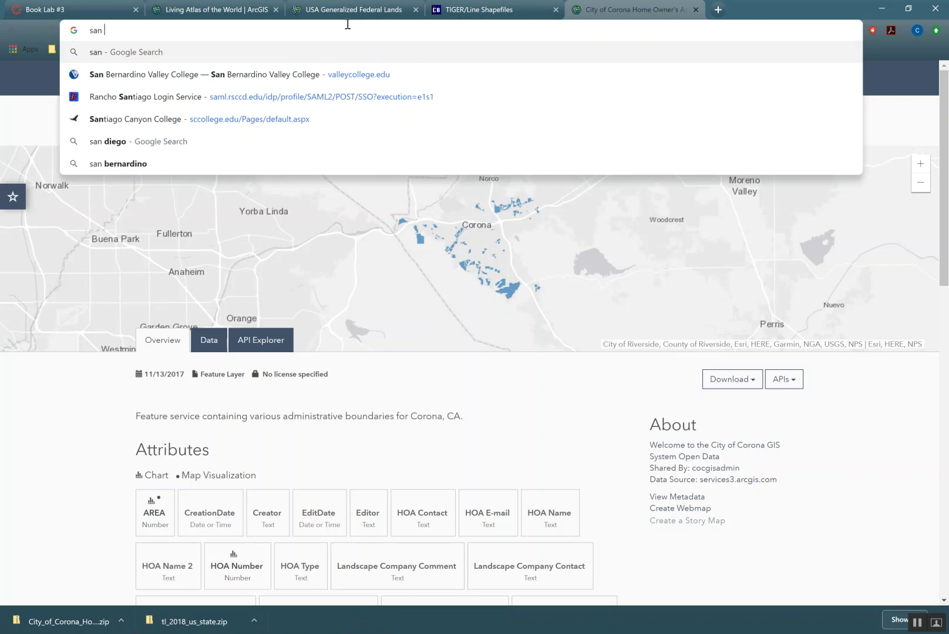
pyautogui.write('bernard')
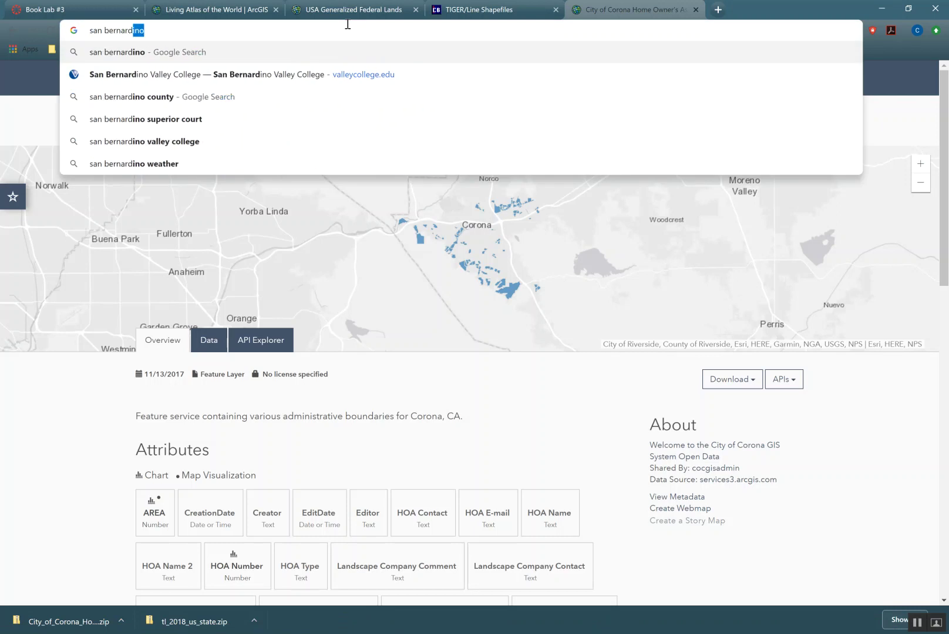
pyautogui.write('ino')
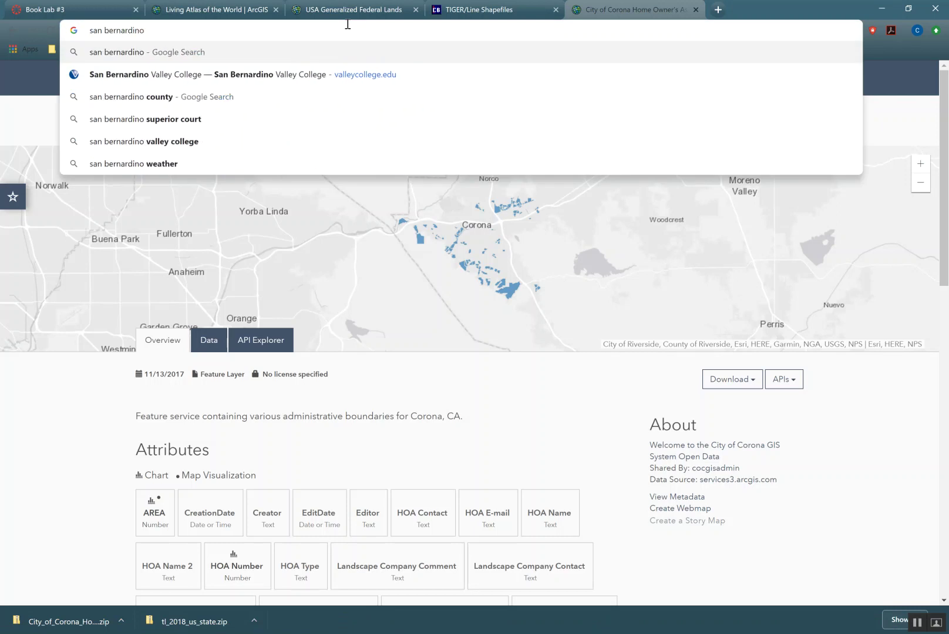
pyautogui.write(' gis data')
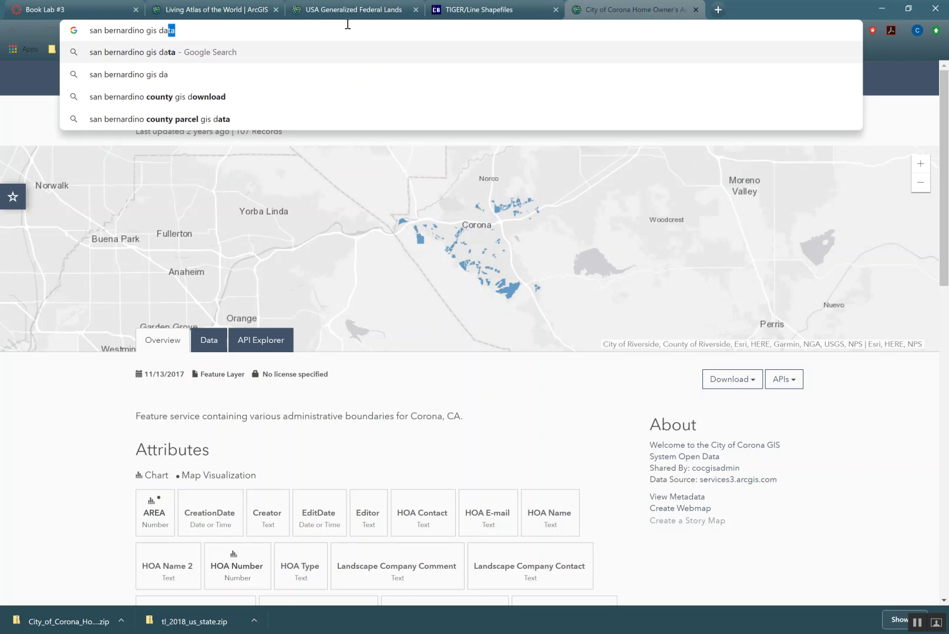
pyautogui.press('Return')
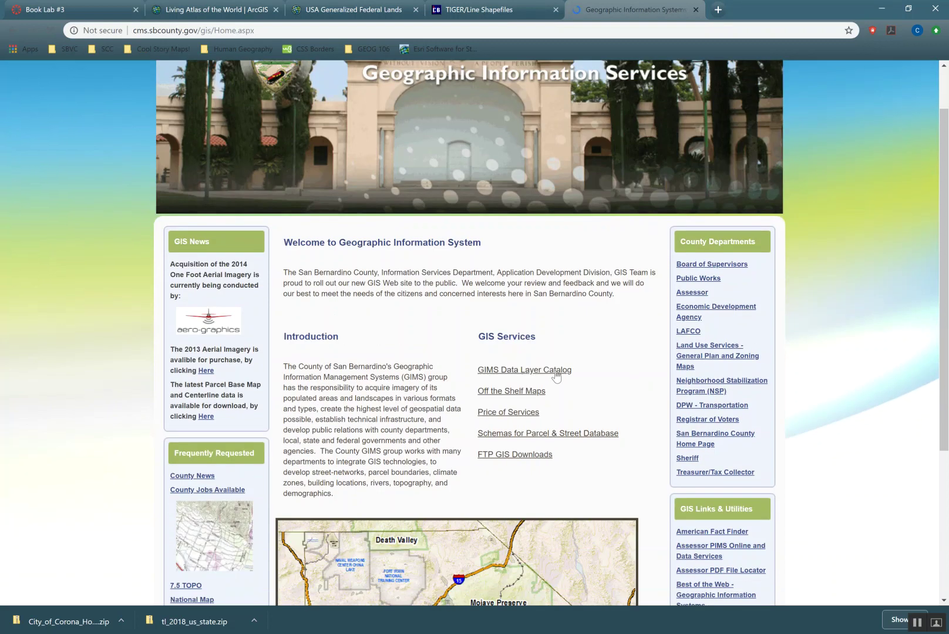
pyautogui.scroll(-2, 568, 374)
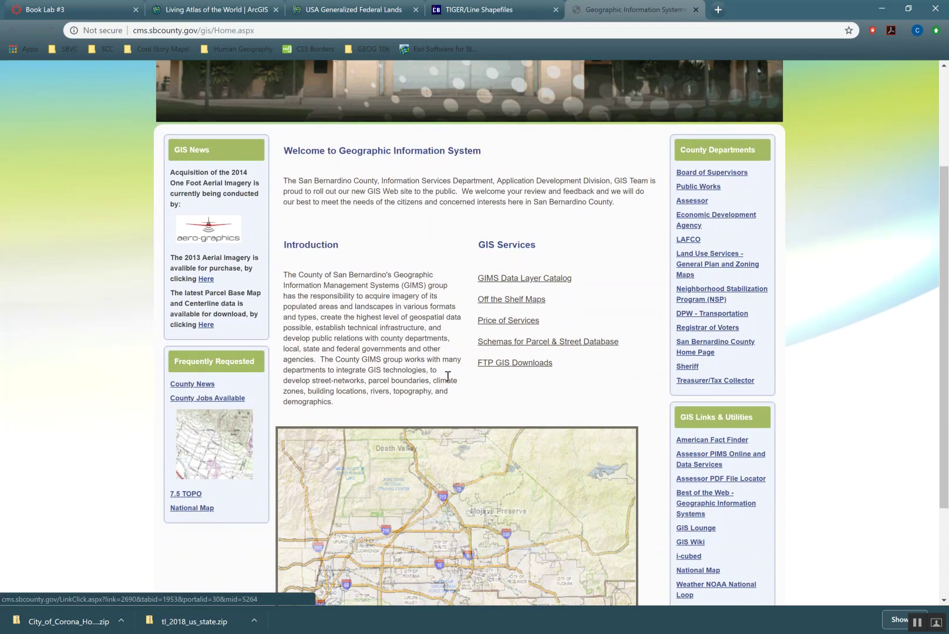
pyautogui.scroll(-3, 566, 367)
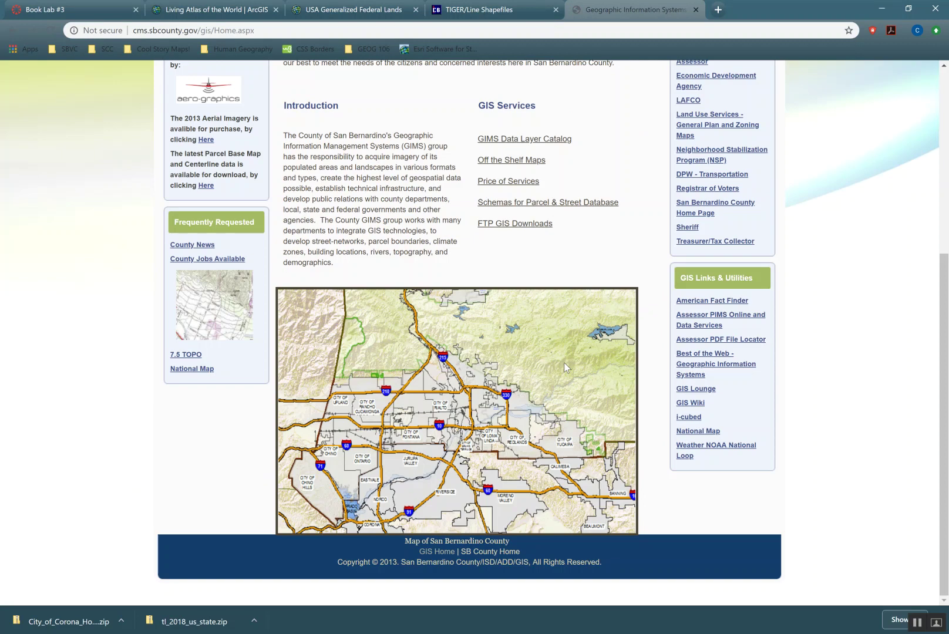
pyautogui.click(485, 226)
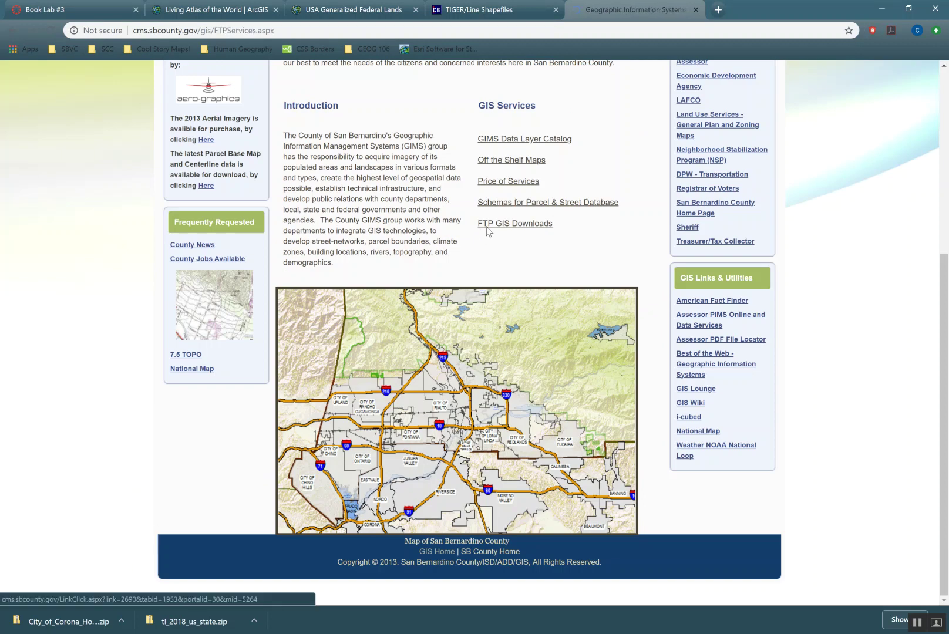
pyautogui.scroll(-3, 398, 379)
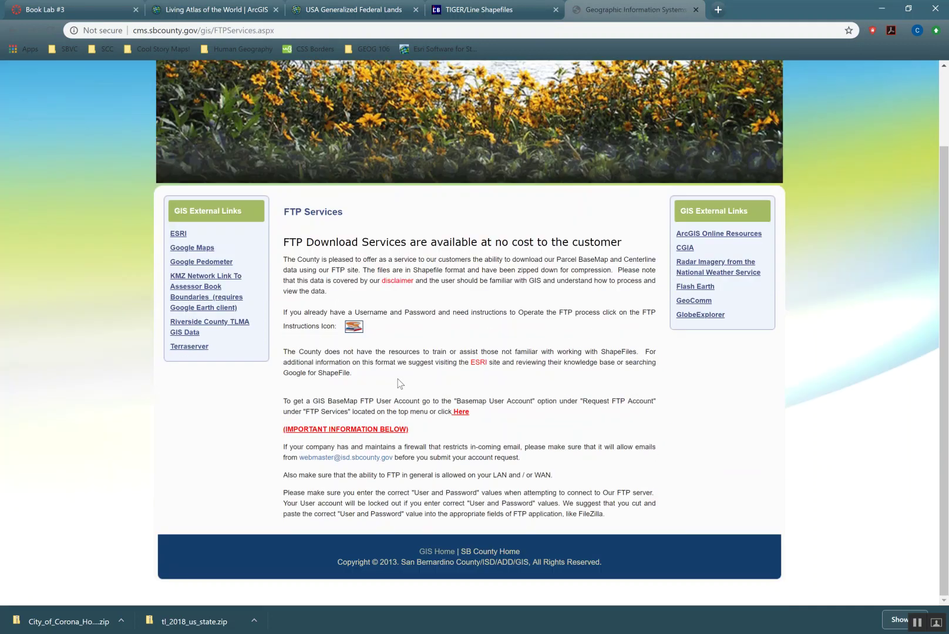
pyautogui.scroll(3, 307, 321)
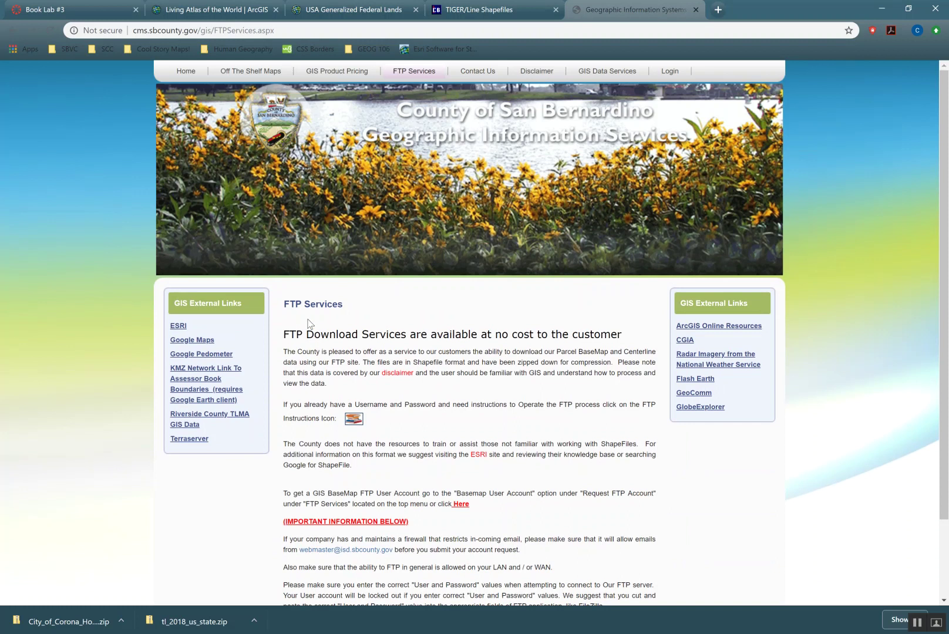
pyautogui.click(13, 31)
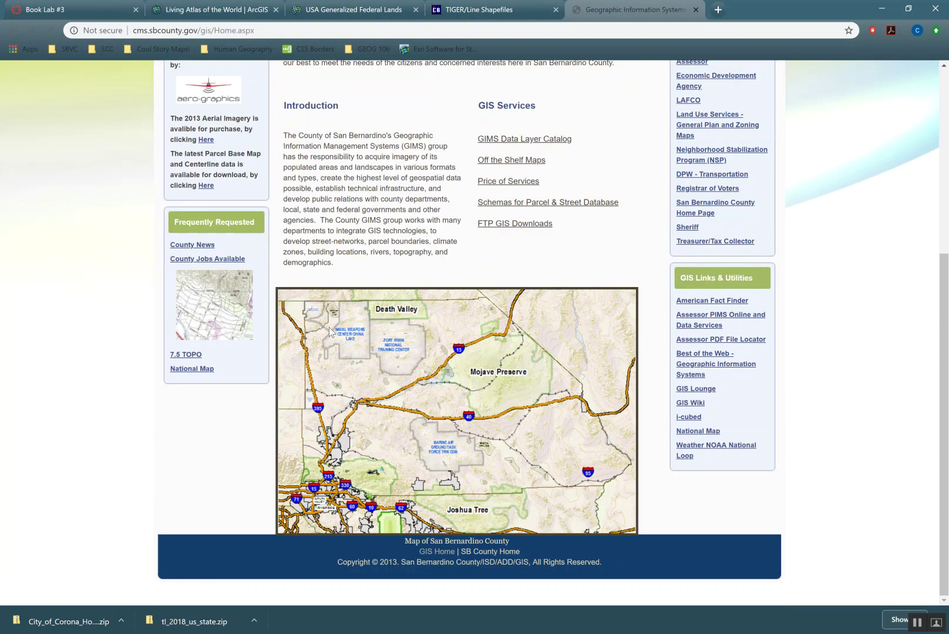
pyautogui.scroll(2, 331, 330)
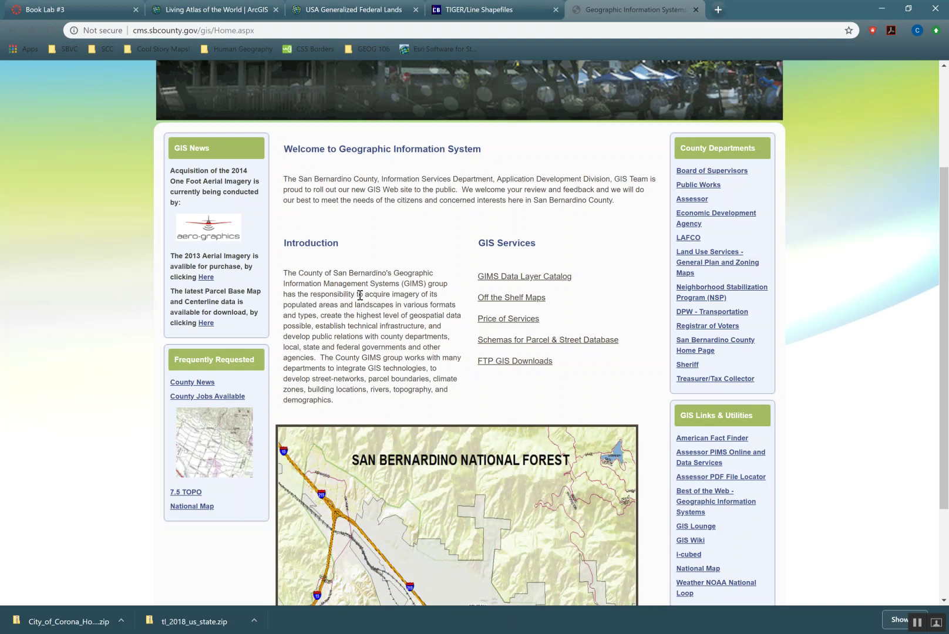
pyautogui.click(880, 9)
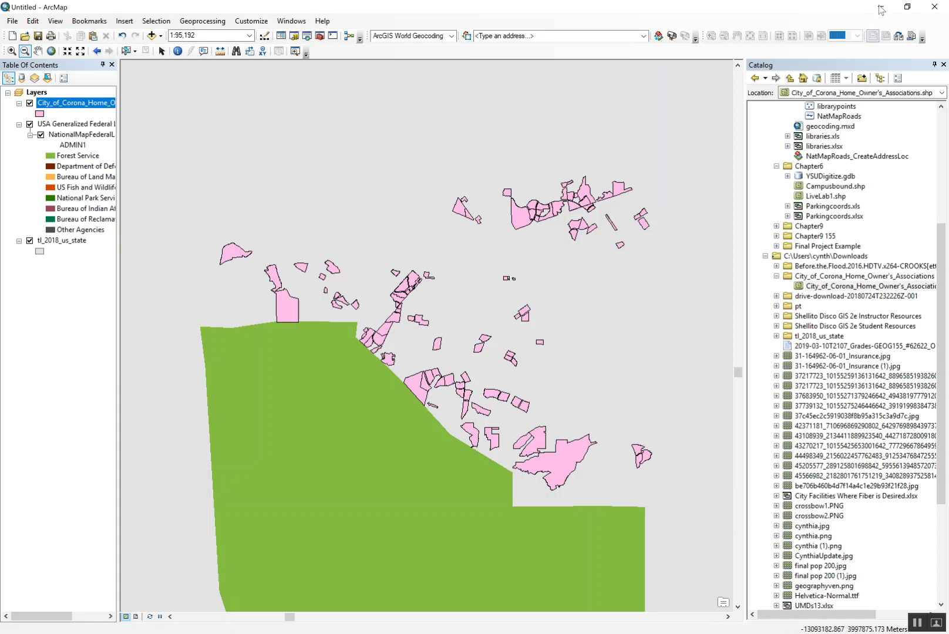
# - Put away the Chrome window to return to the ArcMap map
pyautogui.moveTo(754, 626)
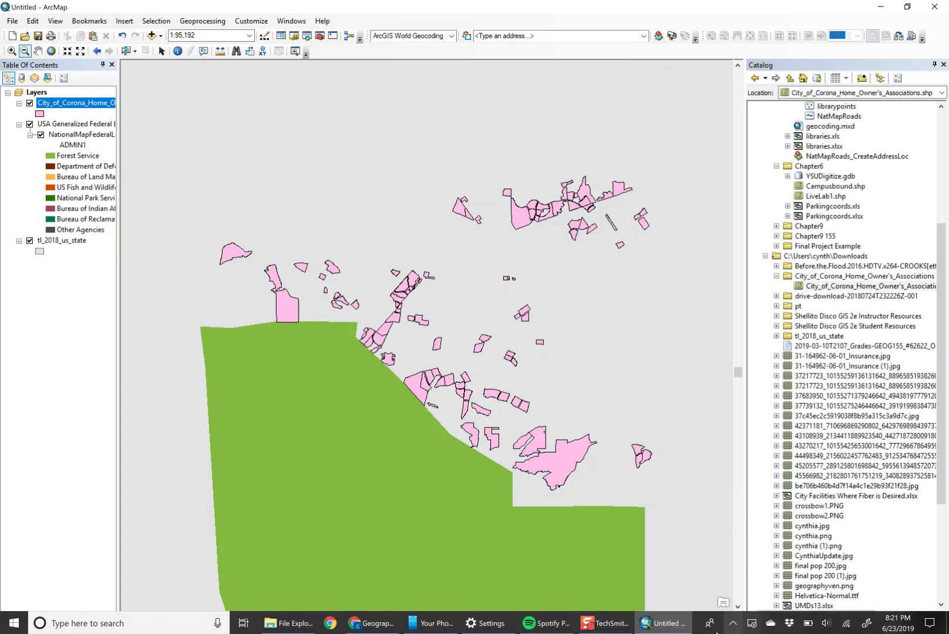